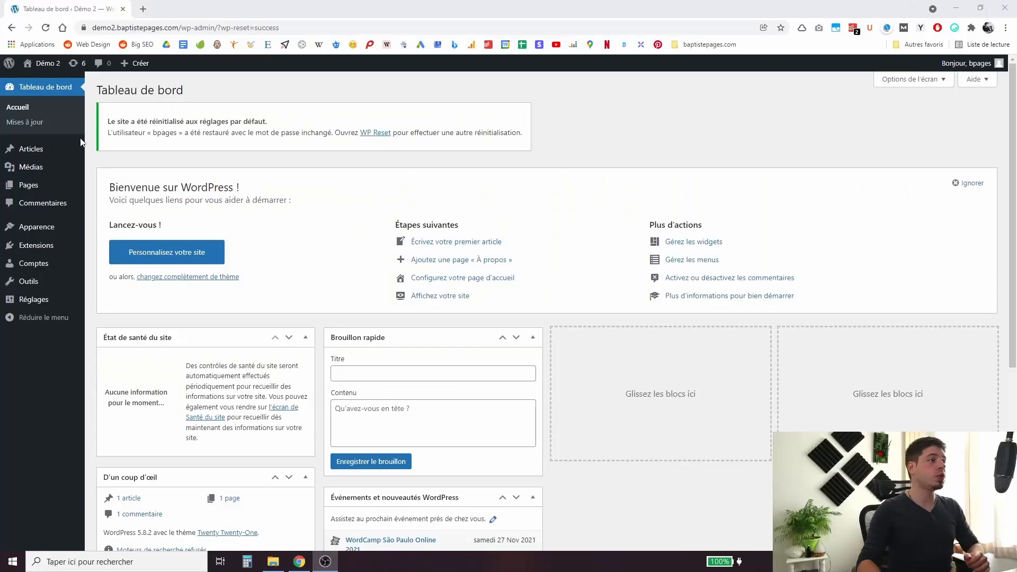
Check the public homepage, then return to the admin and reach the Add Plugins page.
{"action": "left_click", "coordinate": [48, 63]}
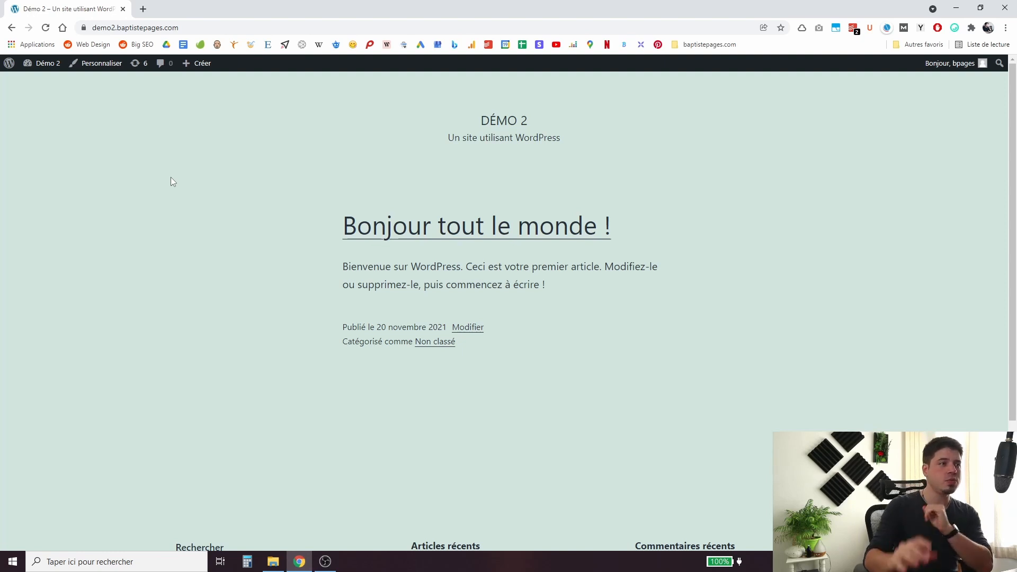
{"action": "left_click", "coordinate": [62, 62]}
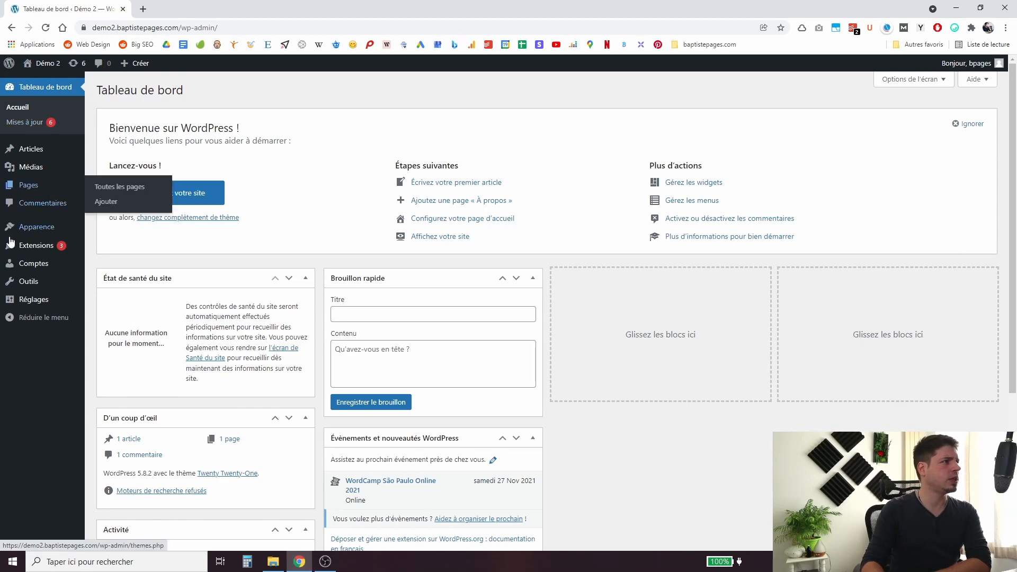
{"action": "left_click", "coordinate": [28, 252]}
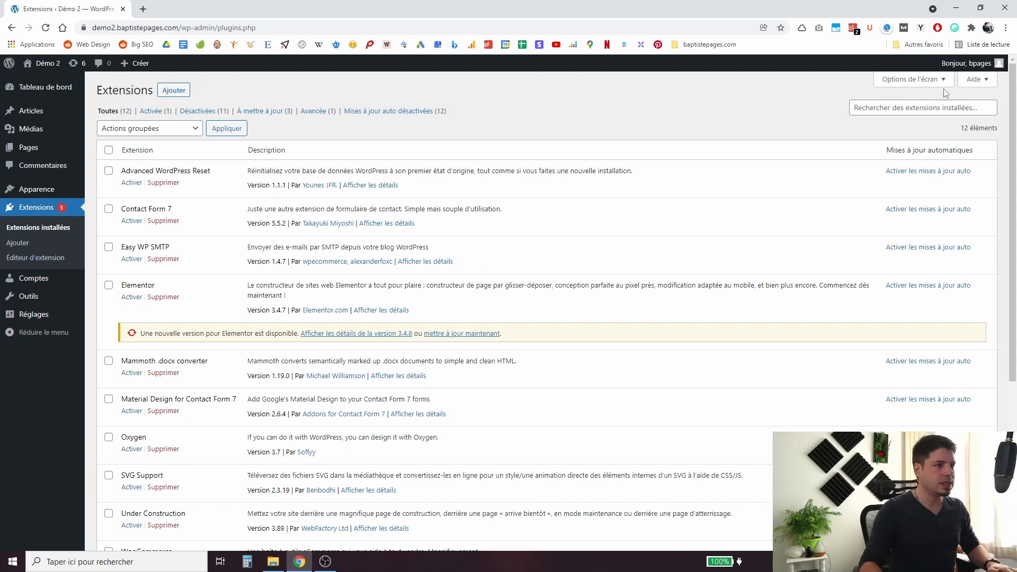
{"action": "left_click", "coordinate": [174, 90]}
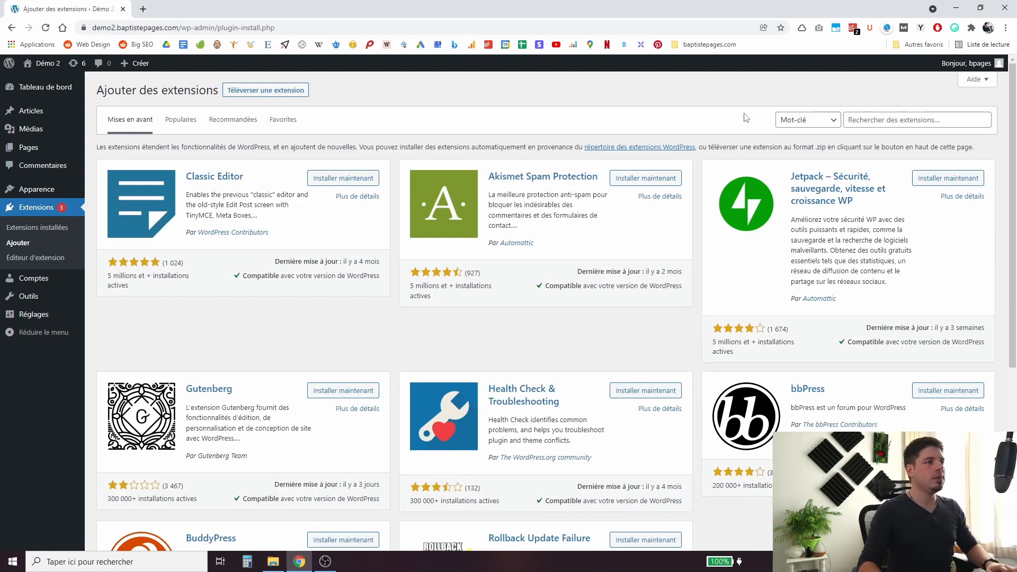
Search the plugin directory for 'newsletter', then install and activate the Newsletter plugin.
{"action": "left_click", "coordinate": [879, 116]}
{"action": "type", "text": "newsletter"}
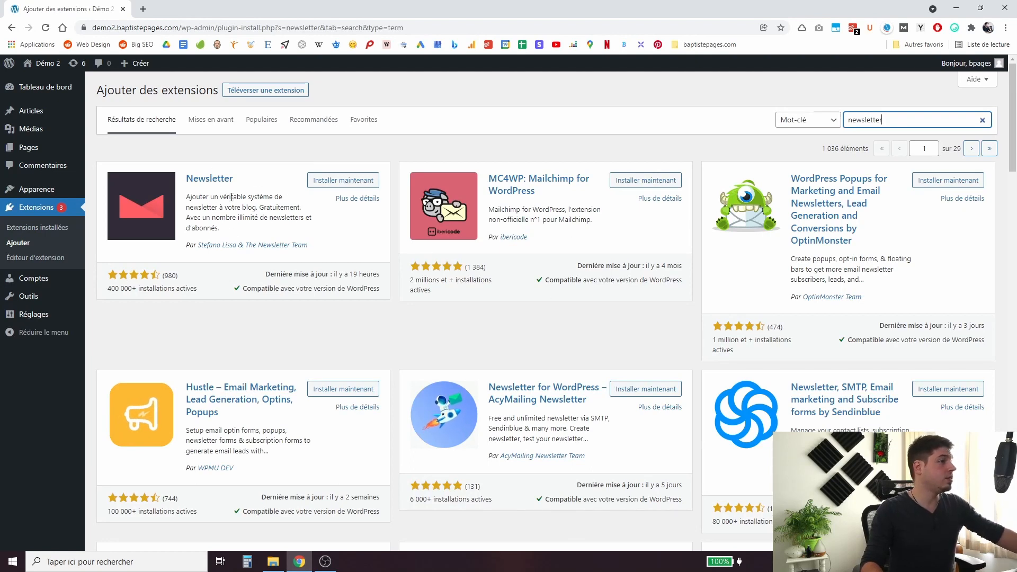
{"action": "left_click", "coordinate": [329, 182]}
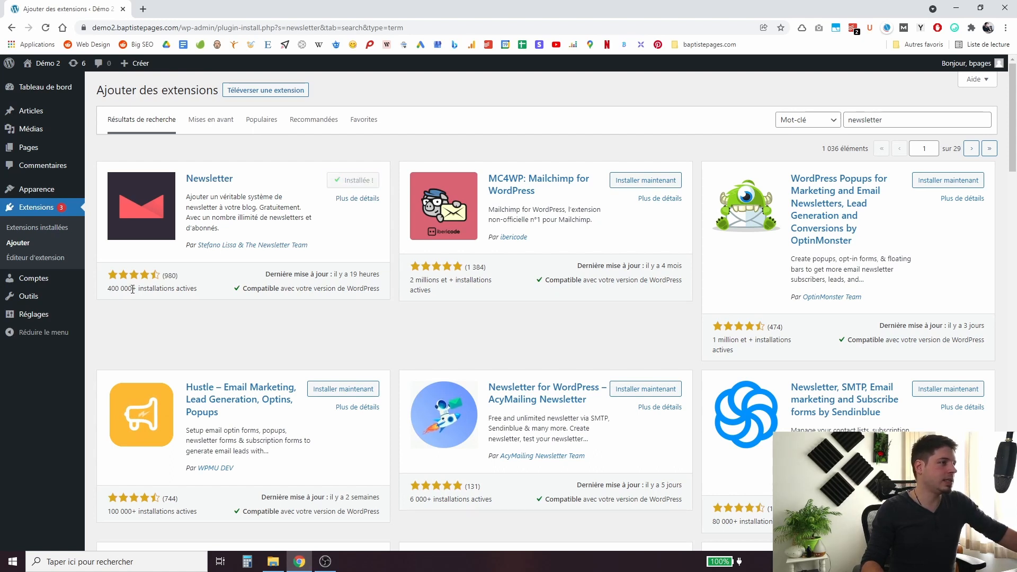
{"action": "left_click_drag", "start_coordinate": [162, 275], "coordinate": [175, 275]}
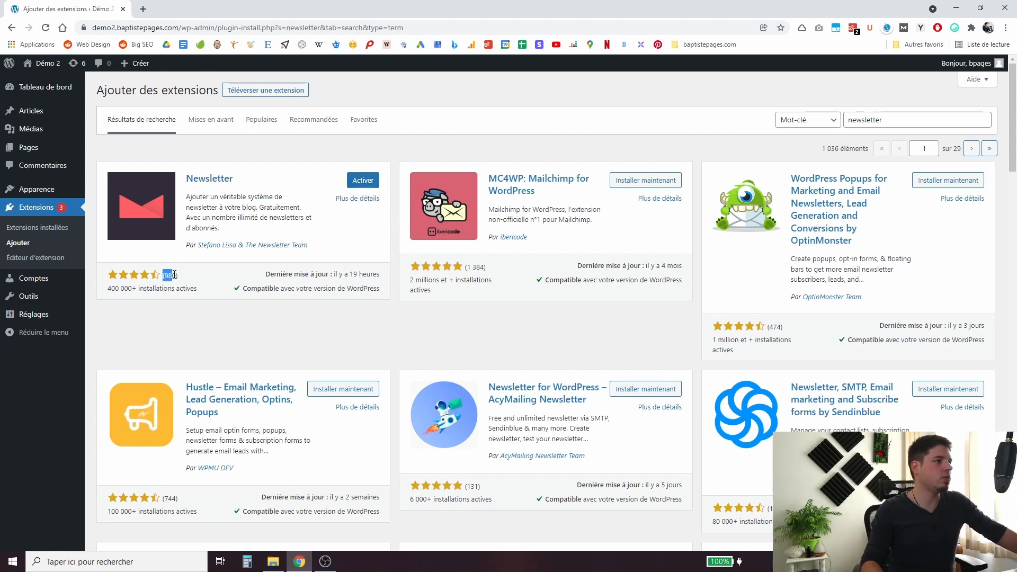
{"action": "left_click", "coordinate": [183, 276]}
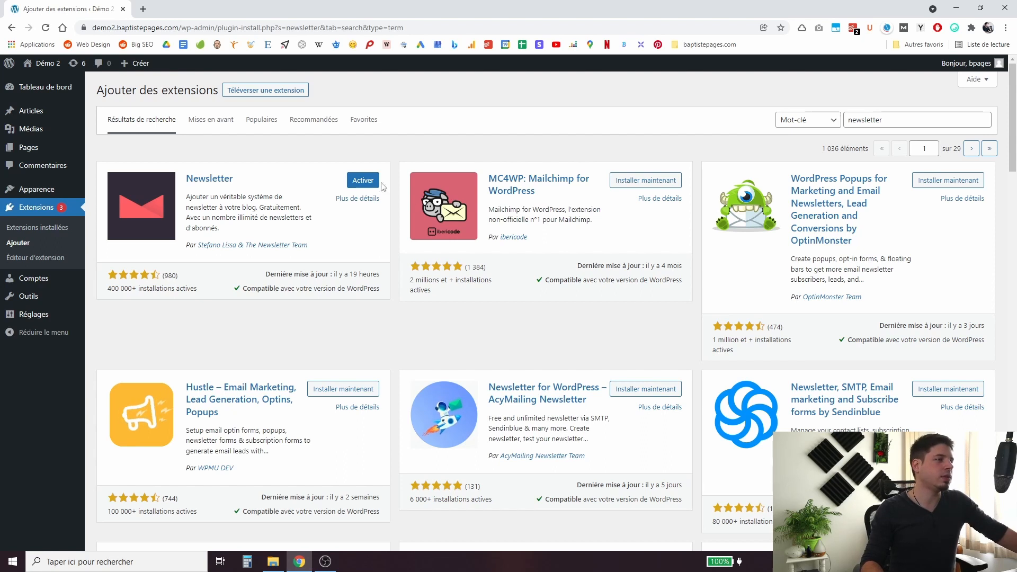
{"action": "left_click", "coordinate": [364, 180]}
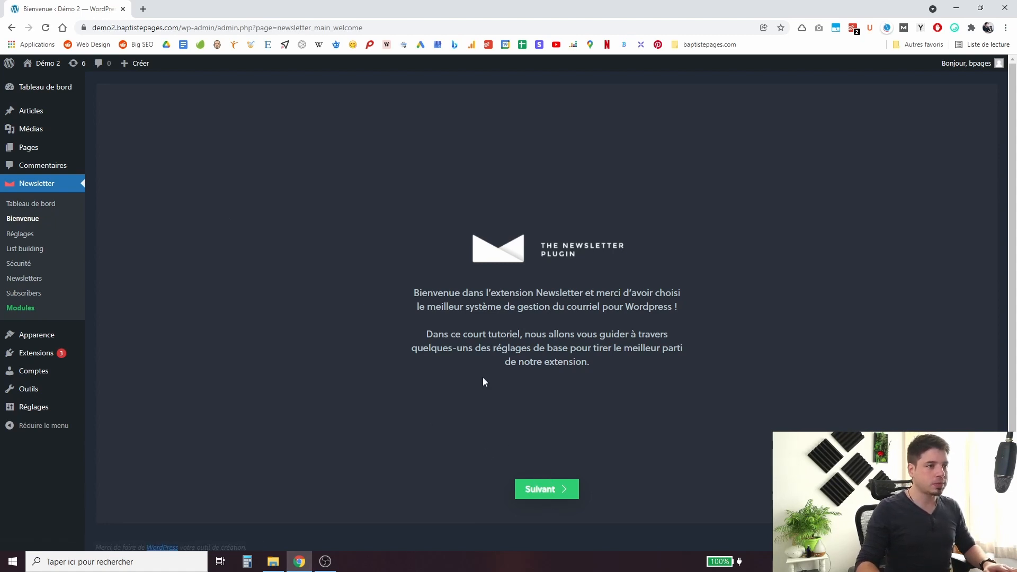
Replace the wizard's sender name with the site owner's name and check the sender address.
{"action": "left_click", "coordinate": [542, 491]}
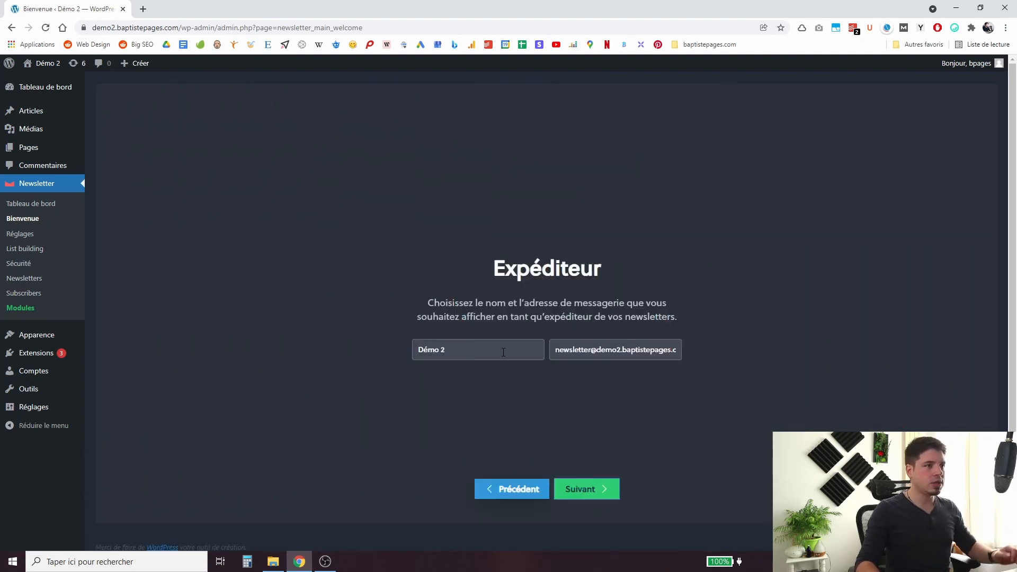
{"action": "left_click_drag", "start_coordinate": [503, 353], "coordinate": [398, 352]}
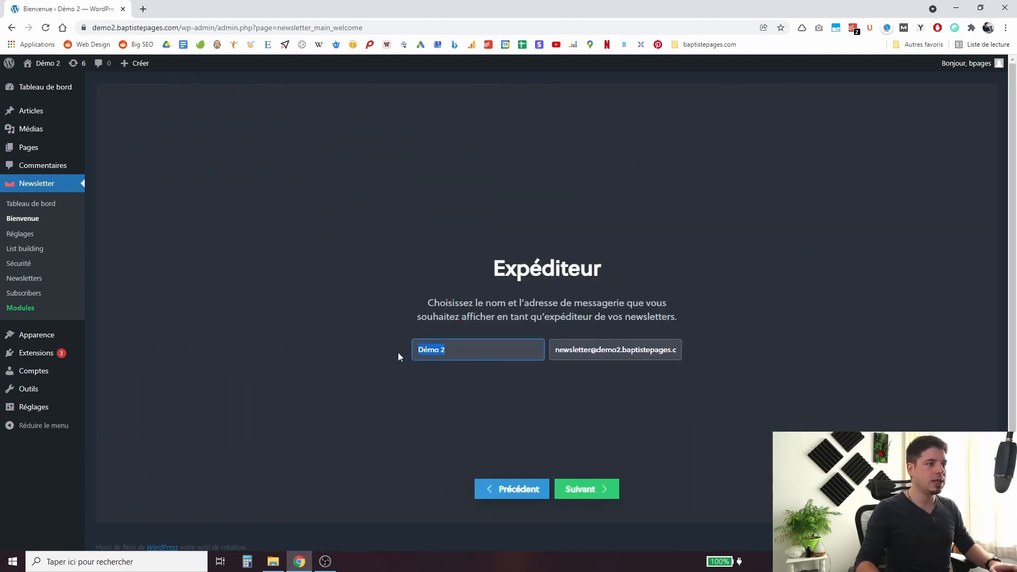
{"action": "type", "text": "Baptiste"}
{"action": "key", "text": "Tab"}
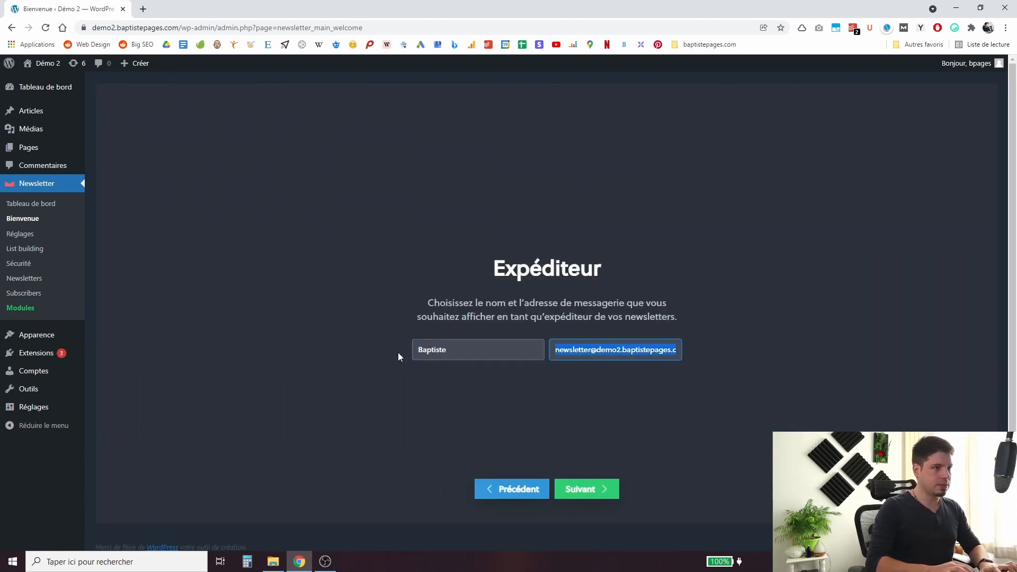
{"action": "key", "text": "End"}
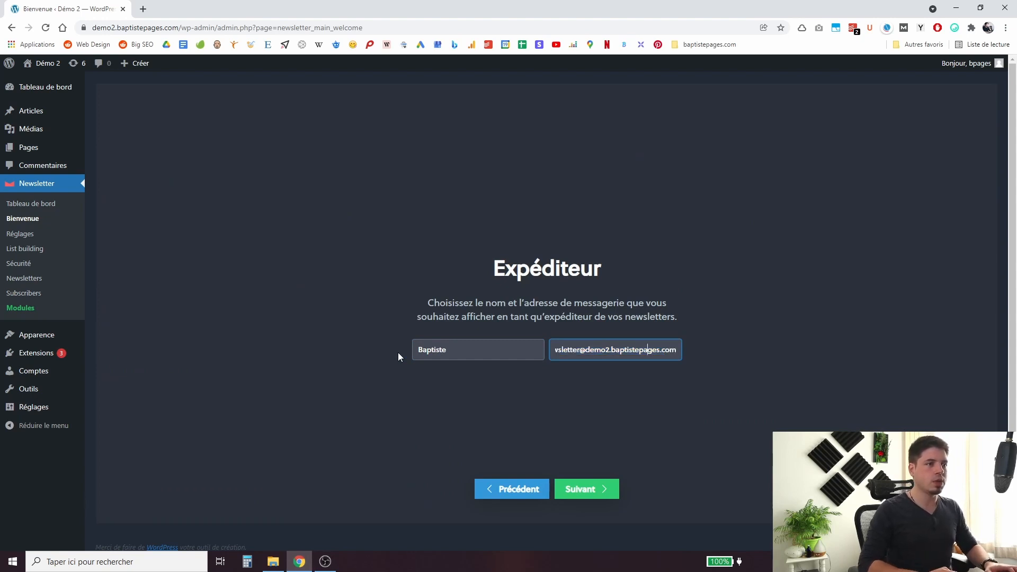
{"action": "key", "text": "Home"}
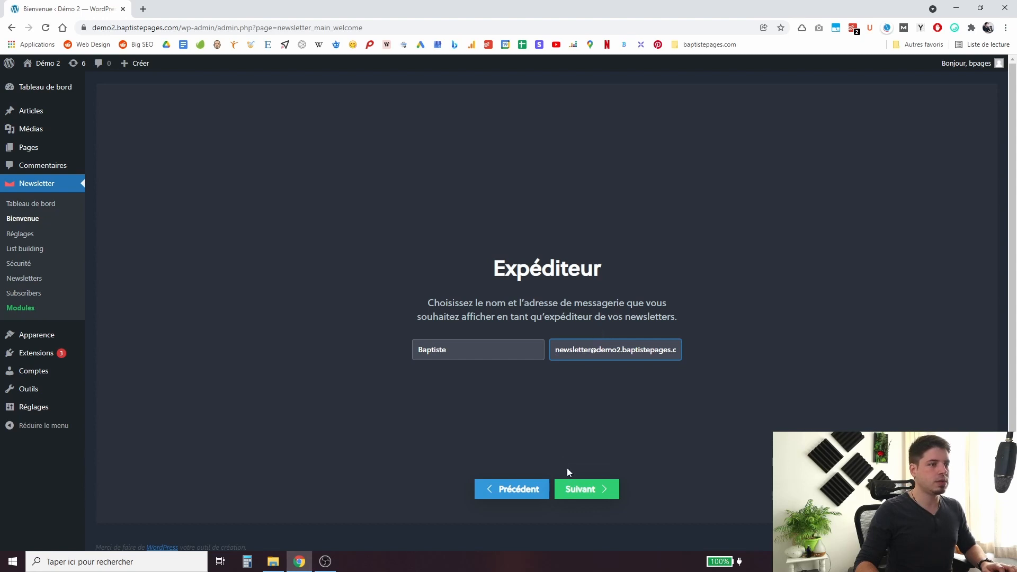
{"action": "left_click", "coordinate": [579, 490]}
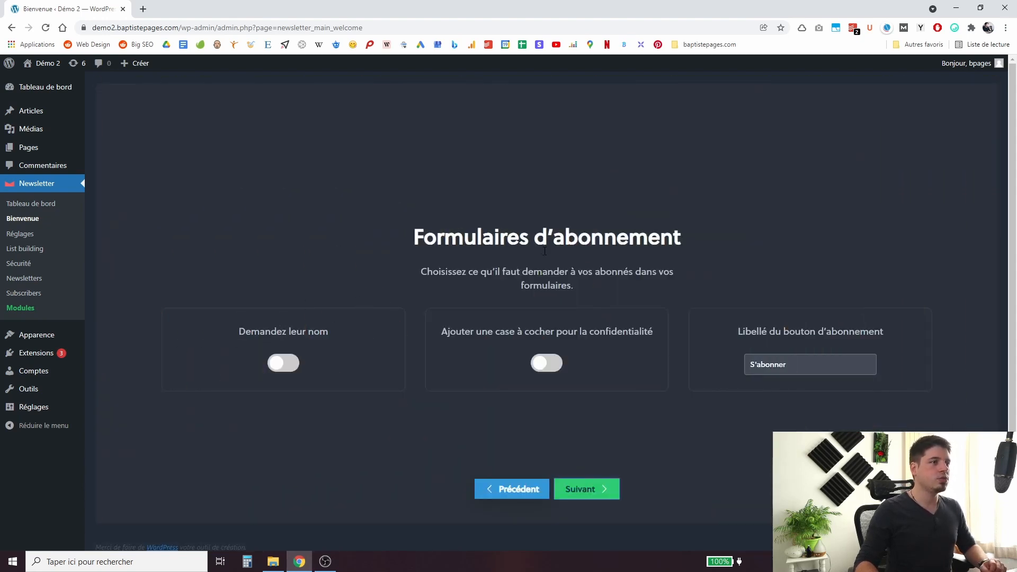
Ask subscribers for their name, add a privacy checkbox, and label the button 'Rejoindre la Newsletter'.
{"action": "left_click", "coordinate": [284, 363]}
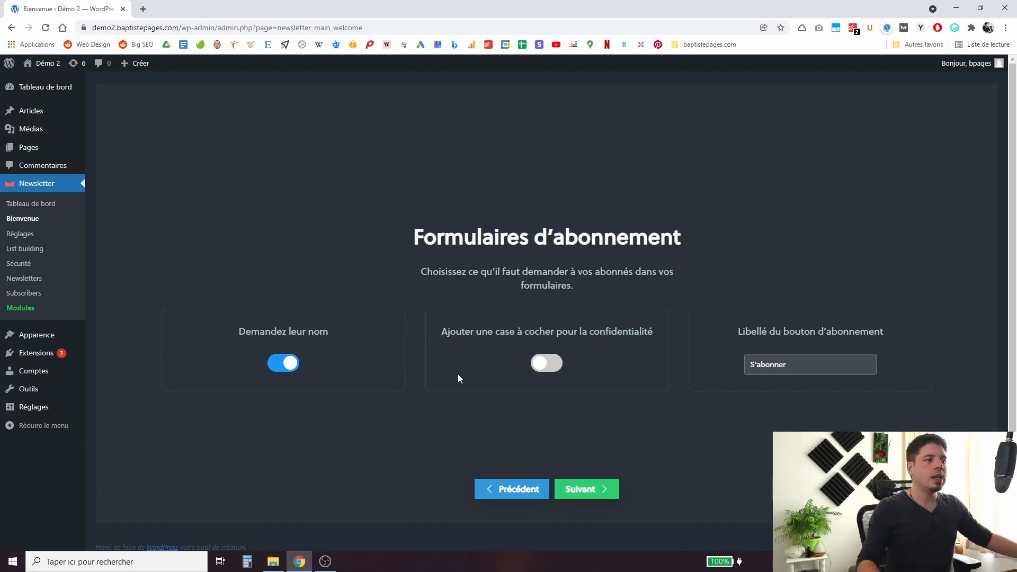
{"action": "left_click", "coordinate": [541, 371]}
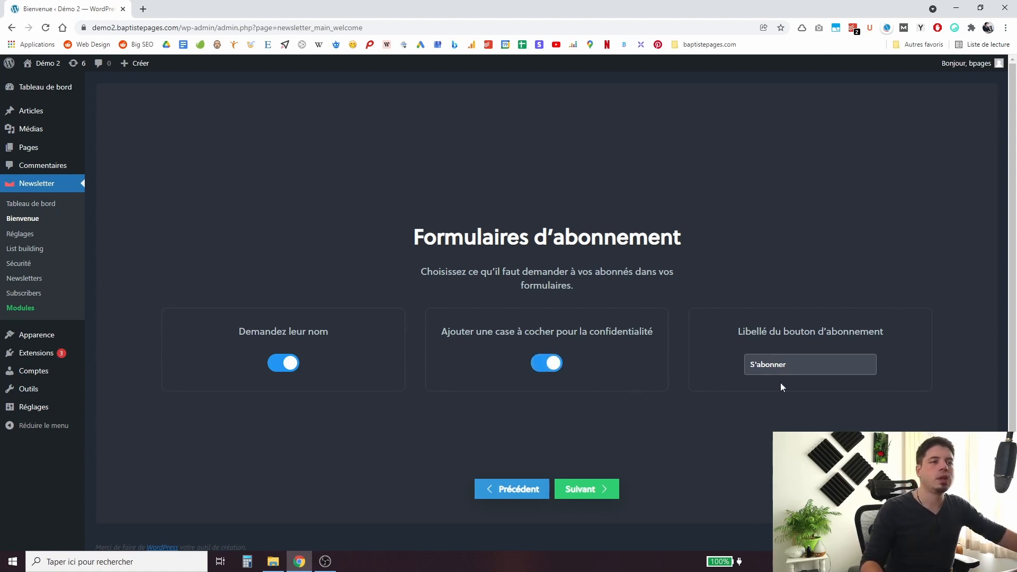
{"action": "left_click_drag", "start_coordinate": [800, 368], "coordinate": [693, 365]}
{"action": "type", "text": "Rej"}
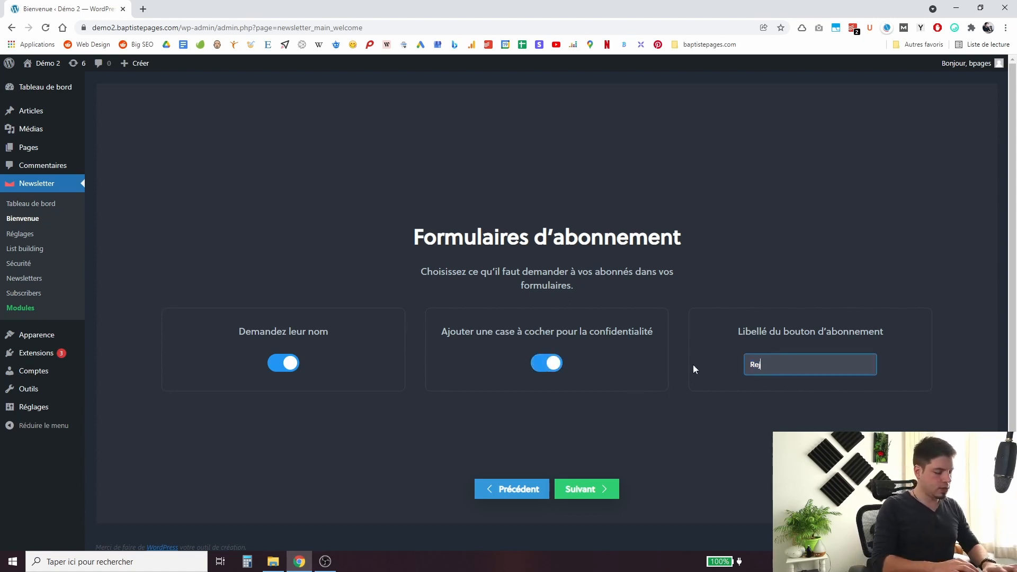
{"action": "type", "text": "oindre la Newsle"}
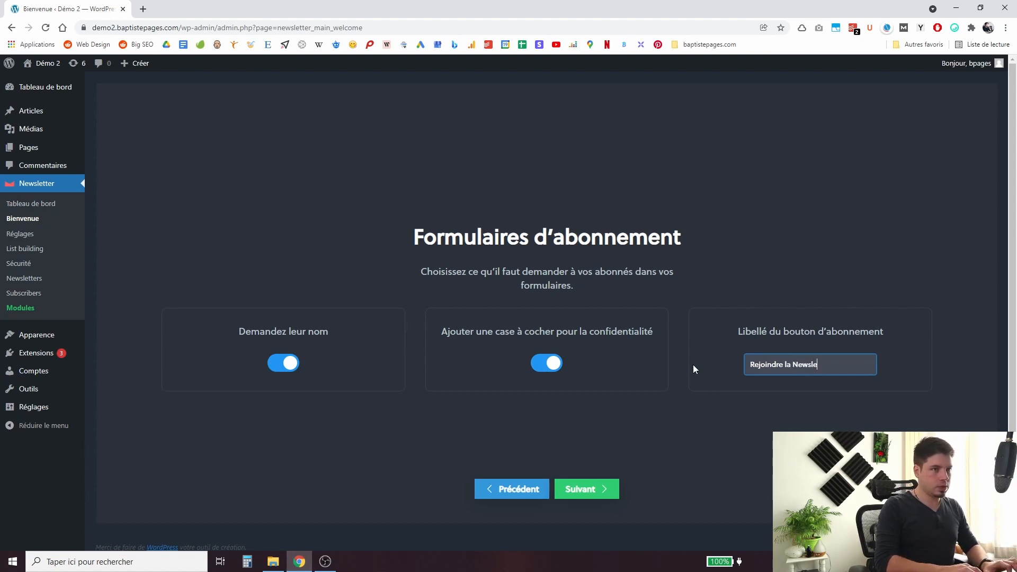
{"action": "type", "text": "tter"}
{"action": "left_click", "coordinate": [671, 393]}
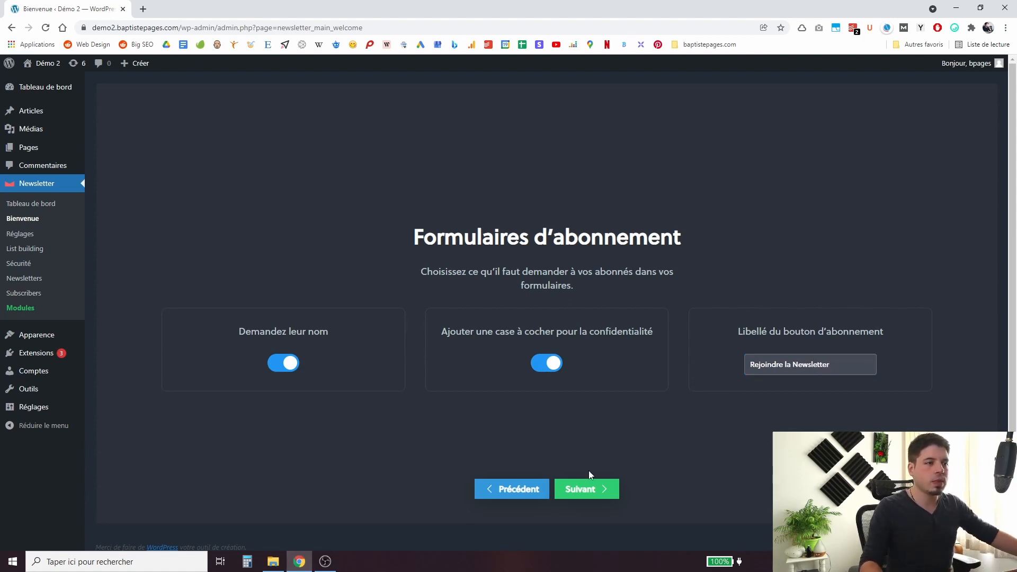
{"action": "left_click", "coordinate": [580, 492]}
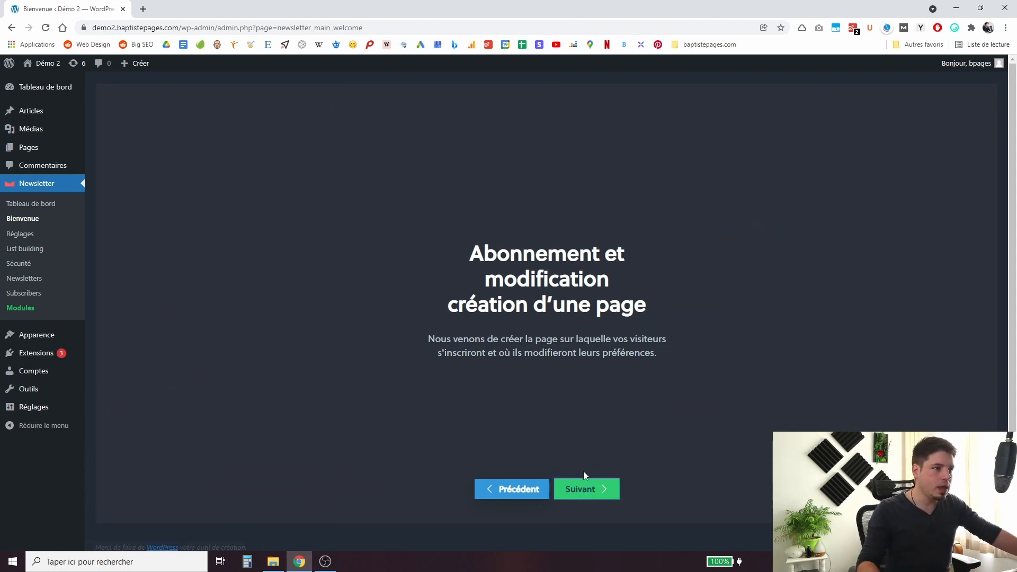
Send a wizard test email to the site owner's contact address and dismiss the confirmation.
{"action": "triple_click", "coordinate": [630, 344]}
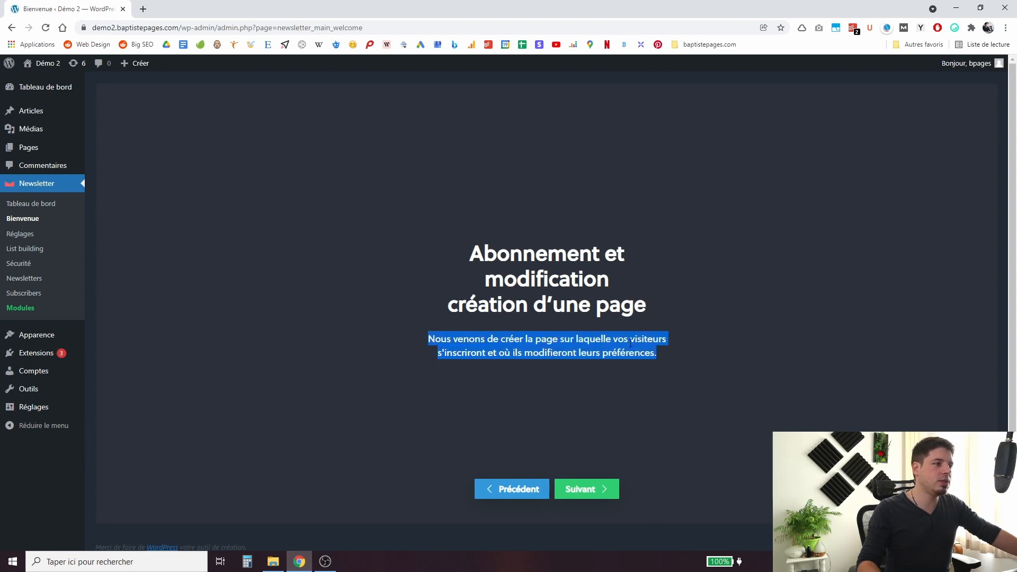
{"action": "left_click", "coordinate": [610, 490]}
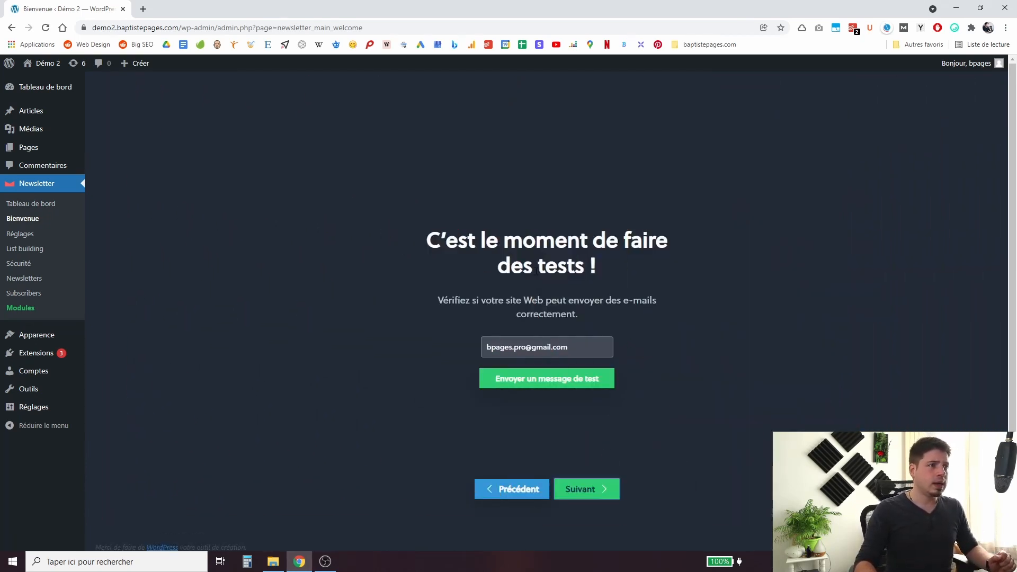
{"action": "left_click", "coordinate": [577, 346]}
{"action": "key", "text": "BackSpace"}
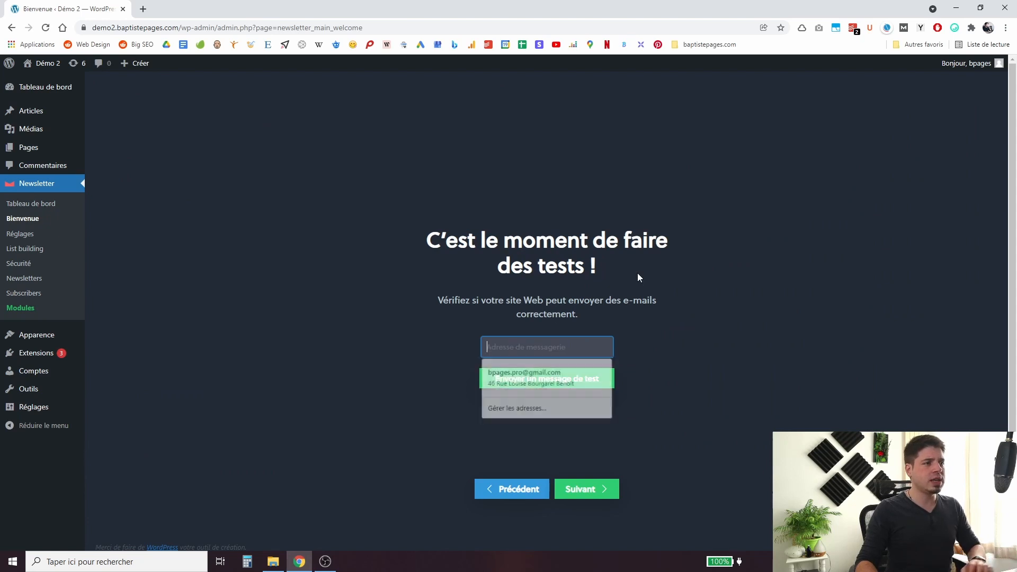
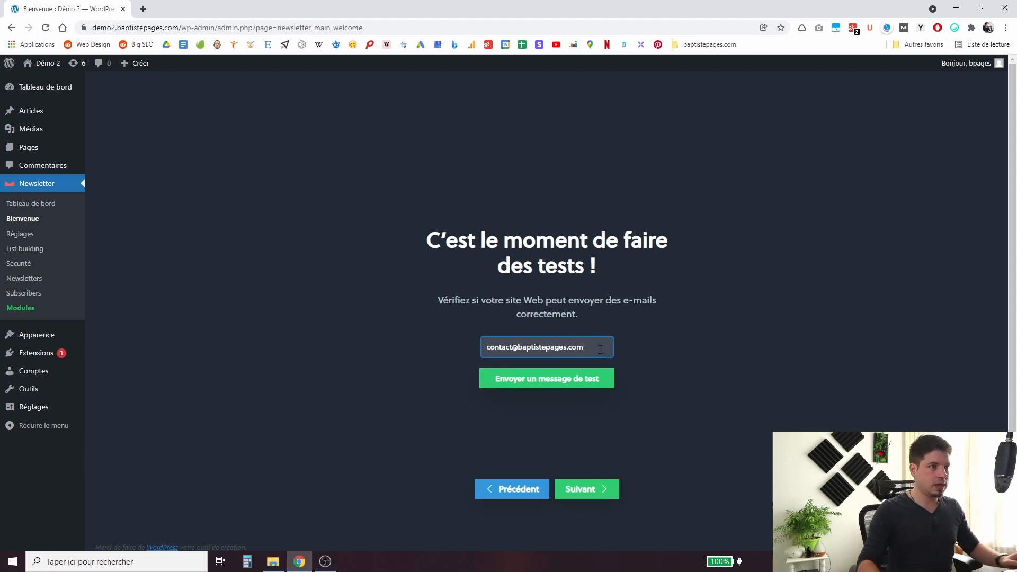
{"action": "left_click", "coordinate": [562, 391]}
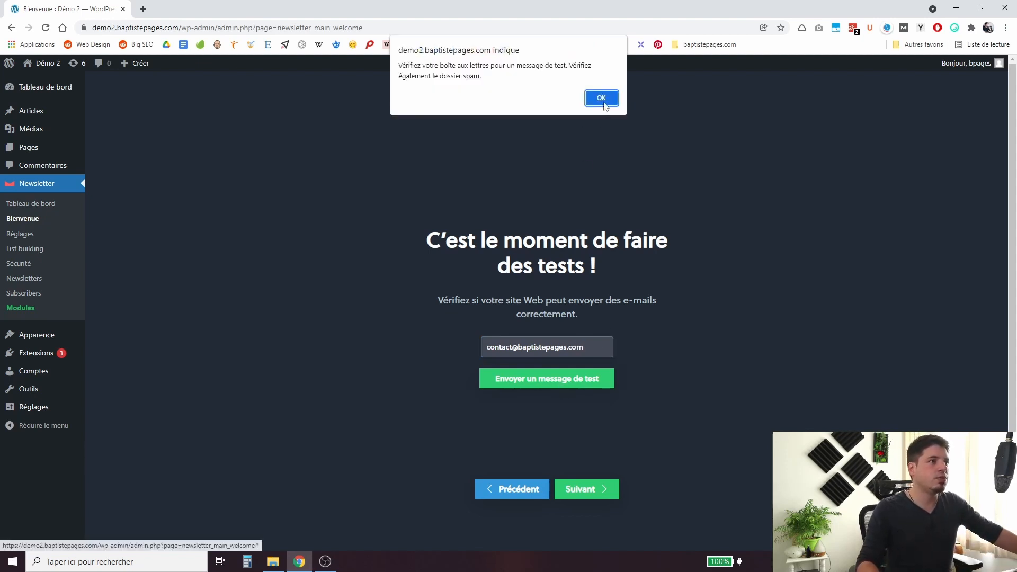
{"action": "left_click", "coordinate": [604, 100]}
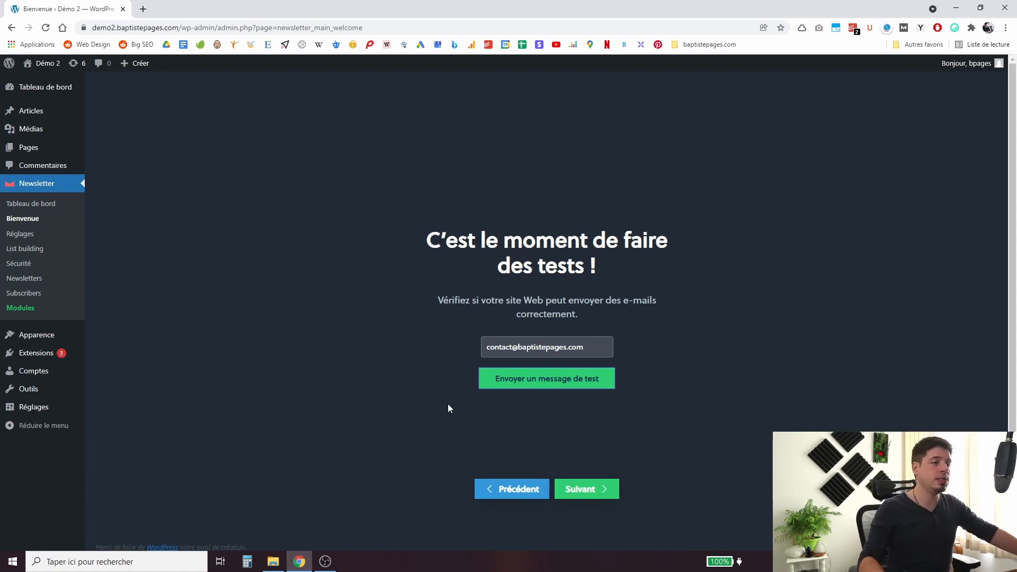
Skip the widget step to complete the wizard and go to the Newsletter dashboard.
{"action": "left_click", "coordinate": [594, 489]}
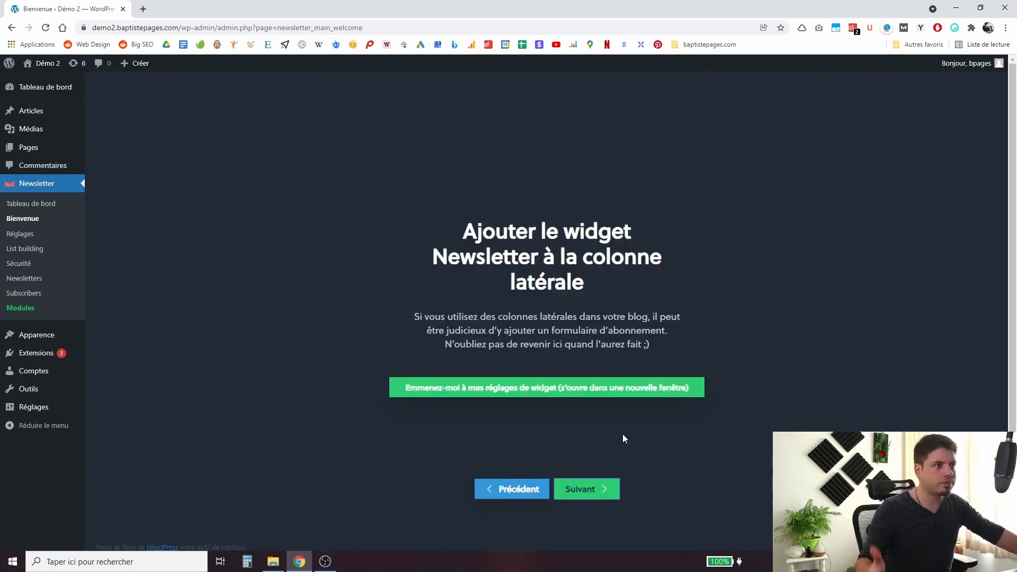
{"action": "double_click", "coordinate": [470, 225]}
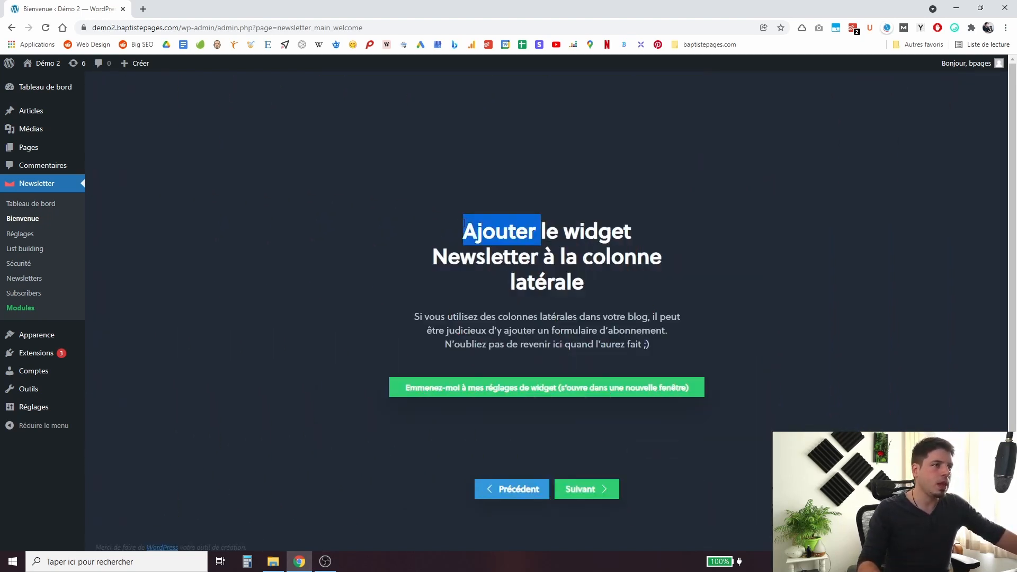
{"action": "triple_click", "coordinate": [591, 233]}
{"action": "double_click", "coordinate": [624, 258]}
{"action": "triple_click", "coordinate": [534, 232]}
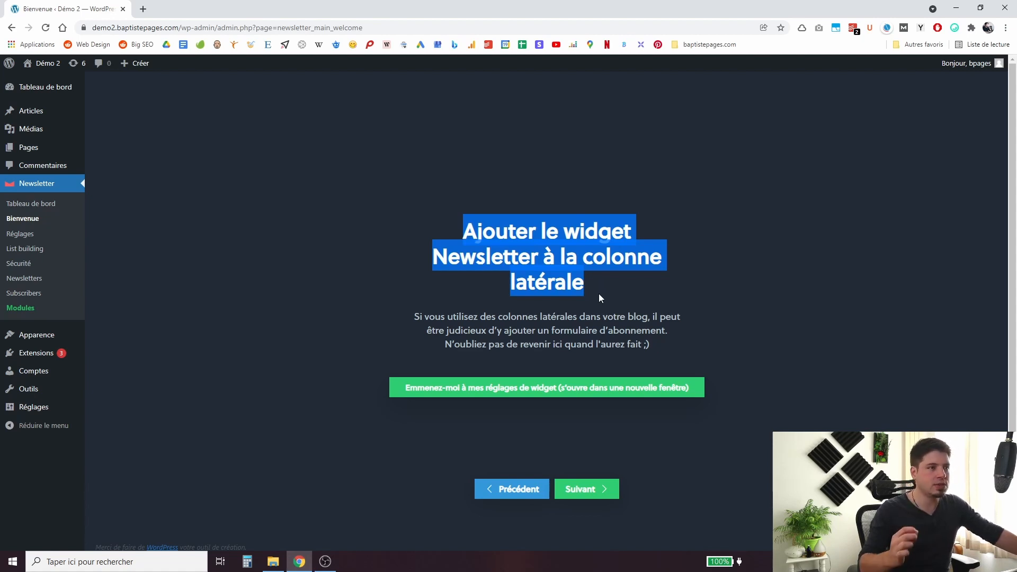
{"action": "left_click", "coordinate": [597, 494]}
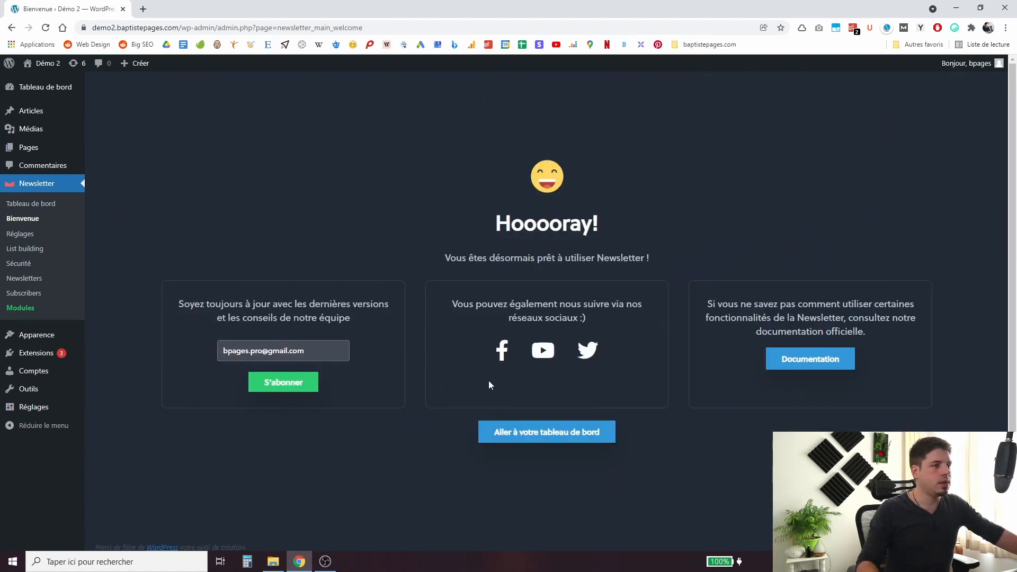
{"action": "left_click", "coordinate": [533, 437]}
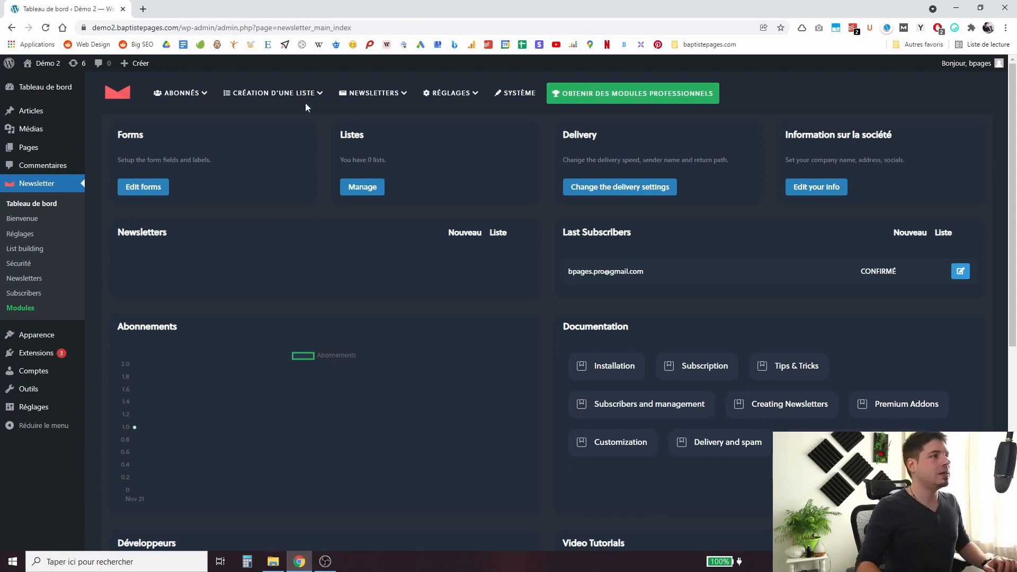
On the Newsletter Lists page, name the first list 'Globale'.
{"action": "mouse_move", "coordinate": [273, 93]}
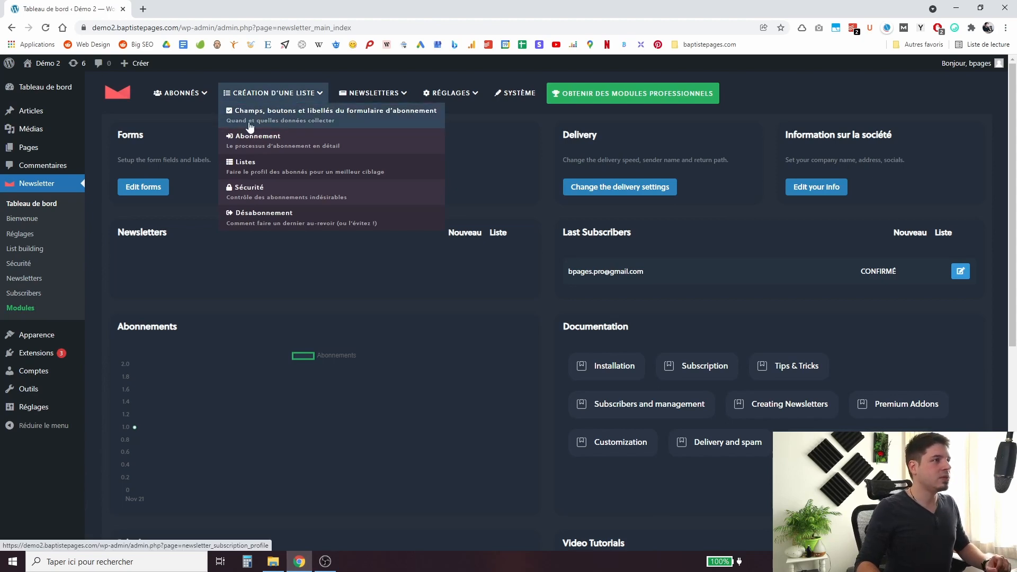
{"action": "left_click", "coordinate": [266, 165]}
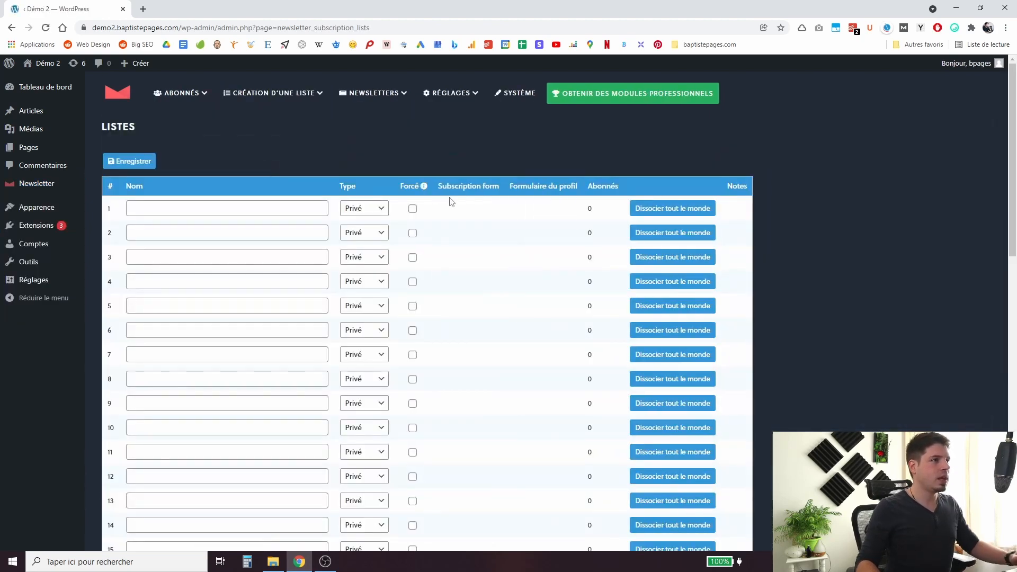
{"action": "scroll", "coordinate": [289, 232], "scroll_direction": "down", "scroll_amount": 14}
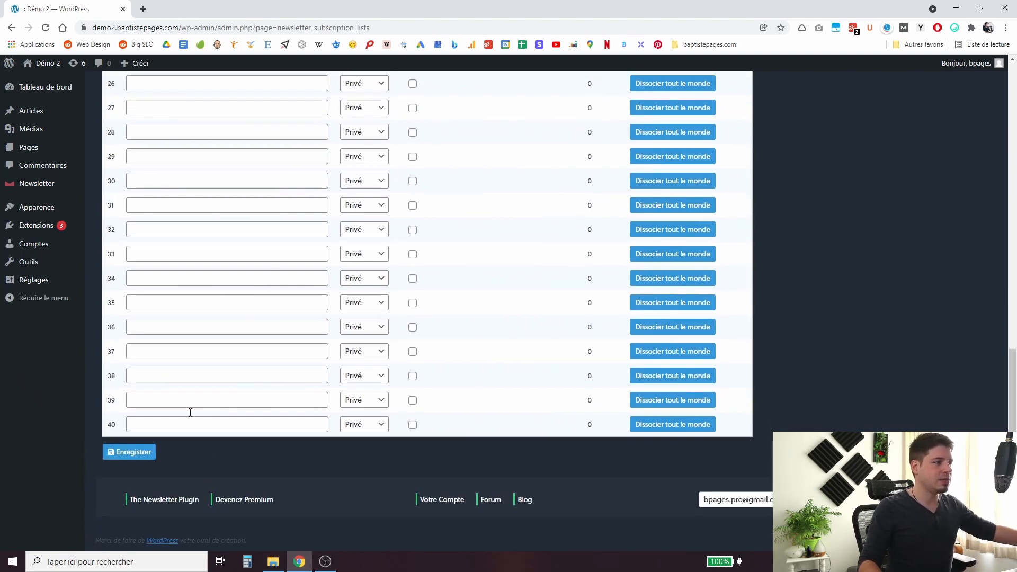
{"action": "scroll", "coordinate": [191, 412], "scroll_direction": "up", "scroll_amount": 14}
{"action": "left_click", "coordinate": [267, 214]}
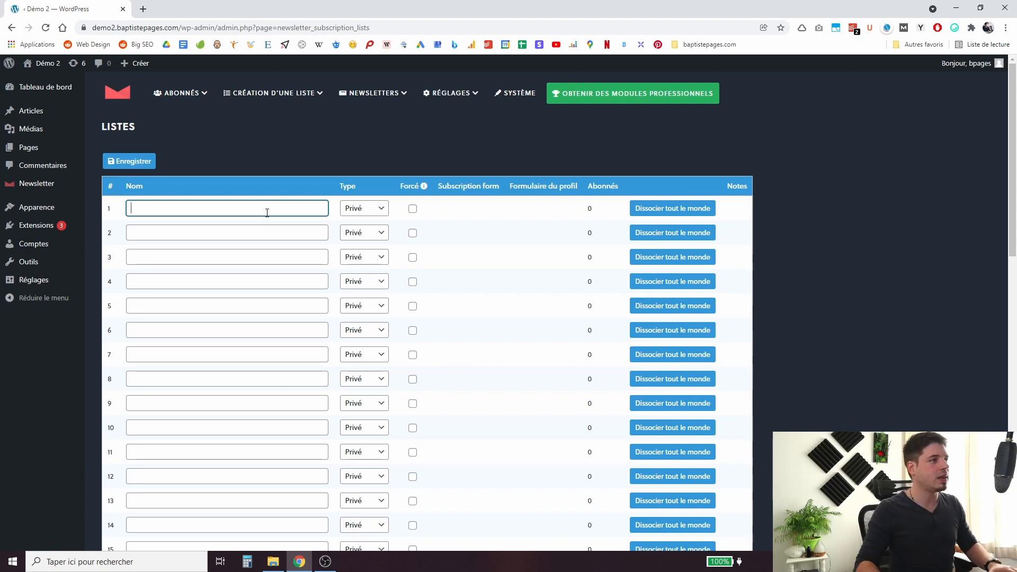
{"action": "type", "text": "Globale"}
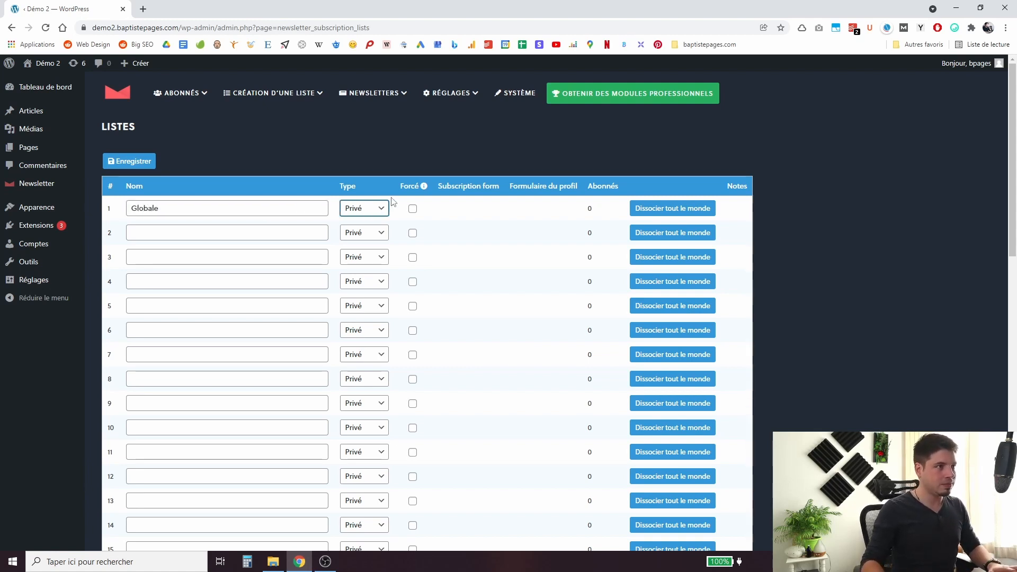
Keep Globale's type Privé and tick Forcé so new subscribers join it automatically.
{"action": "left_click", "coordinate": [381, 209]}
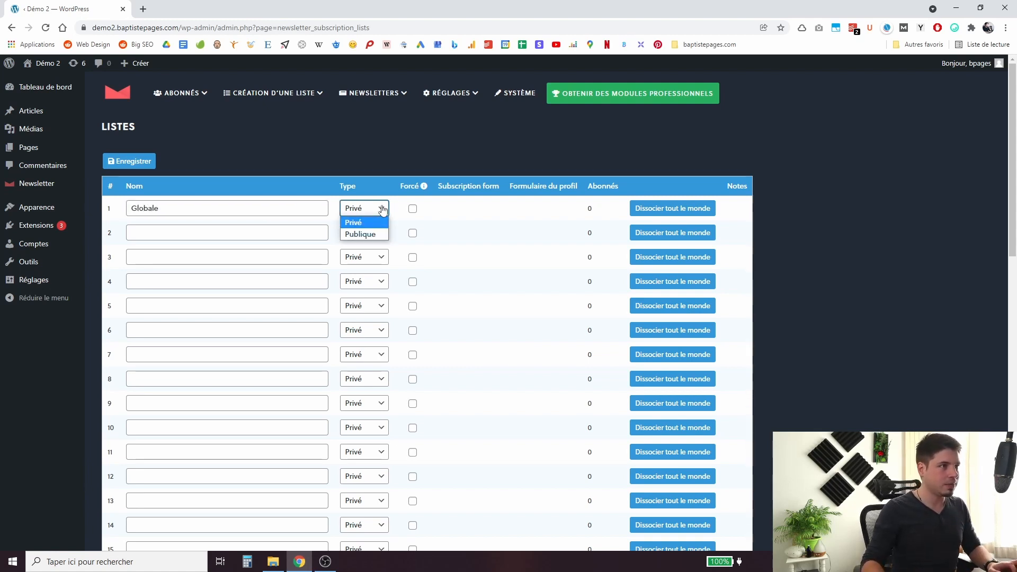
{"action": "left_click", "coordinate": [359, 235]}
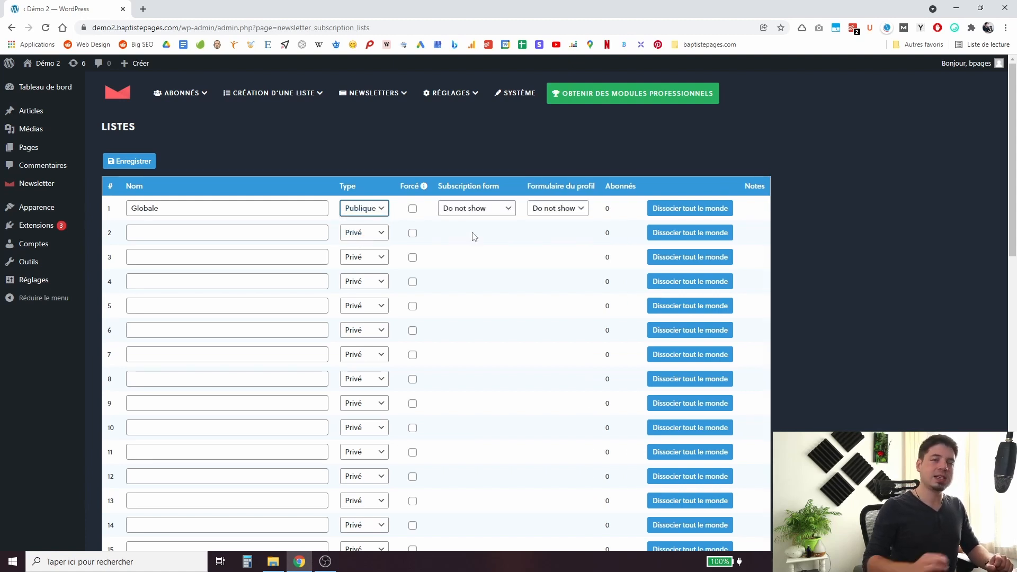
{"action": "left_click", "coordinate": [381, 210]}
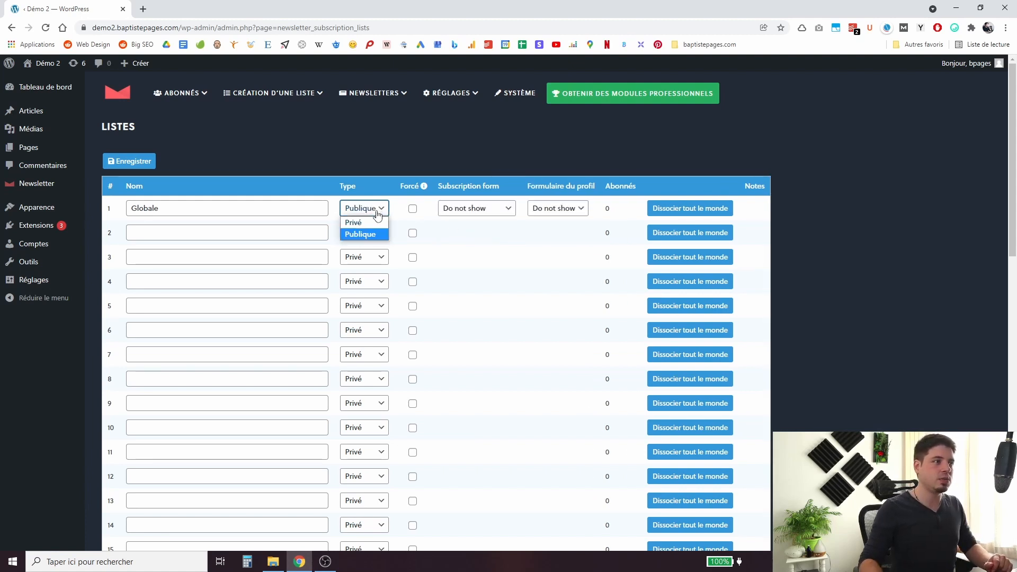
{"action": "left_click", "coordinate": [371, 223]}
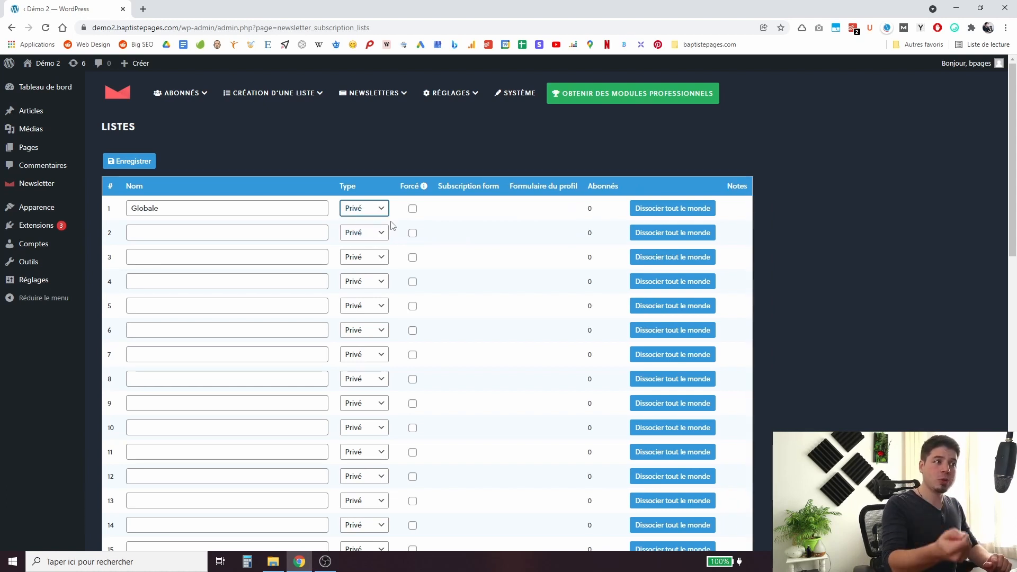
{"action": "left_click", "coordinate": [380, 211]}
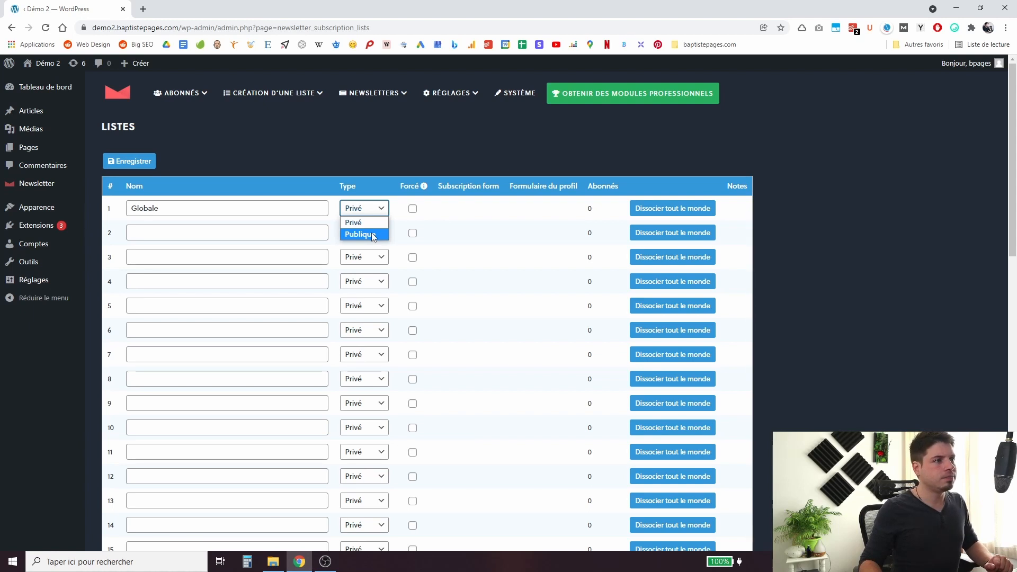
{"action": "mouse_move", "coordinate": [424, 188]}
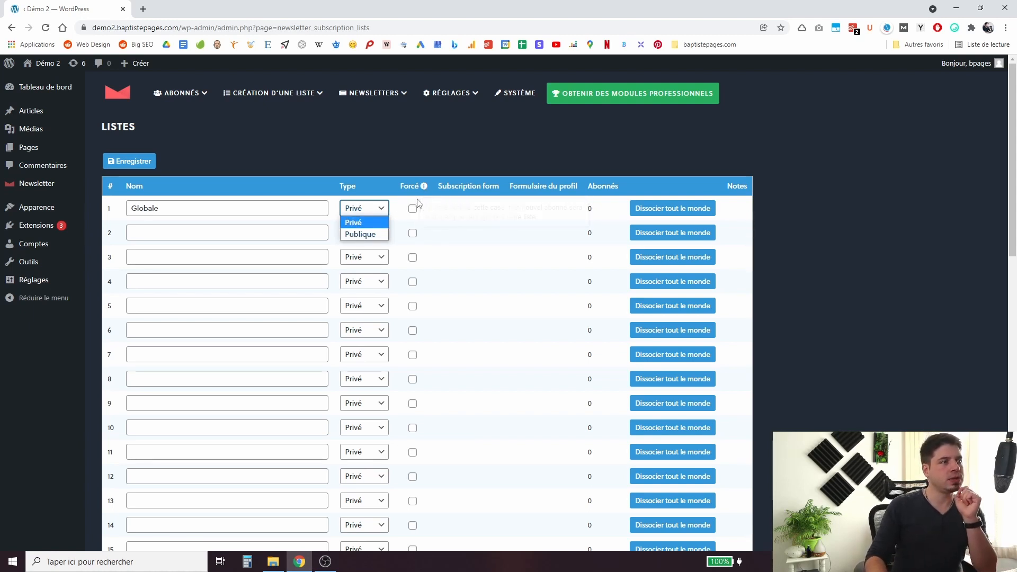
{"action": "left_click", "coordinate": [426, 205]}
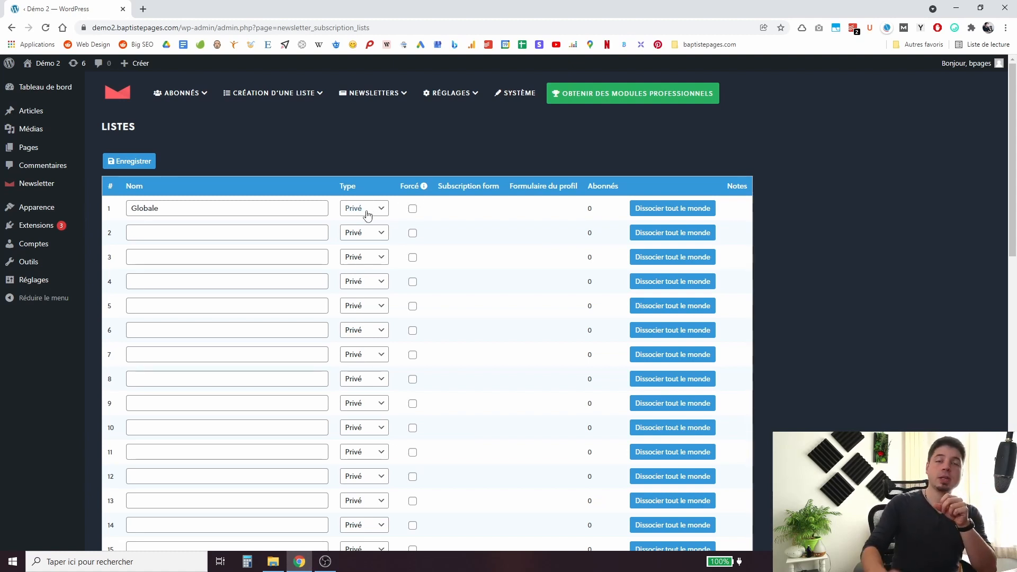
{"action": "left_click", "coordinate": [413, 209]}
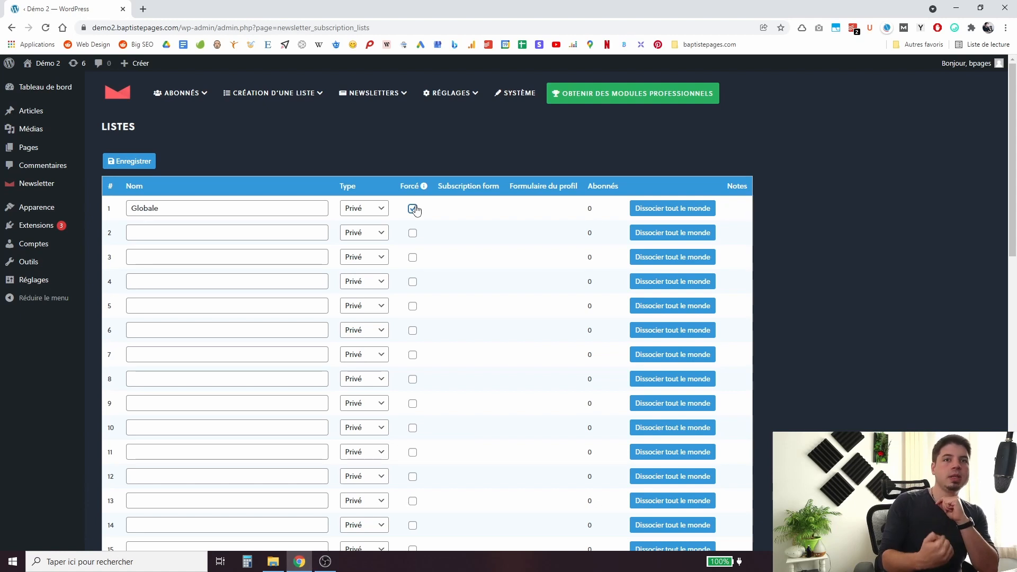
{"action": "left_click", "coordinate": [291, 235]}
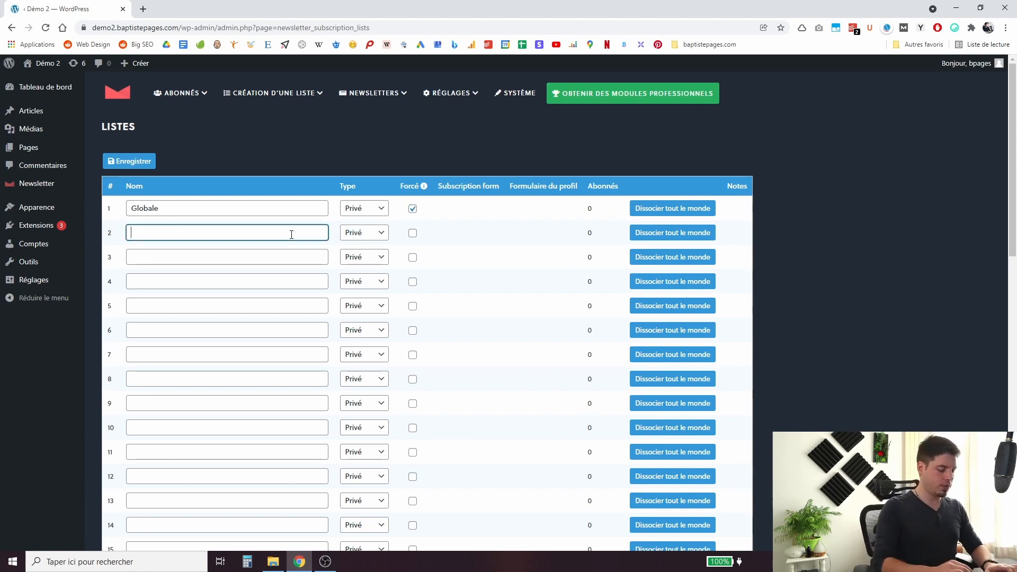
Add a public 'Parentalité' list, shown unchecked on the subscription form and hidden on the profile form.
{"action": "type", "text": "Parentila"}
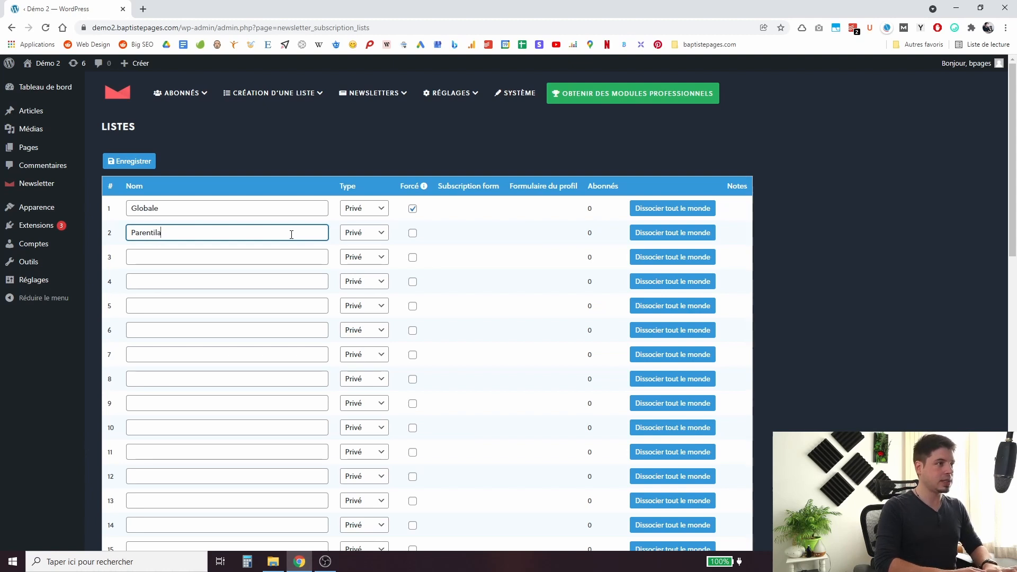
{"action": "key", "text": "BackSpace"}
{"action": "key", "text": "BackSpace"}
{"action": "key", "text": "BackSpace"}
{"action": "type", "text": "alité"}
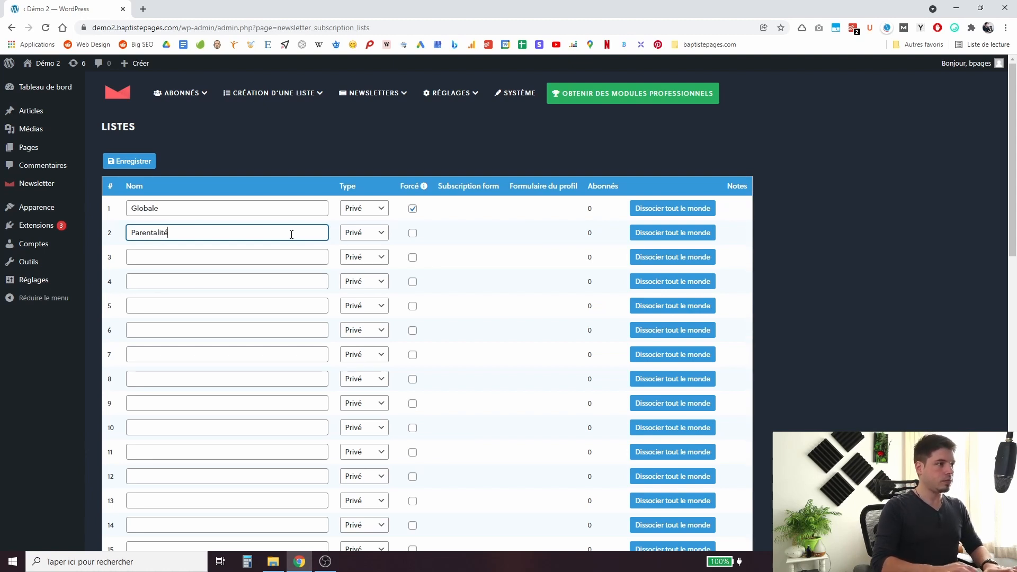
{"action": "left_click", "coordinate": [371, 233]}
{"action": "left_click", "coordinate": [365, 257]}
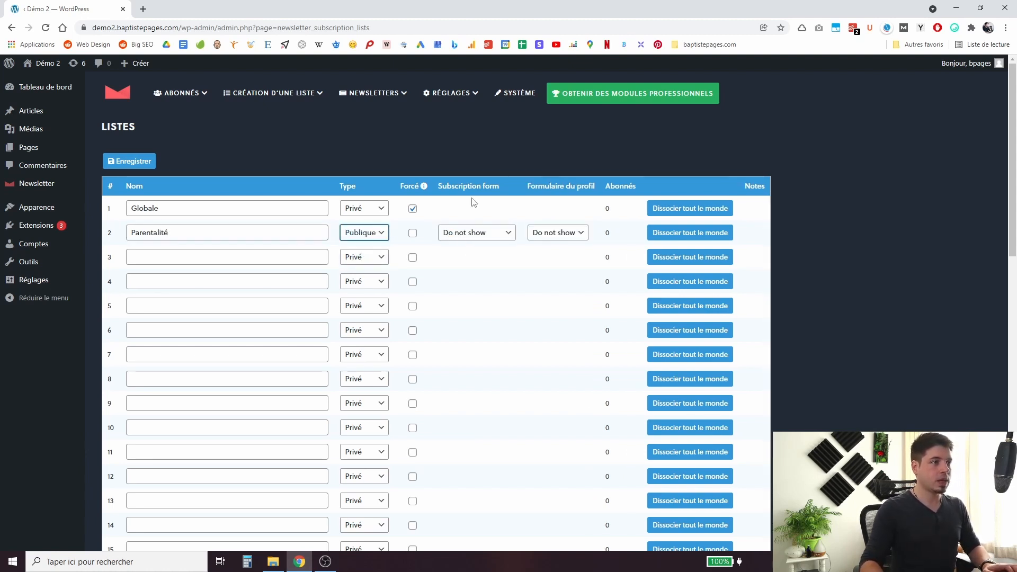
{"action": "left_click", "coordinate": [498, 233]}
{"action": "left_click", "coordinate": [473, 272]}
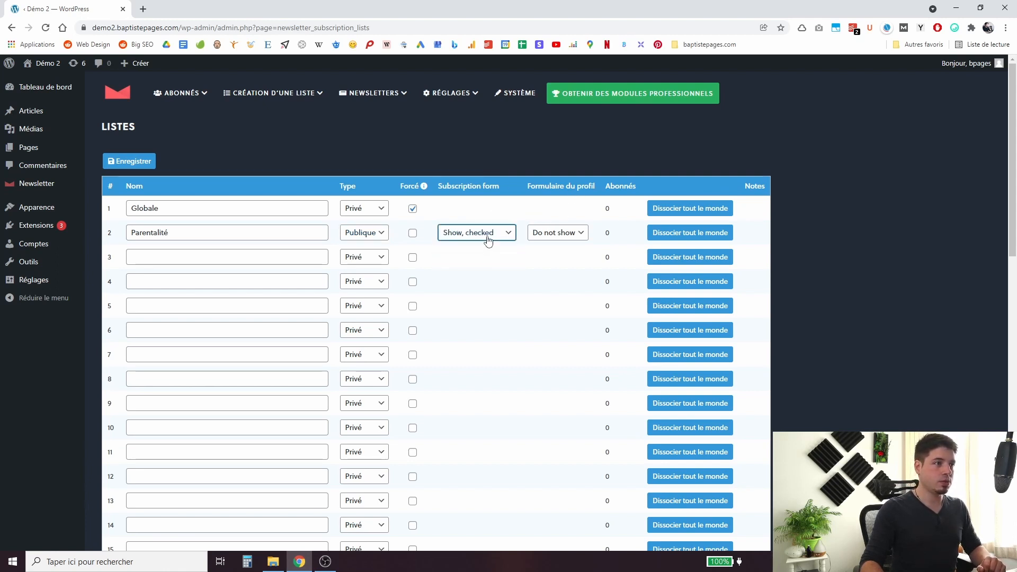
{"action": "left_click", "coordinate": [487, 238]}
{"action": "left_click", "coordinate": [474, 260]}
{"action": "left_click", "coordinate": [557, 233]}
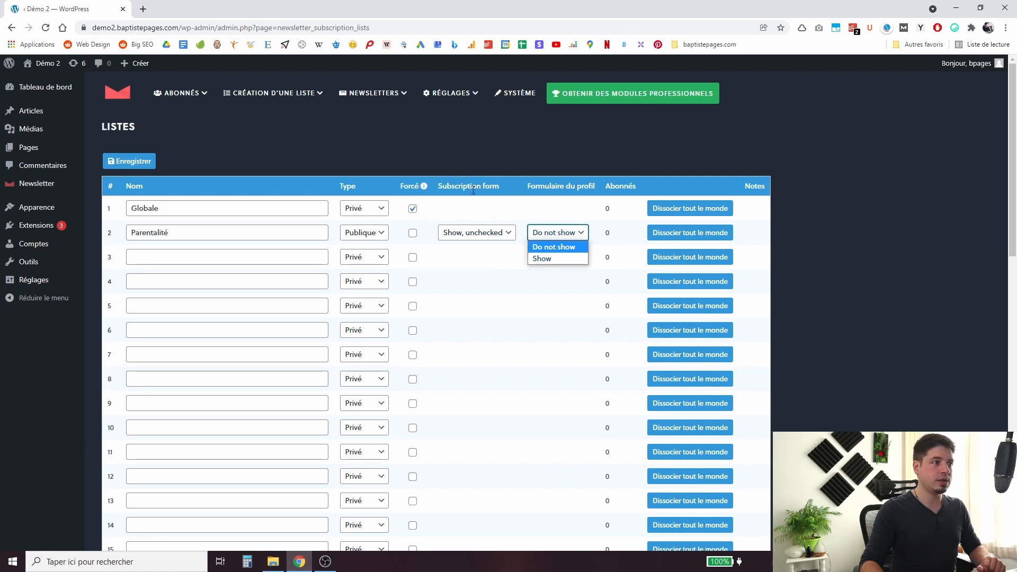
{"action": "left_click", "coordinate": [492, 188]}
{"action": "left_click_drag", "start_coordinate": [437, 186], "coordinate": [500, 186]}
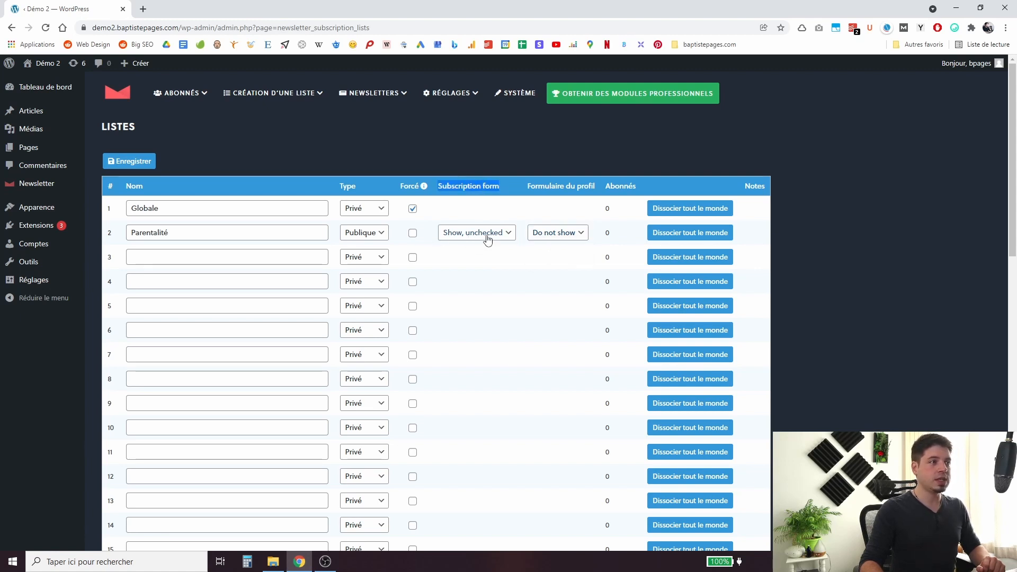
Add a third list 'Bons plans', public and shown unchecked on the subscription form.
{"action": "left_click", "coordinate": [267, 257]}
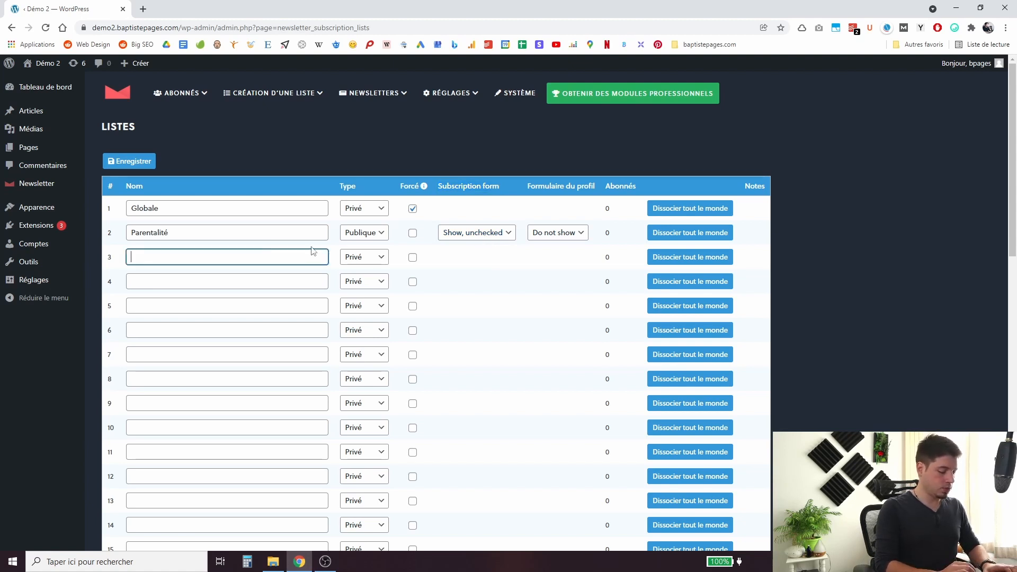
{"action": "type", "text": "Bons plans"}
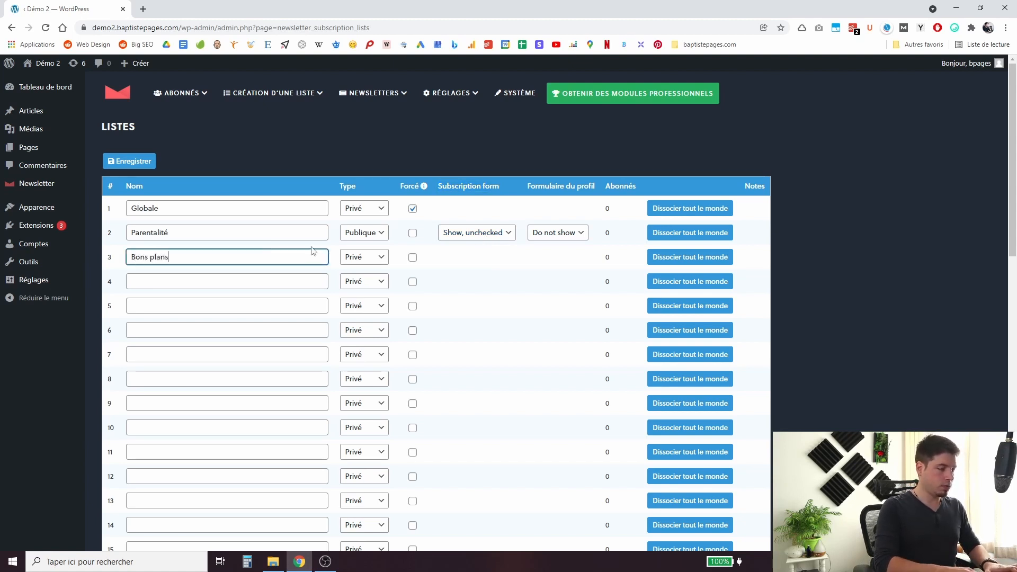
{"action": "left_click", "coordinate": [365, 257]}
{"action": "left_click", "coordinate": [354, 282]}
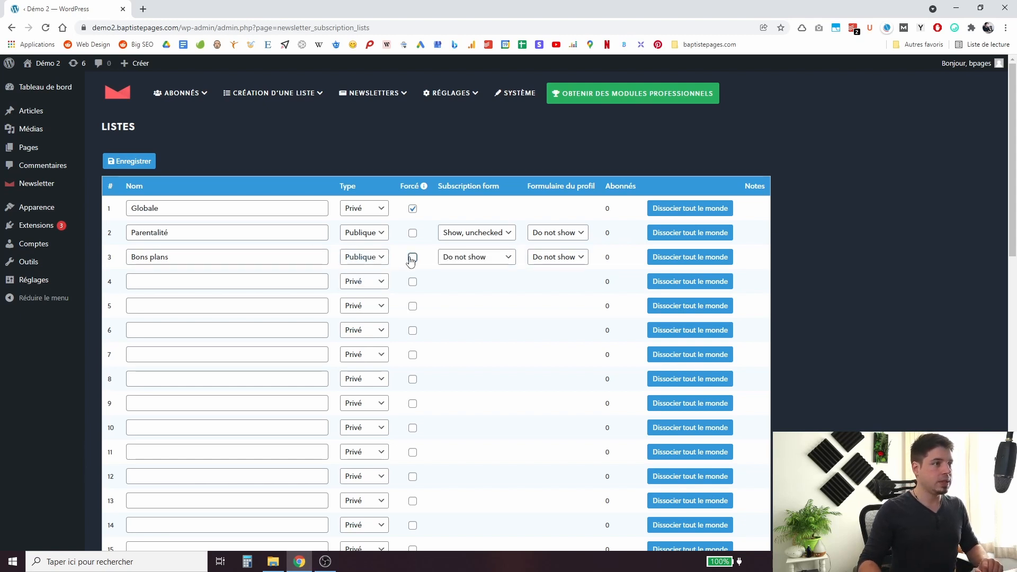
{"action": "left_click", "coordinate": [460, 258]}
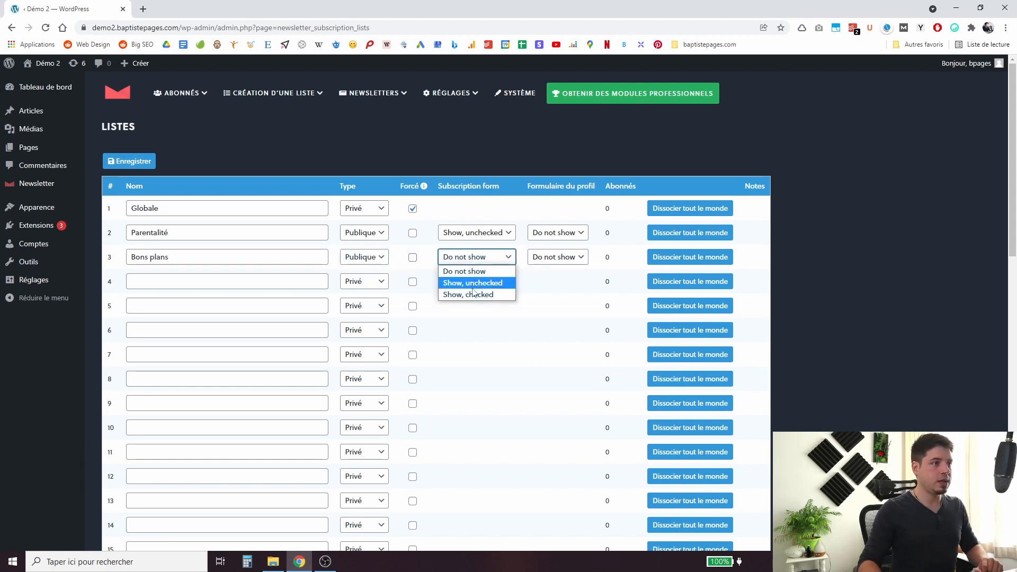
{"action": "left_click", "coordinate": [473, 286]}
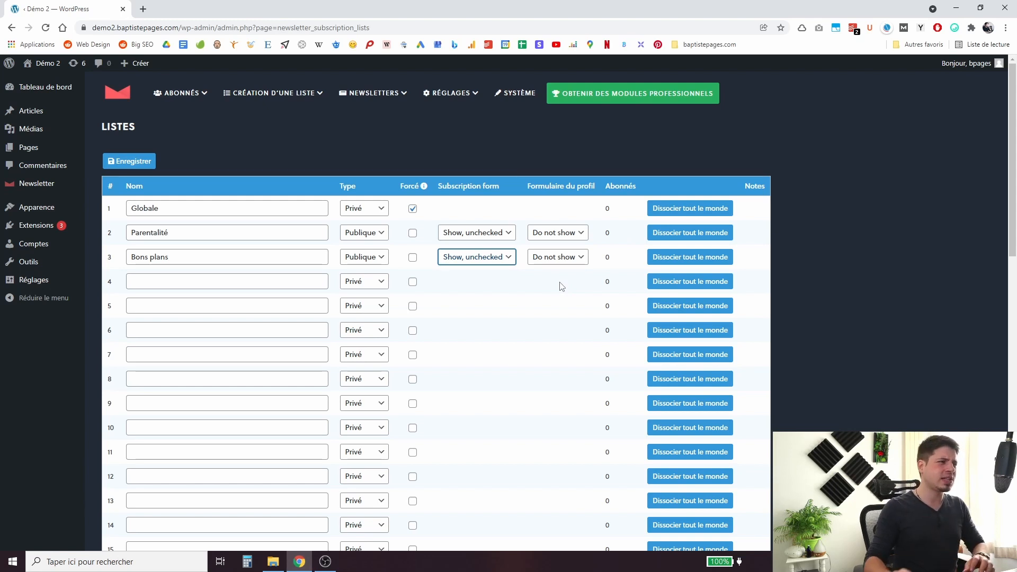
Delete the 'Bons plans' and 'Parentalité' list names.
{"action": "triple_click", "coordinate": [186, 257]}
{"action": "key", "text": "BackSpace"}
{"action": "double_click", "coordinate": [190, 236]}
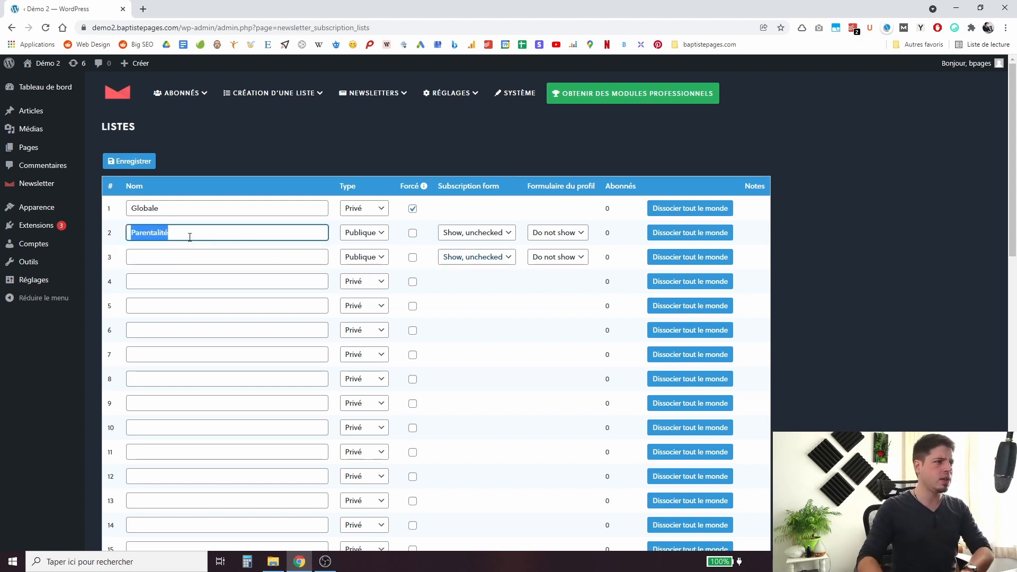
{"action": "key", "text": "BackSpace"}
Set lists 2 and 3 back to Privé and save the list settings.
{"action": "left_click", "coordinate": [476, 238]}
{"action": "left_click", "coordinate": [387, 238]}
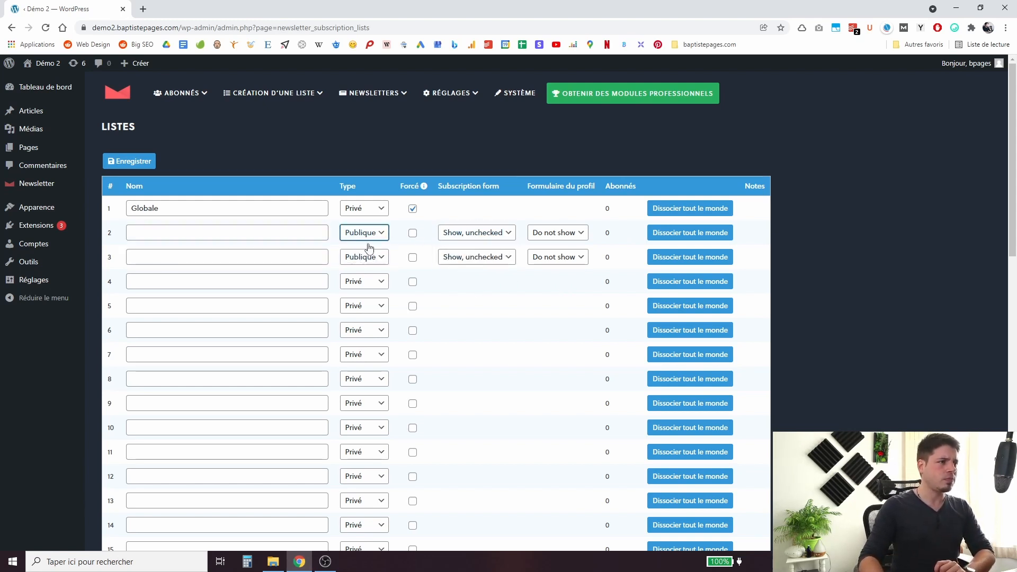
{"action": "left_click", "coordinate": [370, 247]}
{"action": "left_click", "coordinate": [365, 257]}
{"action": "left_click", "coordinate": [363, 268]}
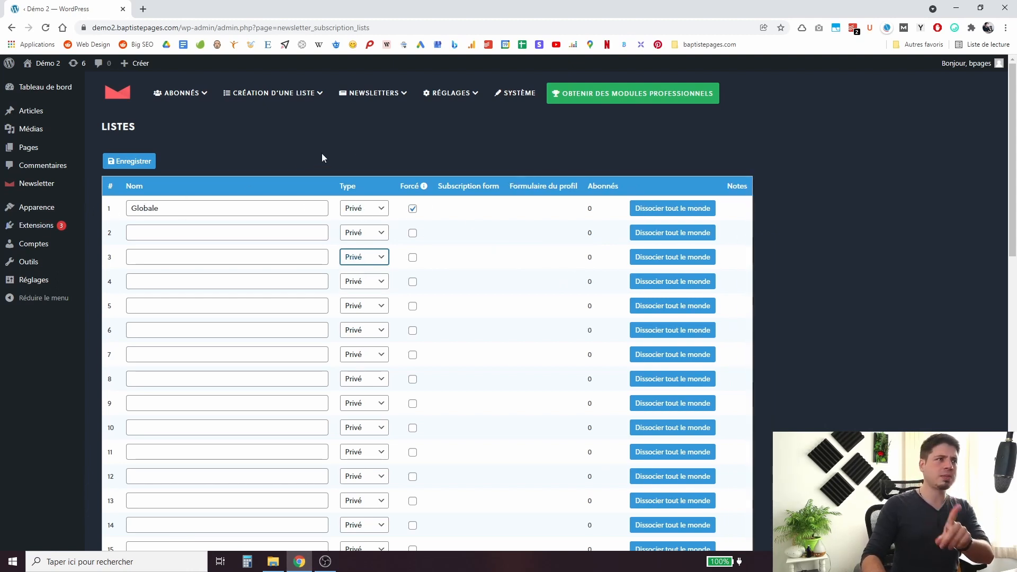
{"action": "left_click", "coordinate": [355, 155]}
{"action": "left_click", "coordinate": [140, 162]}
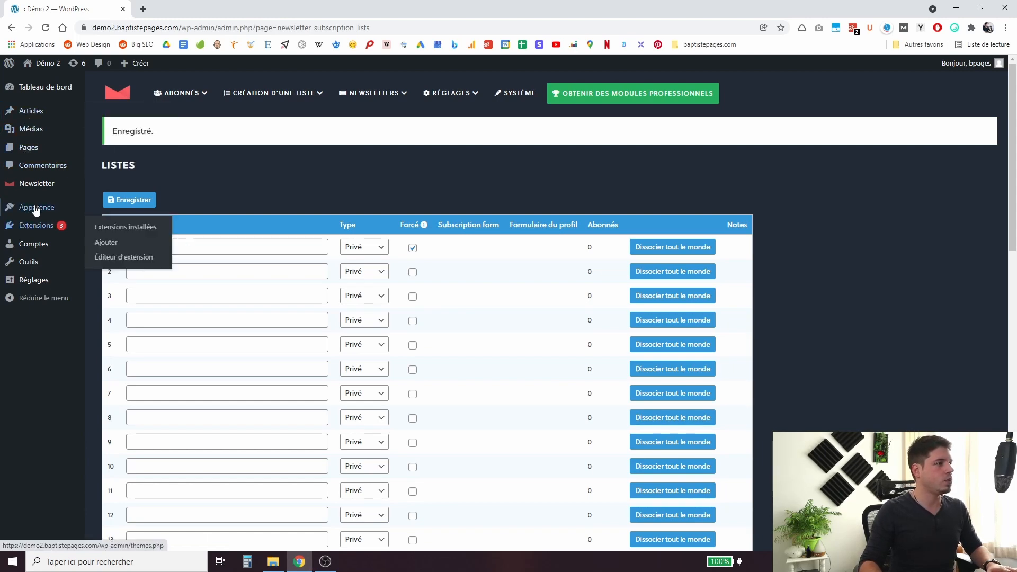
In Appearance > Widgets, expand the Pied de page footer area and bring up the block inserter.
{"action": "mouse_move", "coordinate": [34, 206]}
{"action": "left_click", "coordinate": [114, 241]}
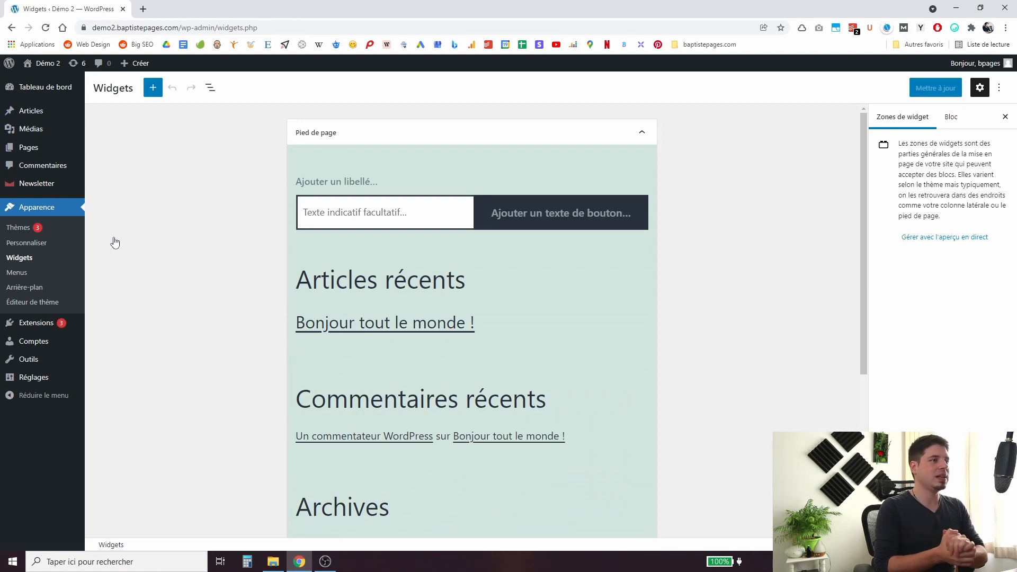
{"action": "left_click", "coordinate": [624, 134]}
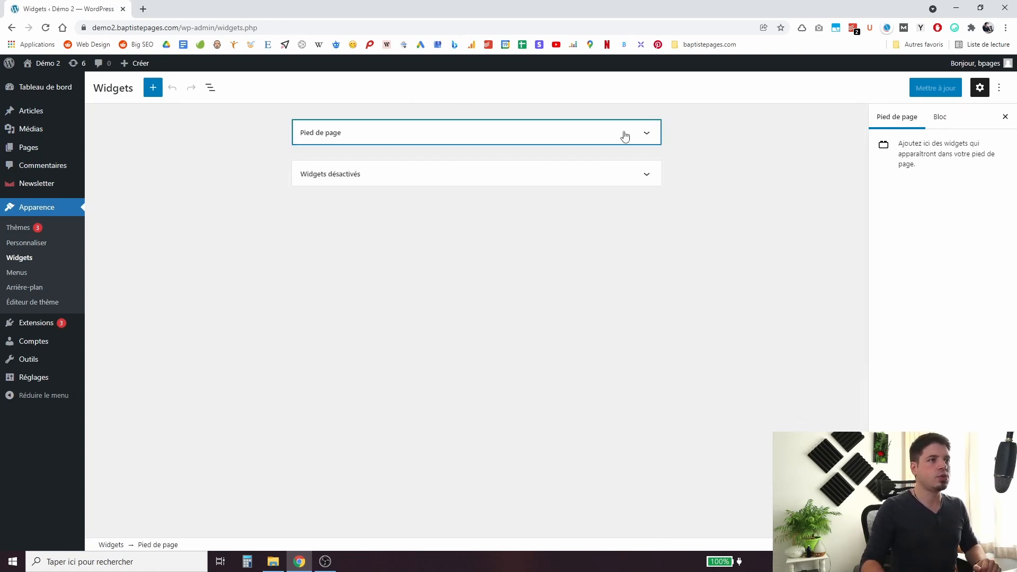
{"action": "left_click", "coordinate": [513, 171]}
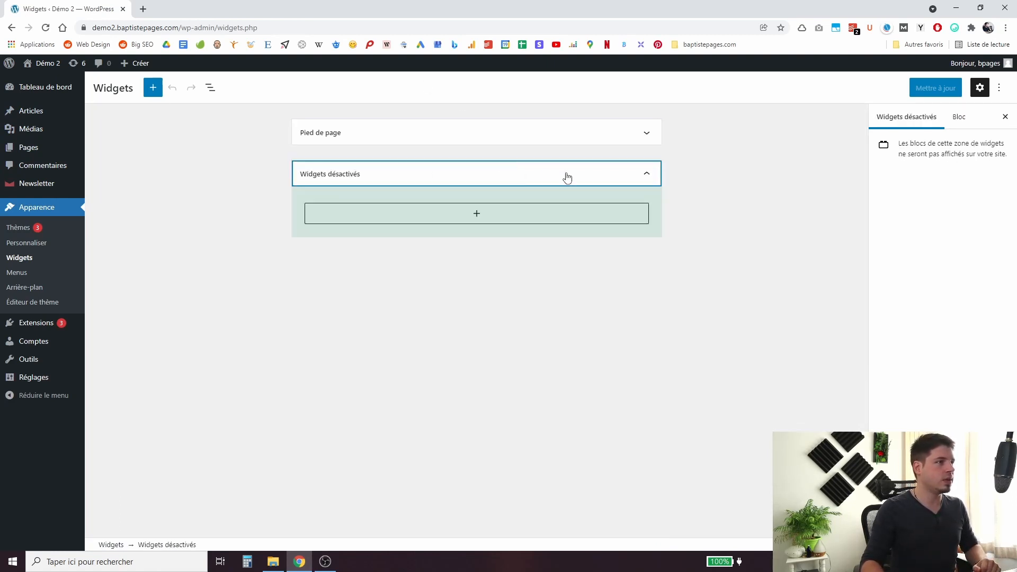
{"action": "left_click", "coordinate": [624, 137]}
{"action": "left_click", "coordinate": [474, 130]}
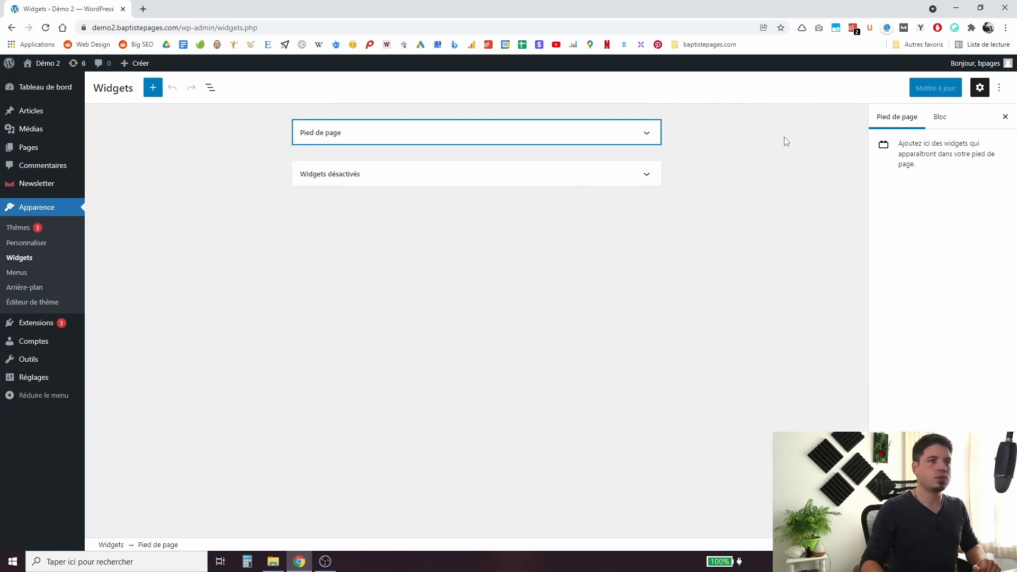
{"action": "left_click", "coordinate": [559, 131]}
{"action": "scroll", "coordinate": [419, 260], "scroll_direction": "up", "scroll_amount": 1}
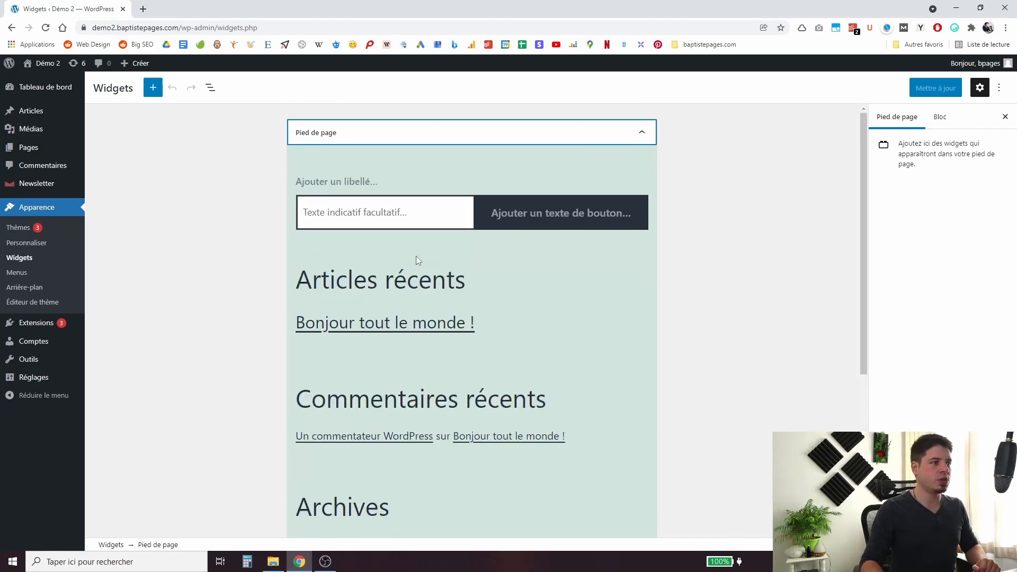
{"action": "left_click", "coordinate": [444, 177]}
{"action": "left_click", "coordinate": [151, 118]}
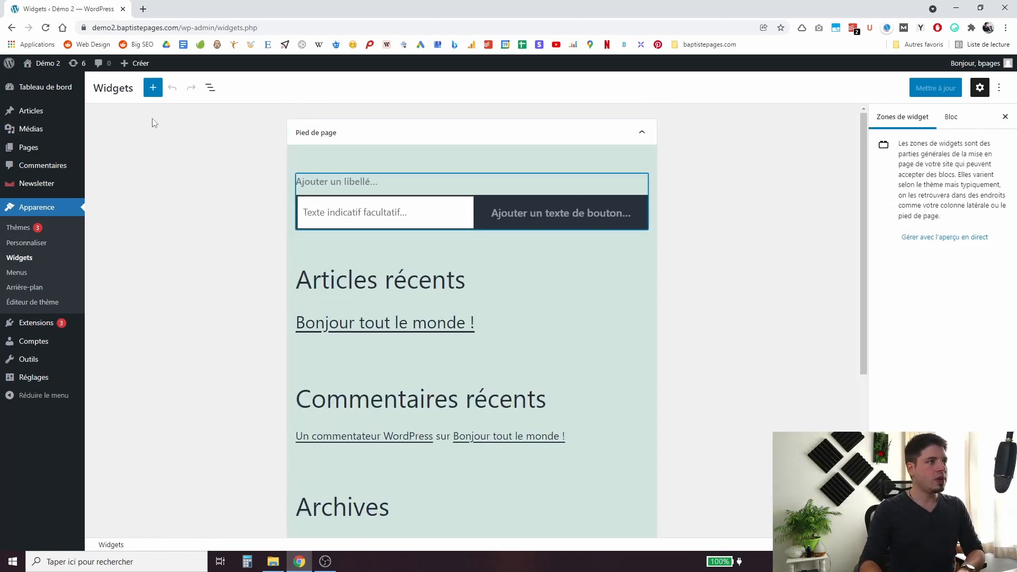
{"action": "left_click", "coordinate": [152, 87]}
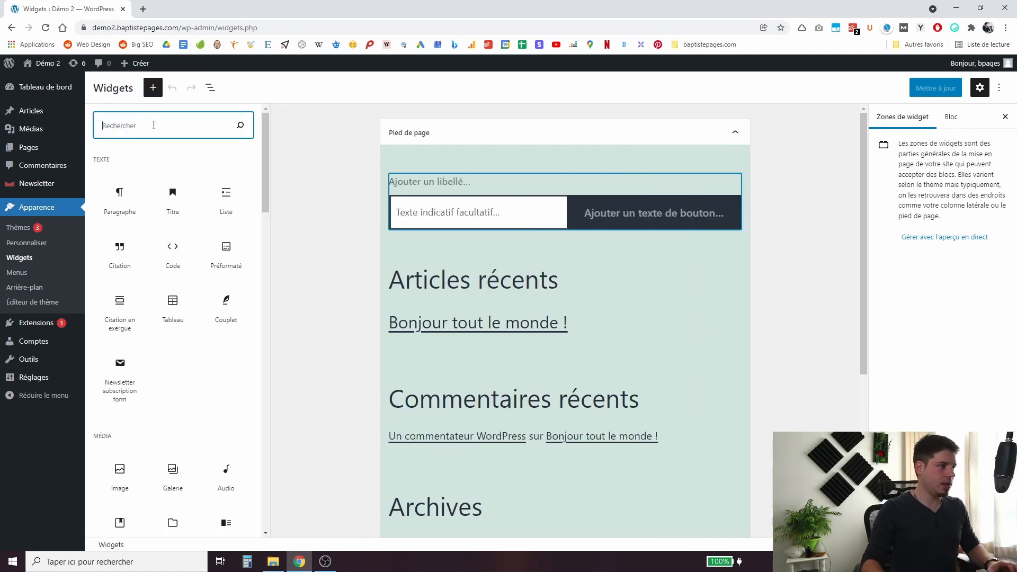
Search blocks for 'newsletter' and drag the Newsletter subscription form to the top of the footer.
{"action": "type", "text": "newsletter"}
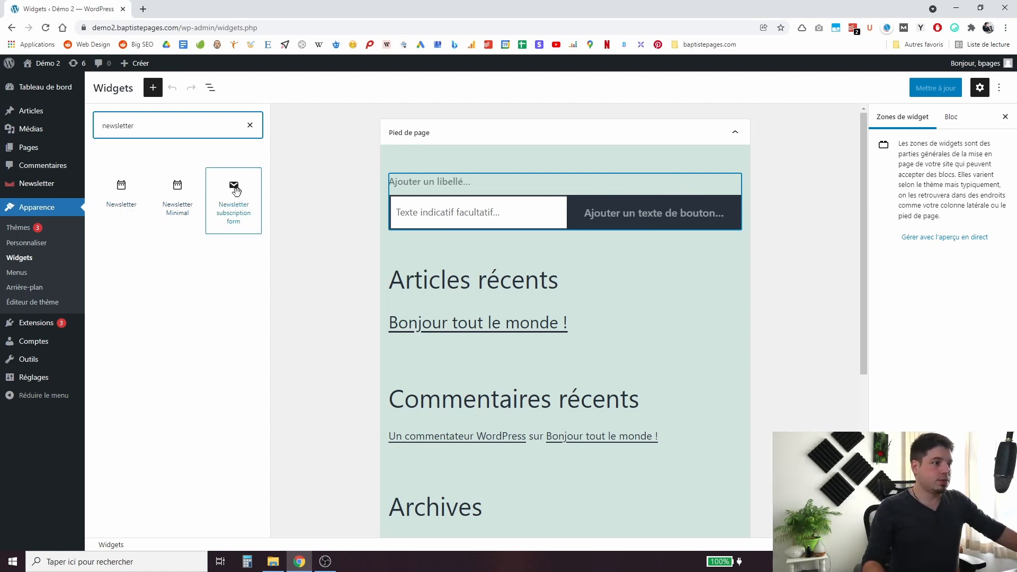
{"action": "left_click_drag", "start_coordinate": [236, 192], "coordinate": [497, 155]}
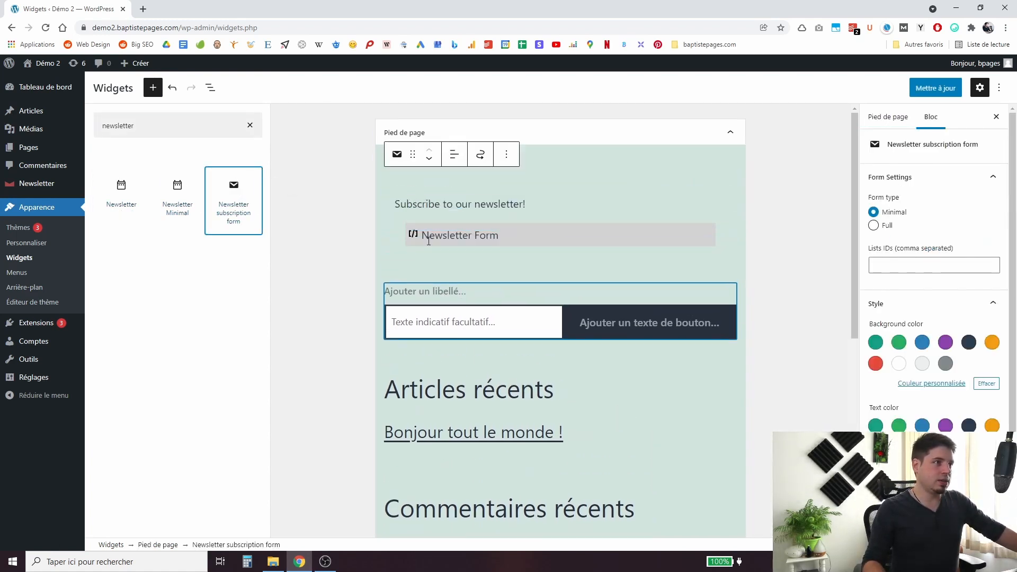
Switch the form block to the full type, using list ID 1.
{"action": "left_click", "coordinate": [874, 227]}
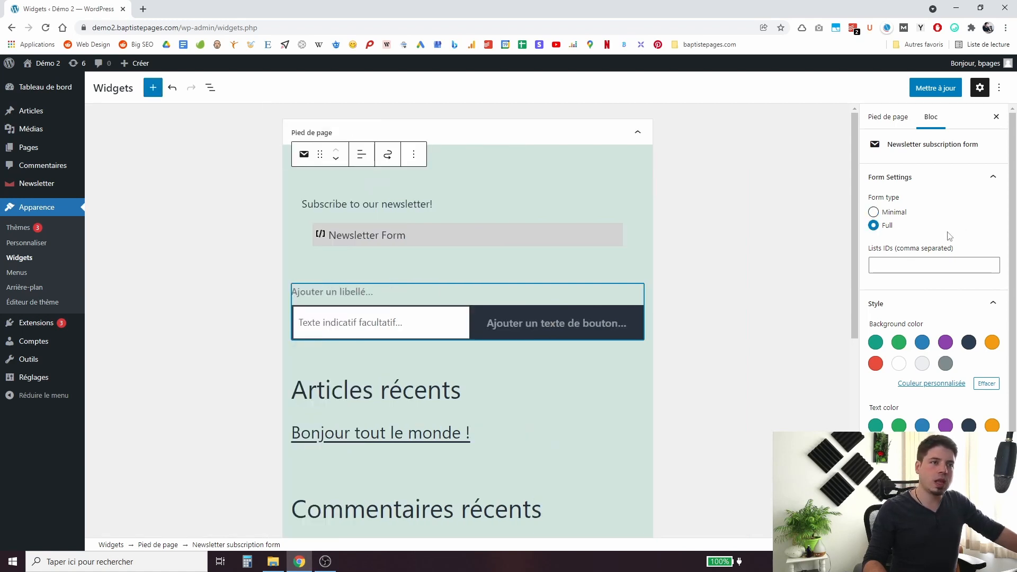
{"action": "left_click", "coordinate": [927, 265]}
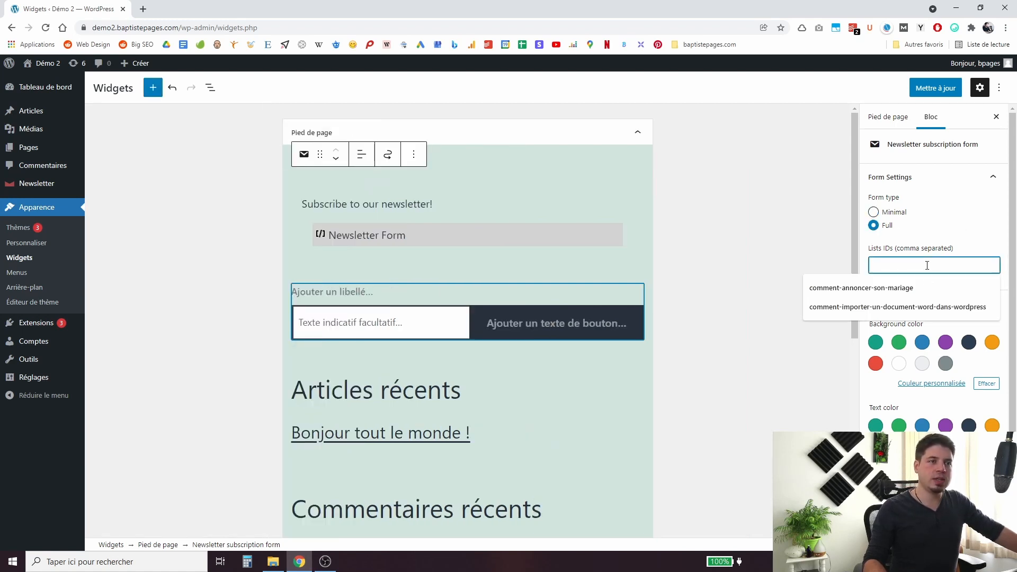
{"action": "type", "text": "1"}
{"action": "left_click", "coordinate": [918, 281]}
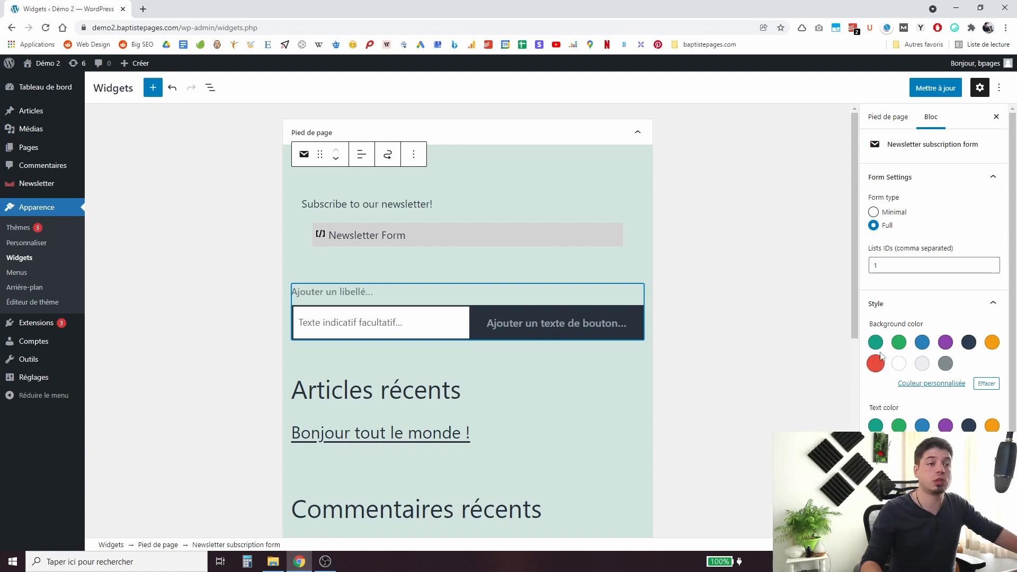
Give the form a dark navy background and white text.
{"action": "left_click", "coordinate": [900, 365]}
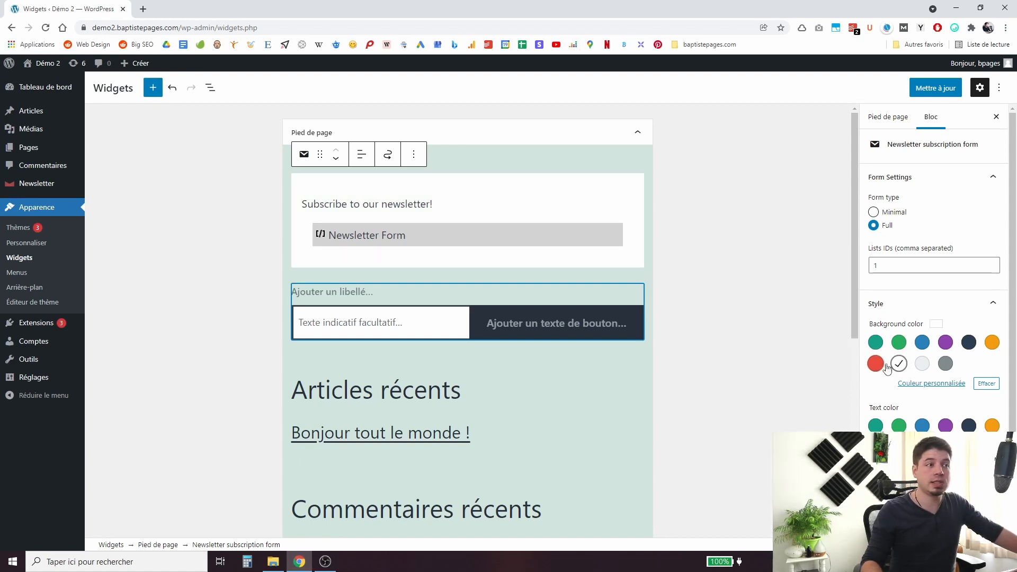
{"action": "left_click", "coordinate": [899, 364]}
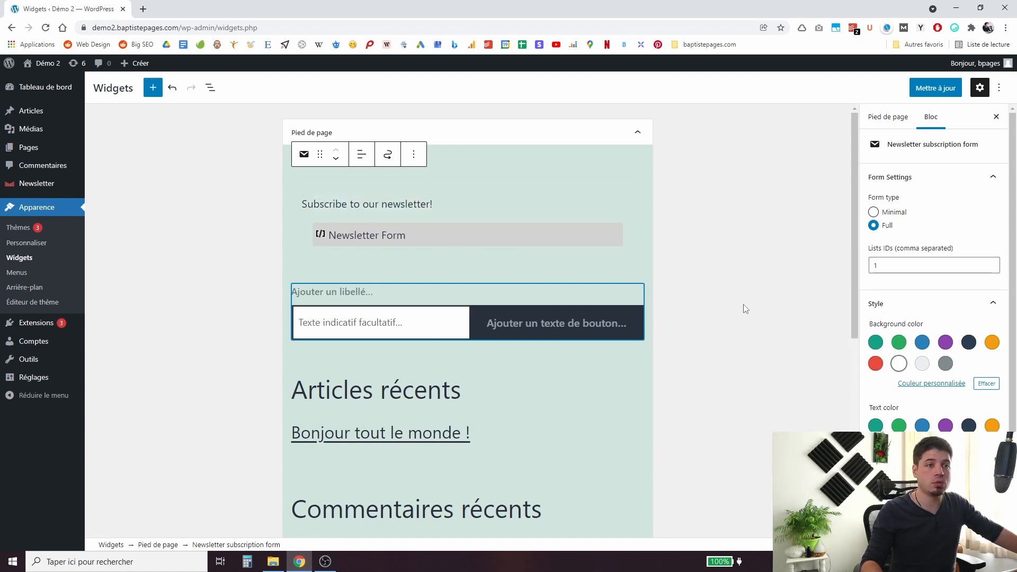
{"action": "left_click", "coordinate": [901, 364]}
{"action": "left_click", "coordinate": [880, 345]}
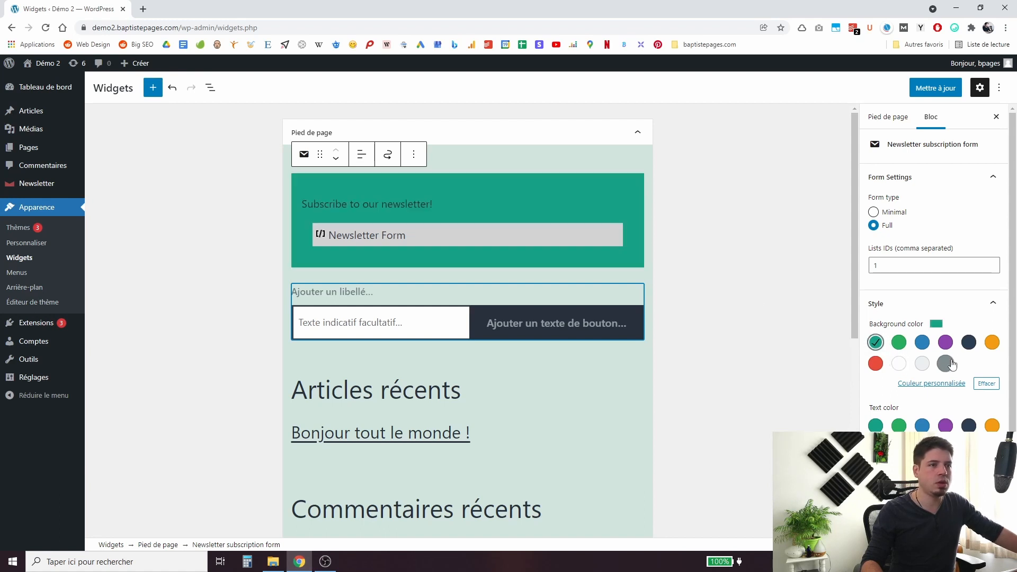
{"action": "left_click", "coordinate": [971, 346]}
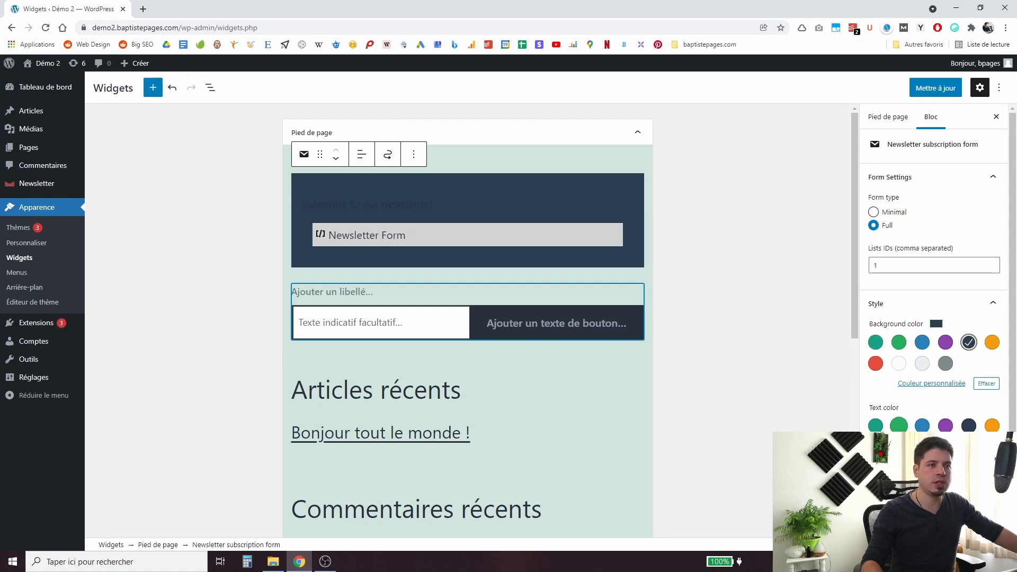
{"action": "left_click", "coordinate": [899, 447]}
Make the subscribe button red, set padding to 35, and save the footer widgets.
{"action": "scroll", "coordinate": [815, 394], "scroll_direction": "down", "scroll_amount": 2}
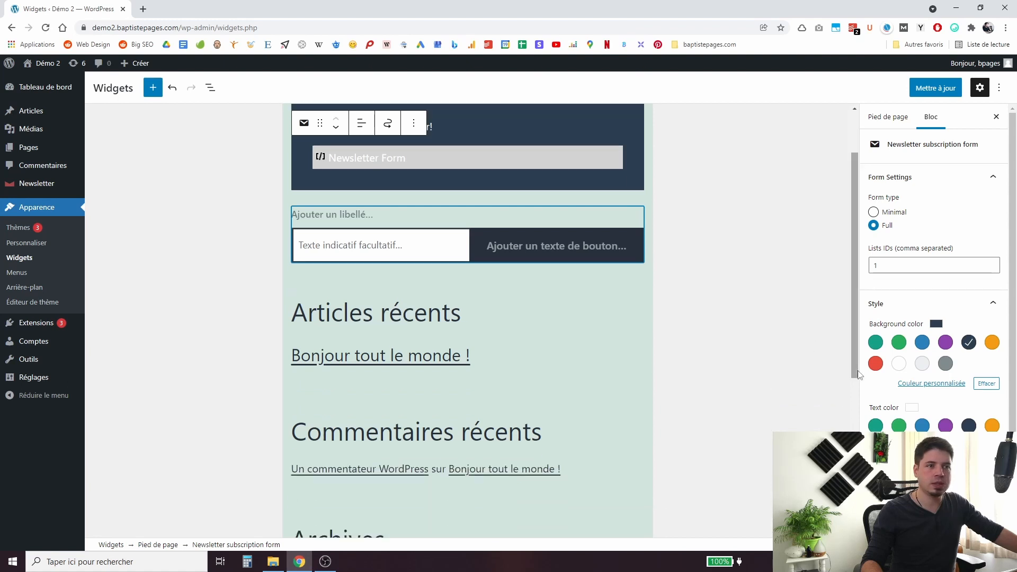
{"action": "scroll", "coordinate": [812, 341], "scroll_direction": "up", "scroll_amount": 2}
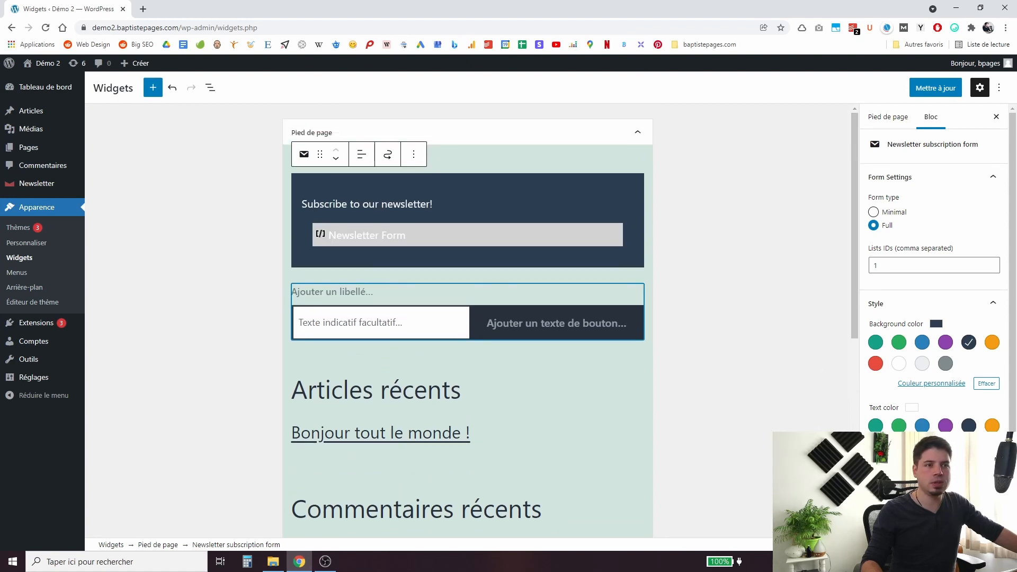
{"action": "scroll", "coordinate": [874, 499], "scroll_direction": "down", "scroll_amount": 1}
{"action": "left_click", "coordinate": [876, 478]}
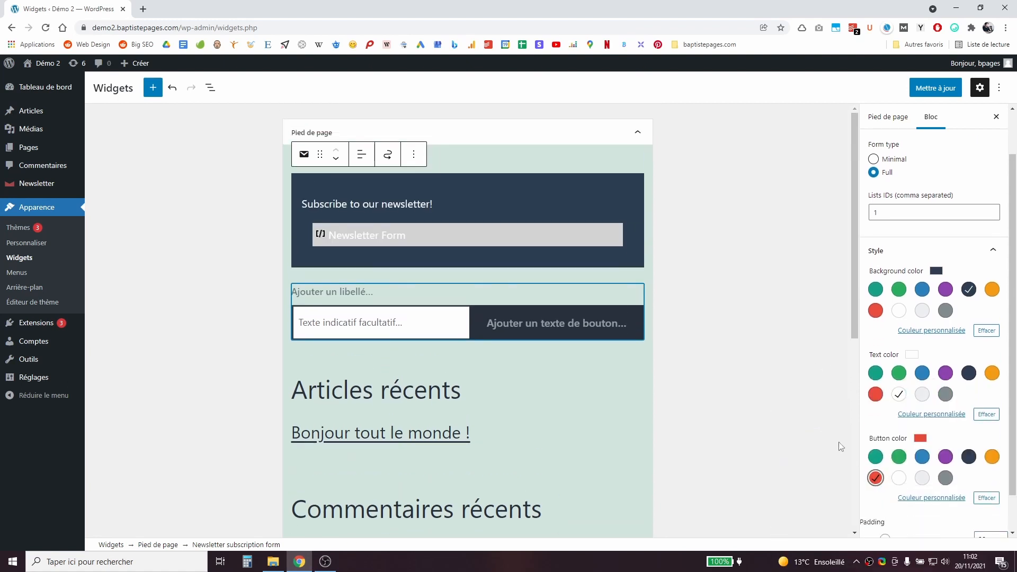
{"action": "scroll", "coordinate": [877, 483], "scroll_direction": "down", "scroll_amount": 1}
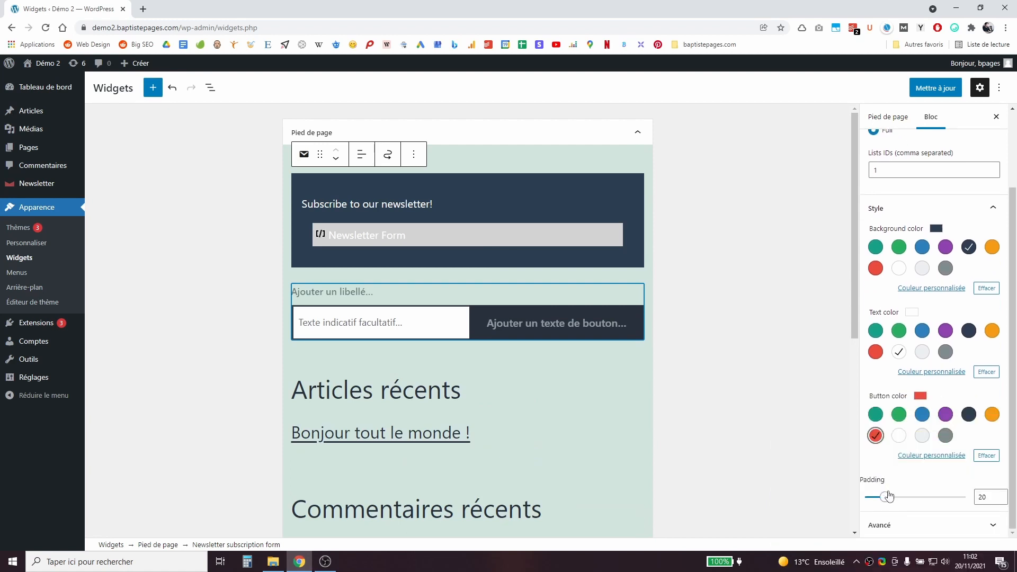
{"action": "left_click_drag", "start_coordinate": [886, 497], "coordinate": [899, 501]}
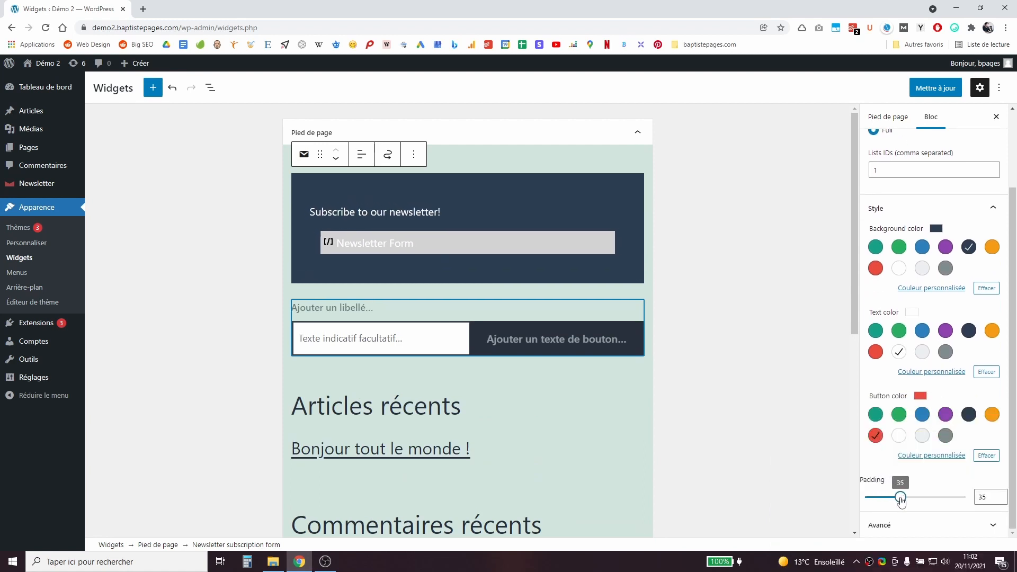
{"action": "left_click", "coordinate": [718, 296]}
{"action": "left_click", "coordinate": [926, 86]}
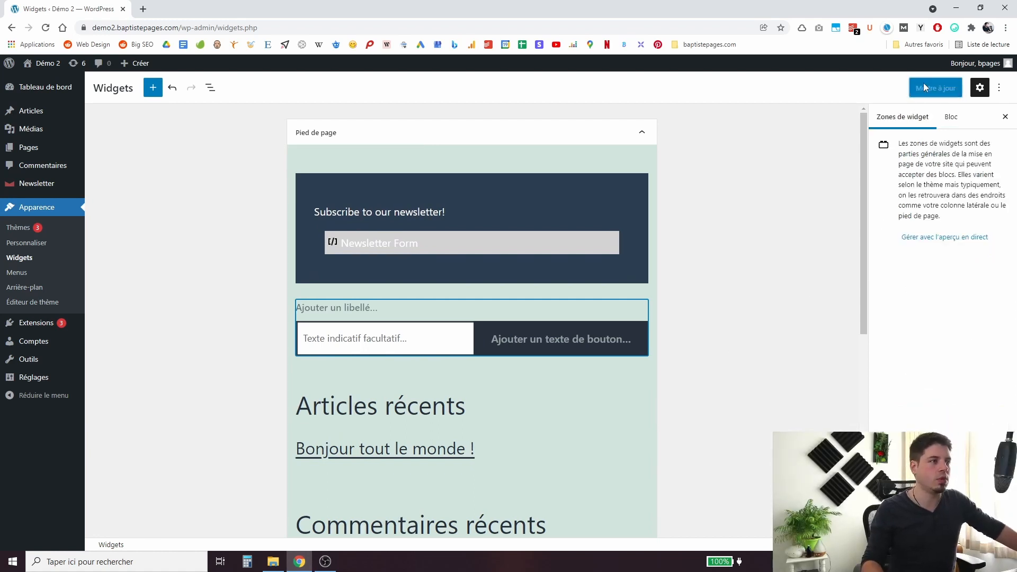
Select the footer newsletter form block, then visit the live site from the Démo 2 menu.
{"action": "left_click", "coordinate": [507, 233]}
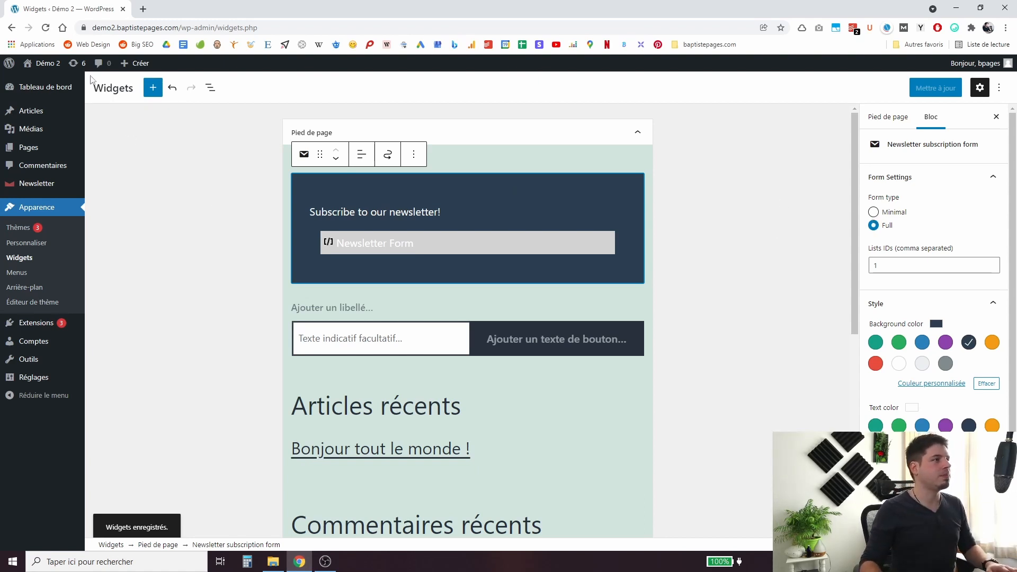
{"action": "mouse_move", "coordinate": [59, 74]}
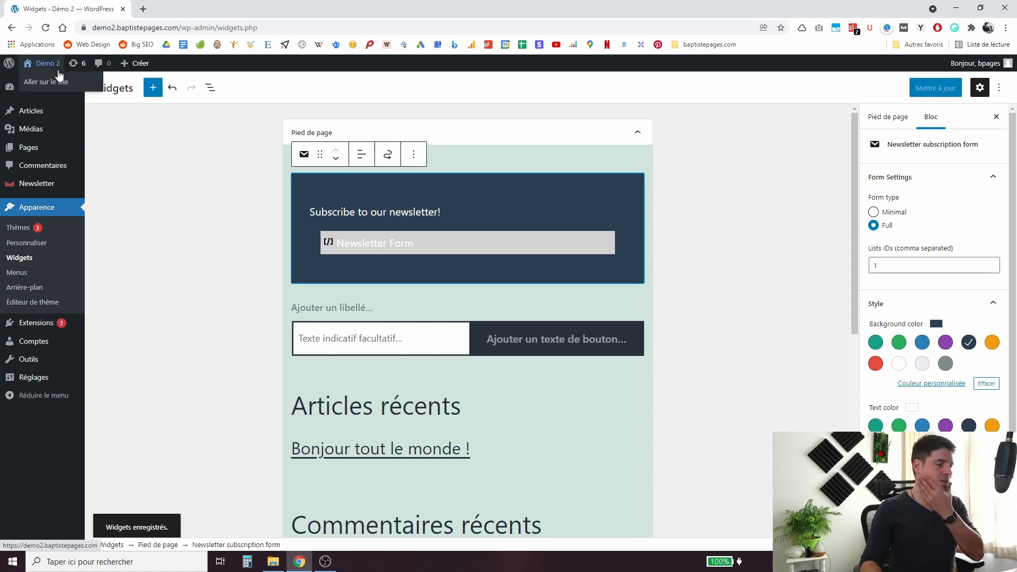
{"action": "left_click", "coordinate": [58, 70]}
{"action": "scroll", "coordinate": [278, 256], "scroll_direction": "down", "scroll_amount": 3}
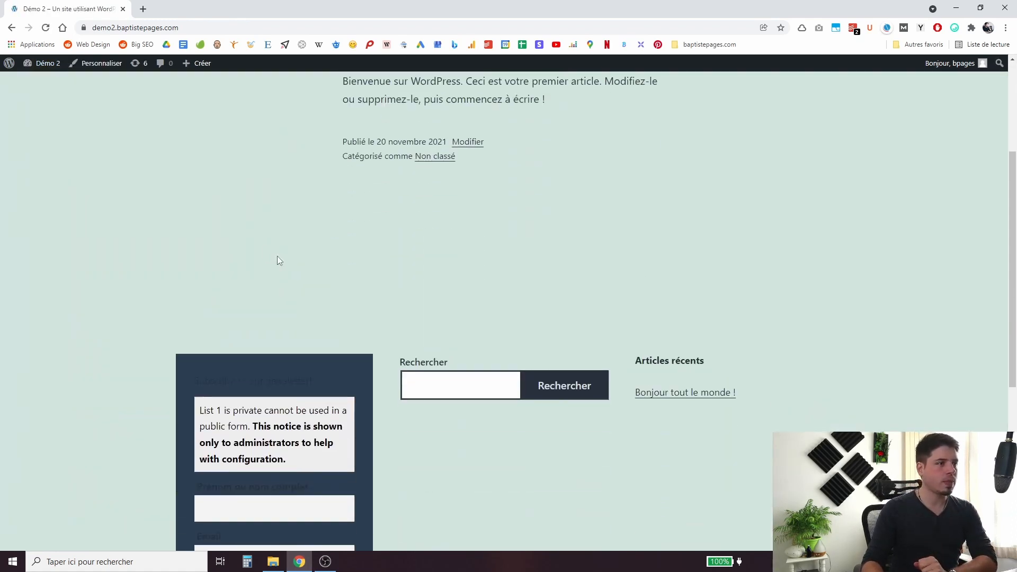
{"action": "scroll", "coordinate": [254, 233], "scroll_direction": "down", "scroll_amount": 5}
{"action": "scroll", "coordinate": [159, 225], "scroll_direction": "up", "scroll_amount": 2}
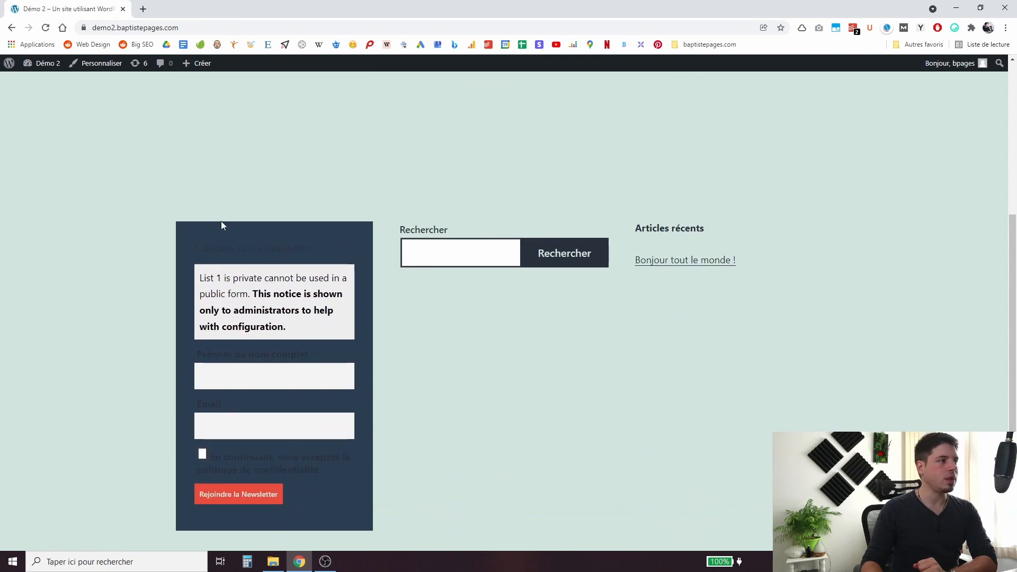
{"action": "triple_click", "coordinate": [210, 245]}
{"action": "left_click", "coordinate": [277, 237]}
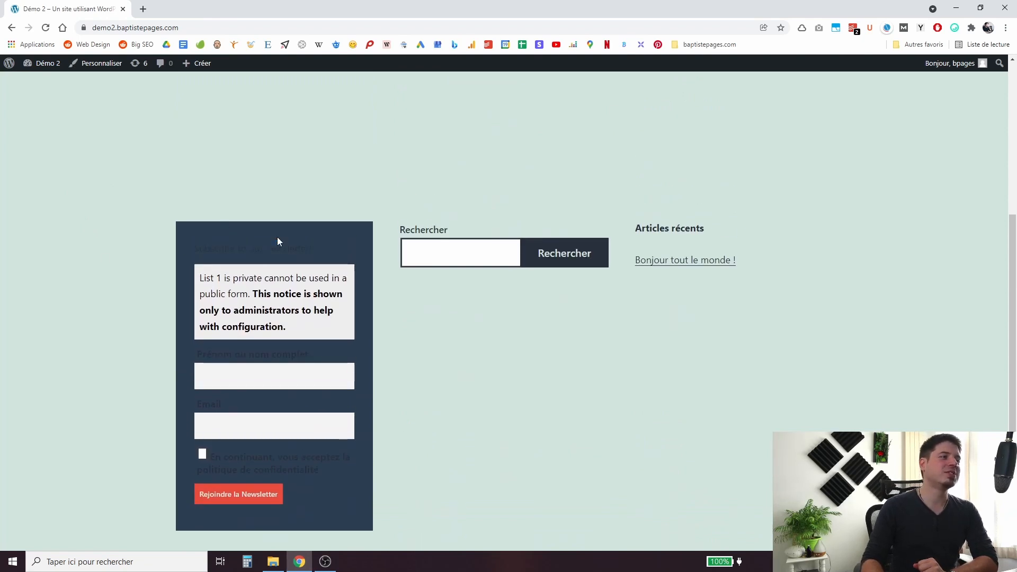
{"action": "triple_click", "coordinate": [254, 246]}
{"action": "left_click", "coordinate": [240, 352]}
{"action": "triple_click", "coordinate": [243, 352]}
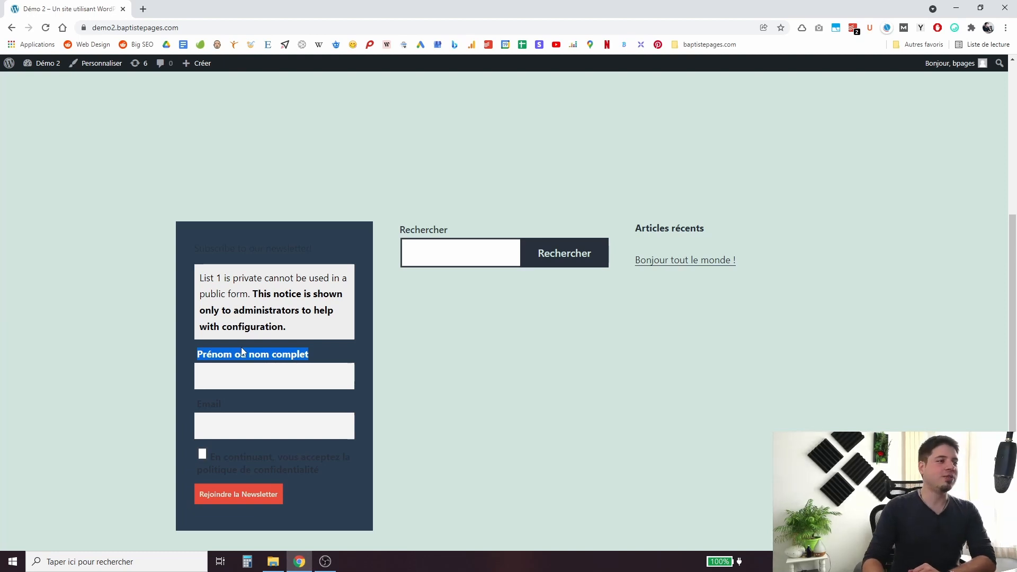
{"action": "triple_click", "coordinate": [224, 247]}
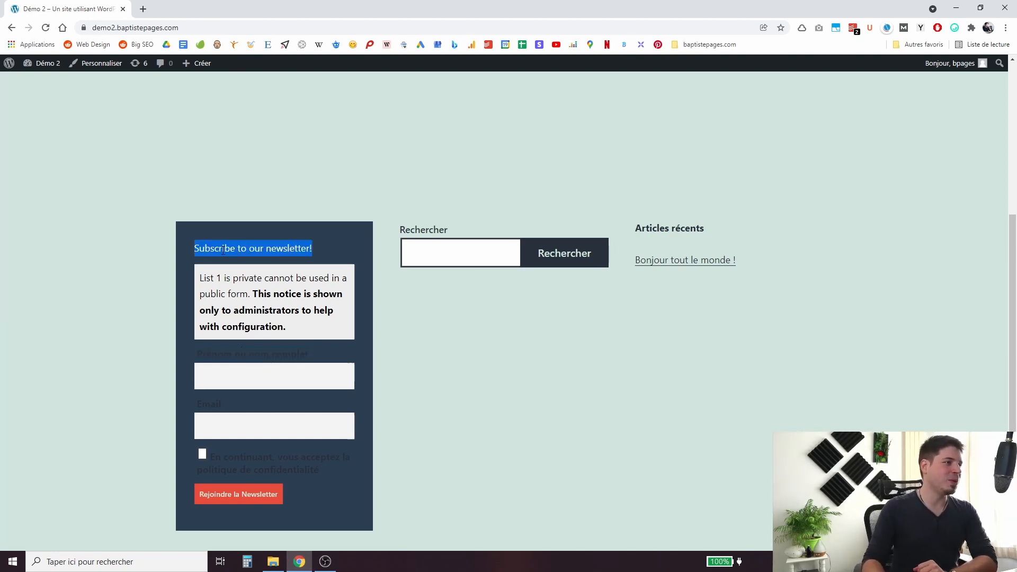
{"action": "triple_click", "coordinate": [208, 352]}
{"action": "triple_click", "coordinate": [218, 248]}
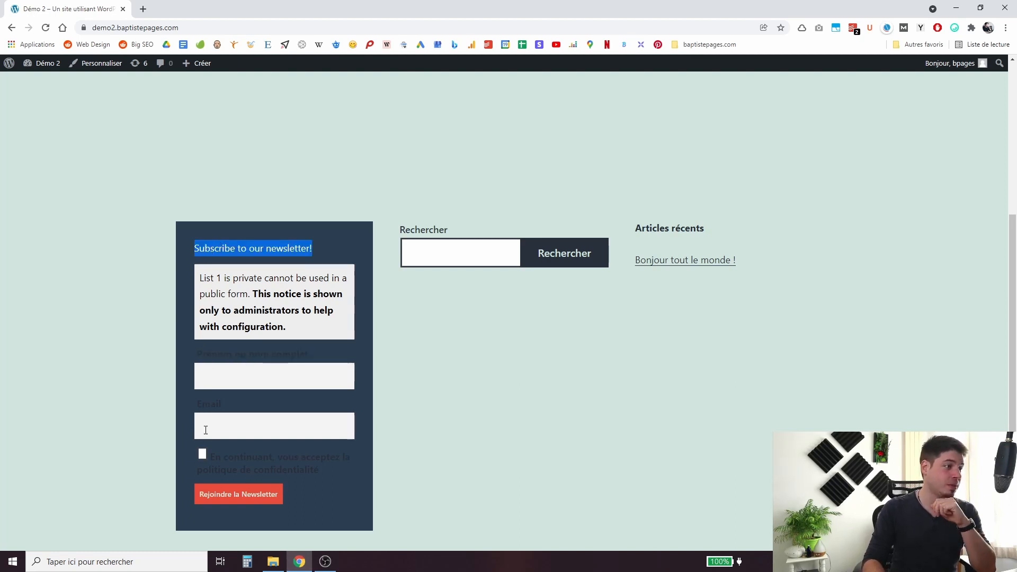
{"action": "triple_click", "coordinate": [249, 460]}
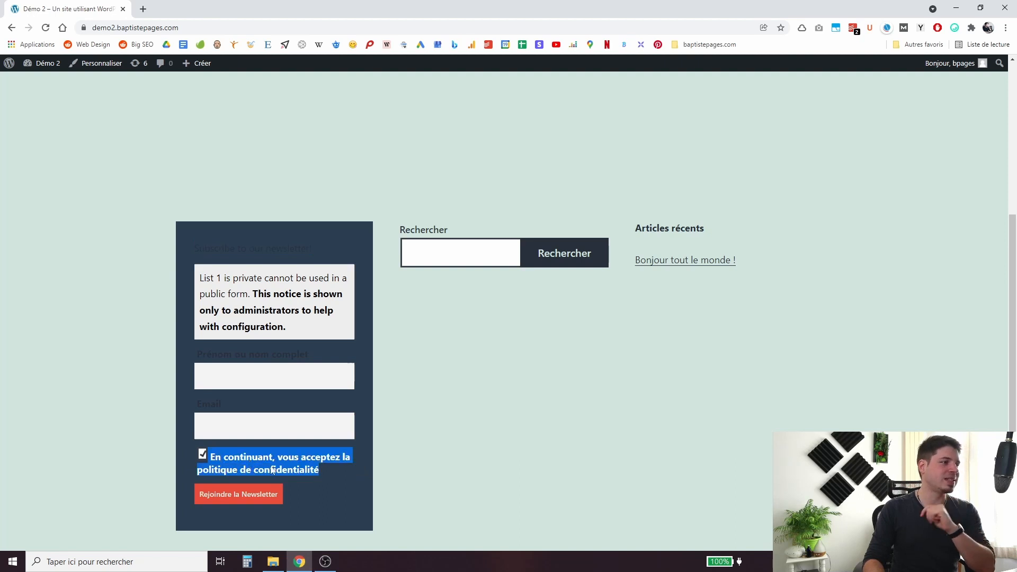
{"action": "left_click", "coordinate": [224, 457]}
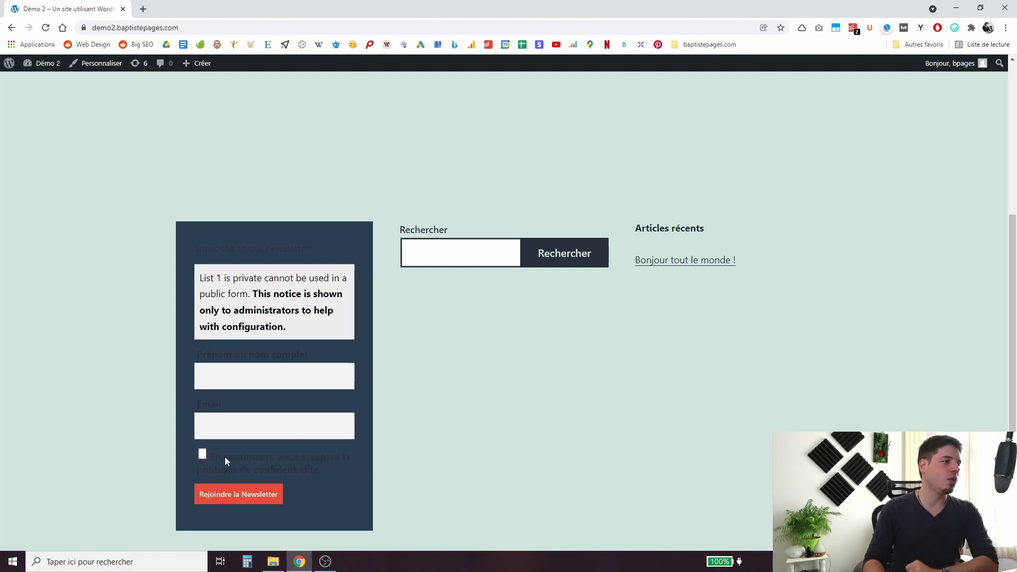
{"action": "triple_click", "coordinate": [221, 249]}
{"action": "triple_click", "coordinate": [215, 244]}
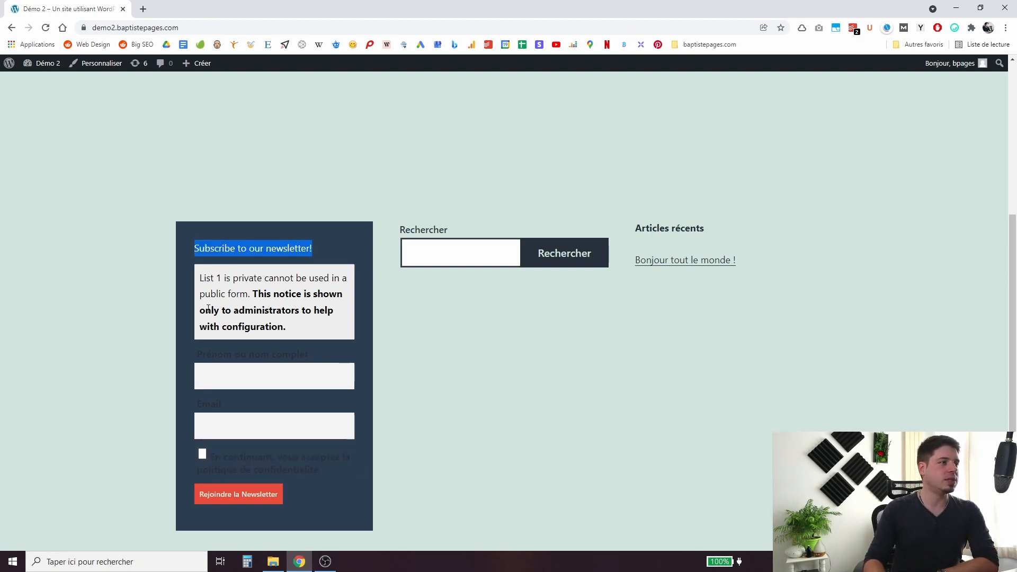
{"action": "triple_click", "coordinate": [212, 350]}
{"action": "left_click", "coordinate": [220, 386]}
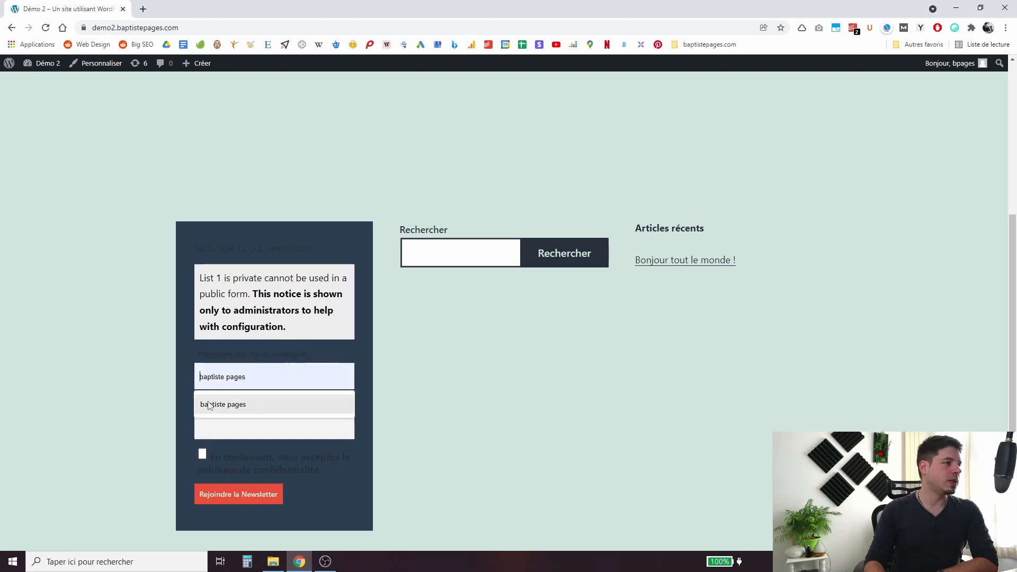
{"action": "triple_click", "coordinate": [213, 405]}
{"action": "left_click", "coordinate": [222, 426]}
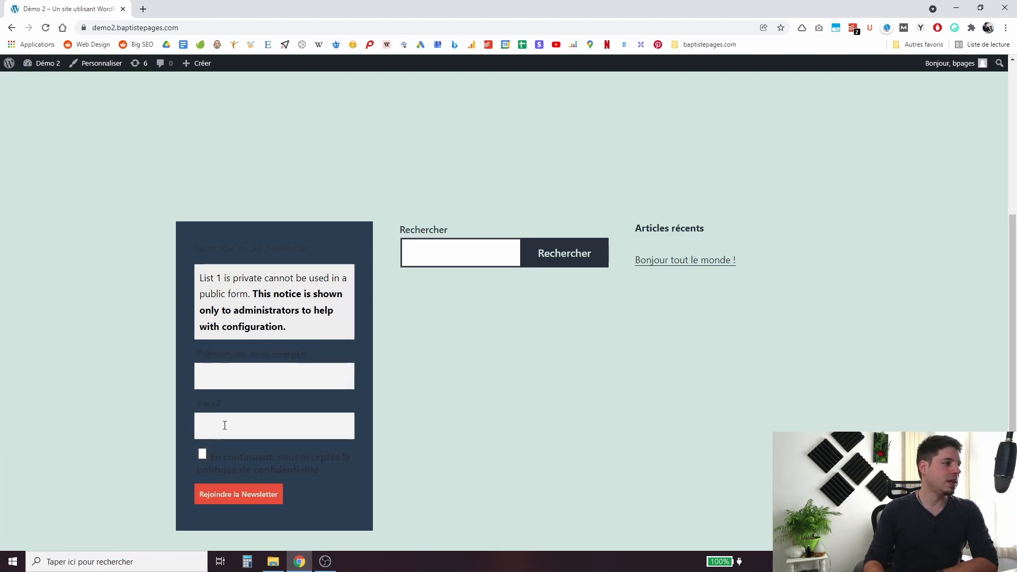
Put the subscriber's e-mail in the Email field and their full name in Prénom ou nom complet.
{"action": "left_click", "coordinate": [243, 374]}
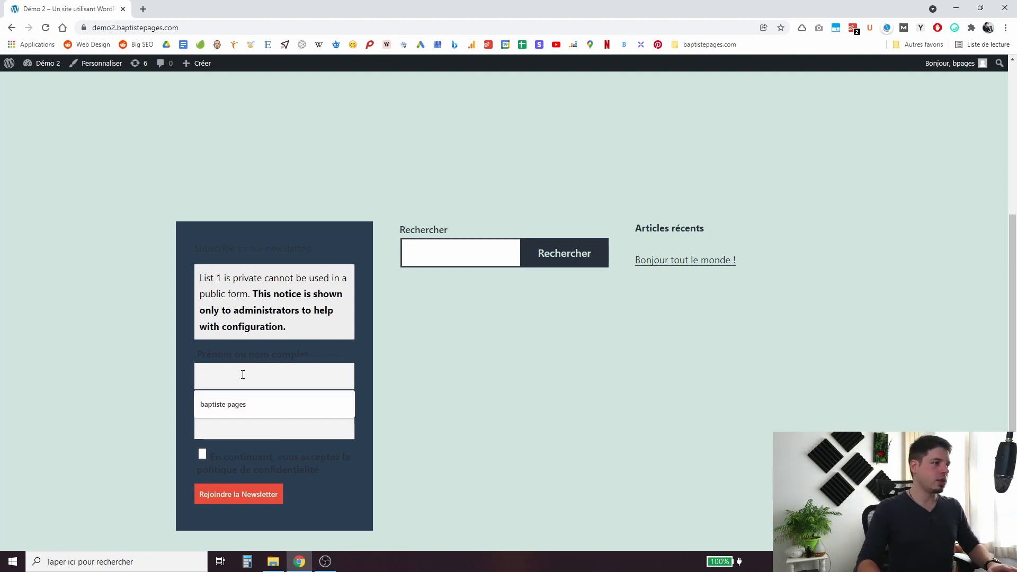
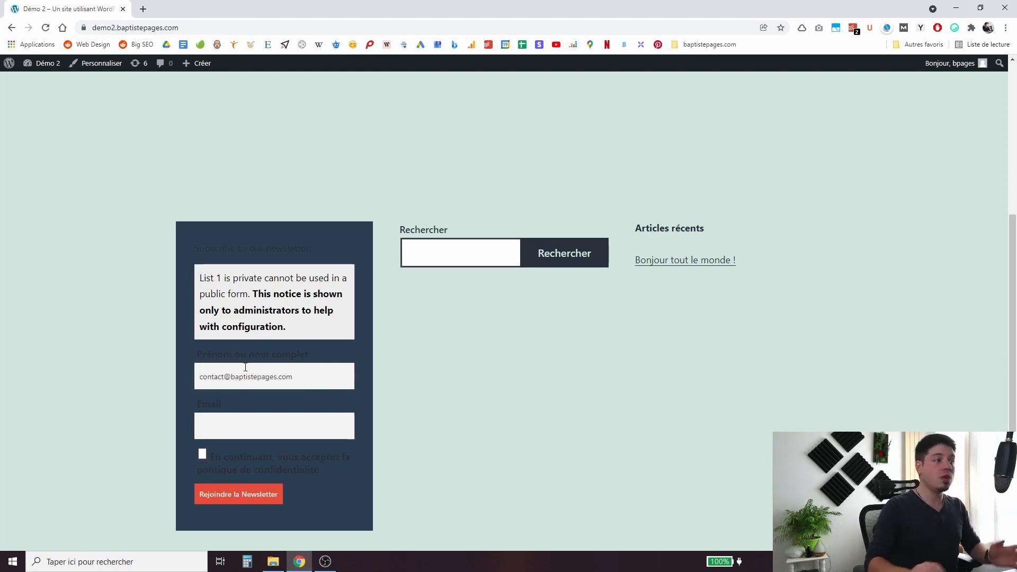
{"action": "key", "text": "ctrl+a"}
{"action": "key", "text": "ctrl+x"}
{"action": "left_click", "coordinate": [249, 418]}
{"action": "key", "text": "ctrl+v"}
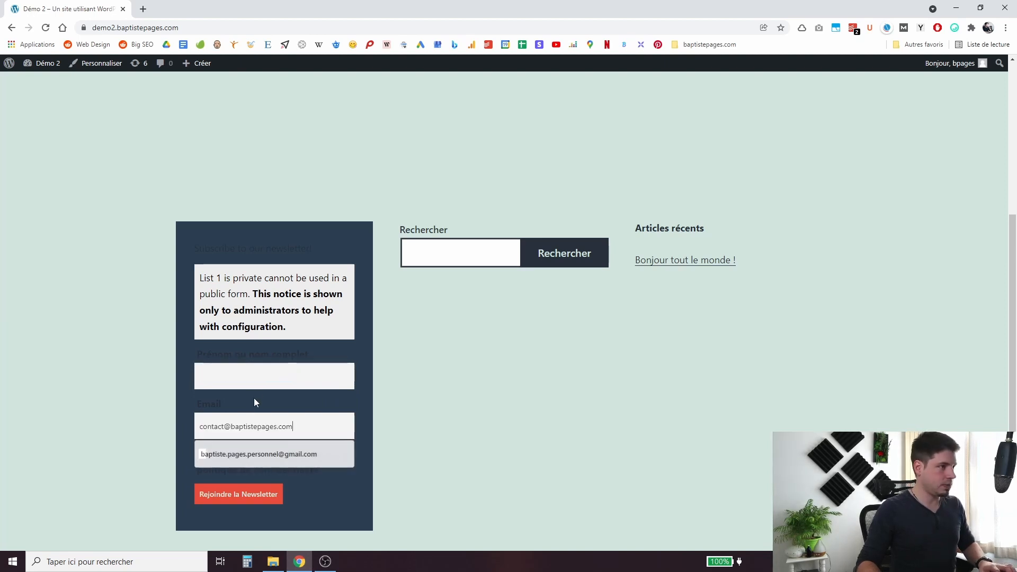
{"action": "left_click", "coordinate": [256, 375]}
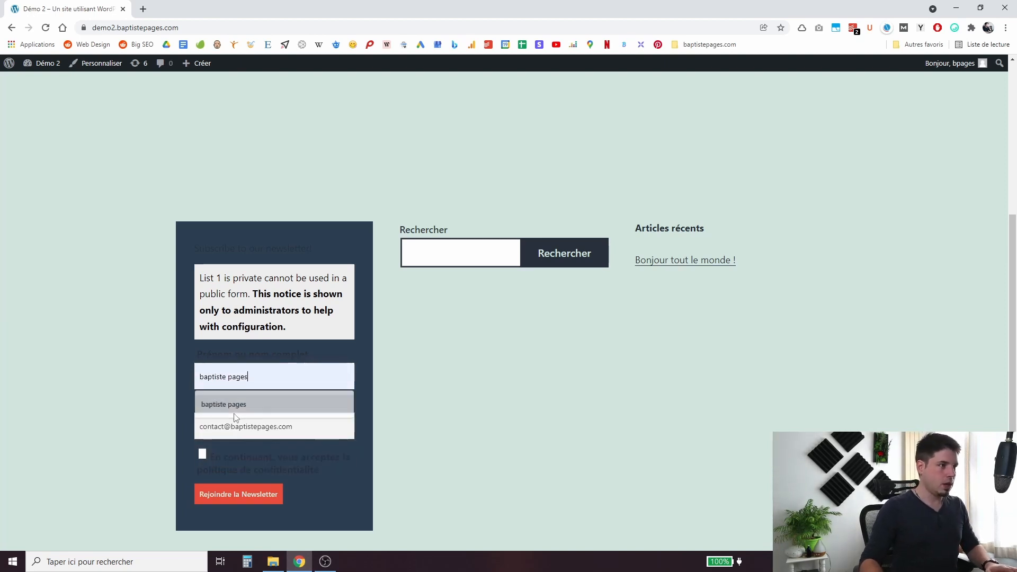
{"action": "left_click", "coordinate": [222, 405]}
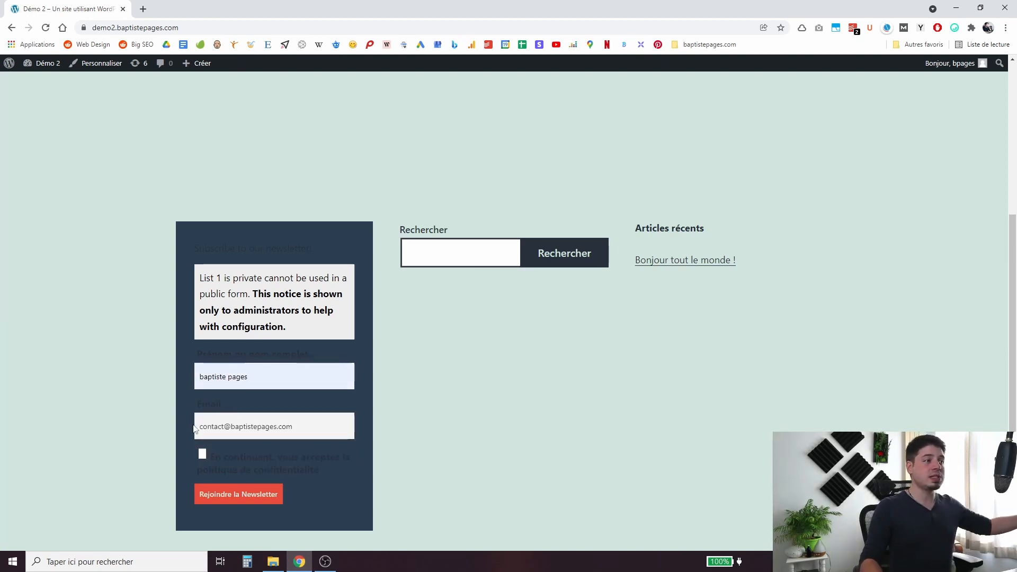
Accept the privacy consent and submit the signup with Rejoindre la Newsletter.
{"action": "left_click", "coordinate": [203, 454]}
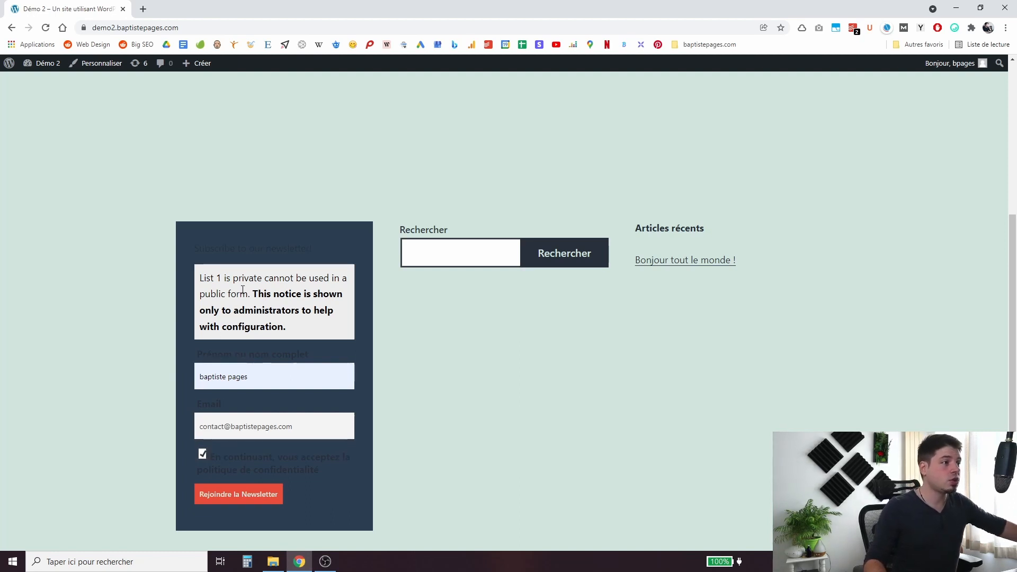
{"action": "triple_click", "coordinate": [218, 281]}
{"action": "left_click", "coordinate": [298, 311]}
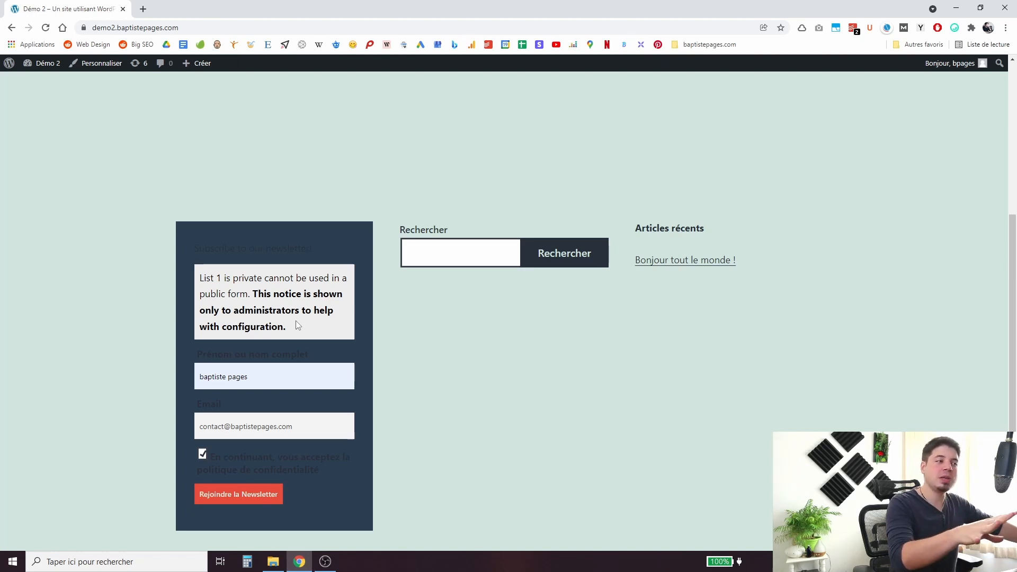
{"action": "left_click", "coordinate": [231, 494]}
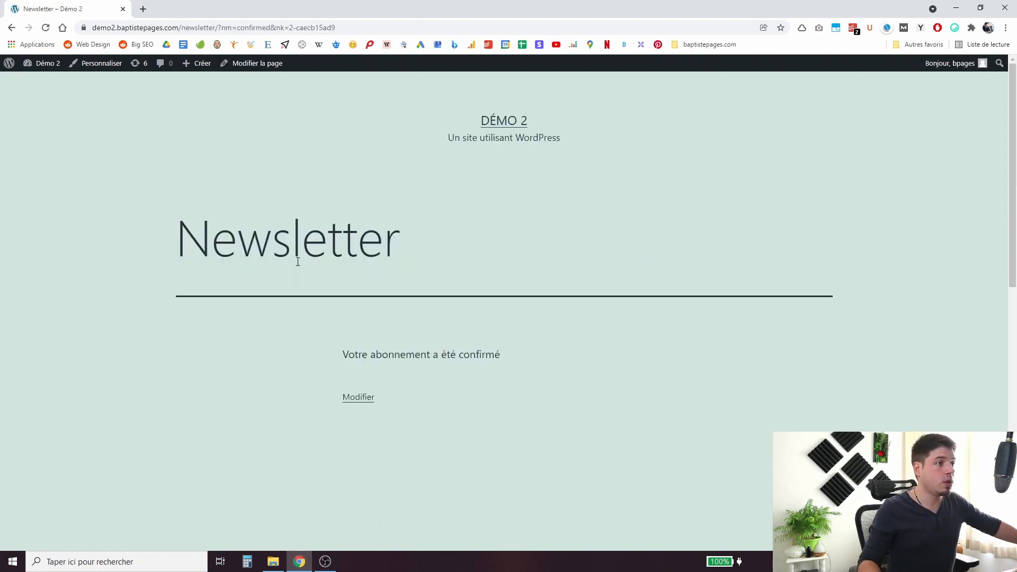
Read the 'Votre abonnement a été confirmé' message, then return to the Tableau de bord.
{"action": "triple_click", "coordinate": [429, 354]}
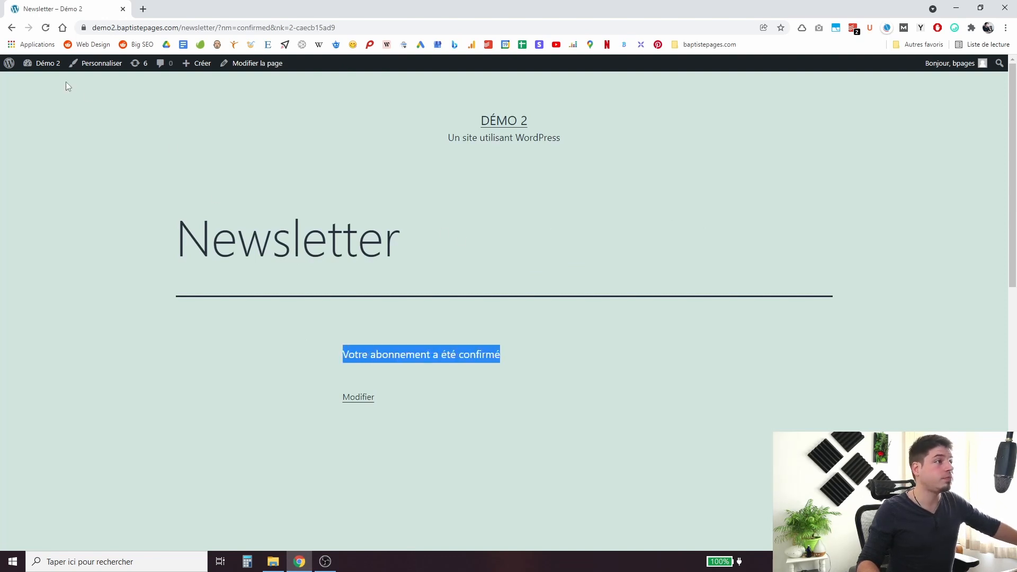
{"action": "mouse_move", "coordinate": [54, 73]}
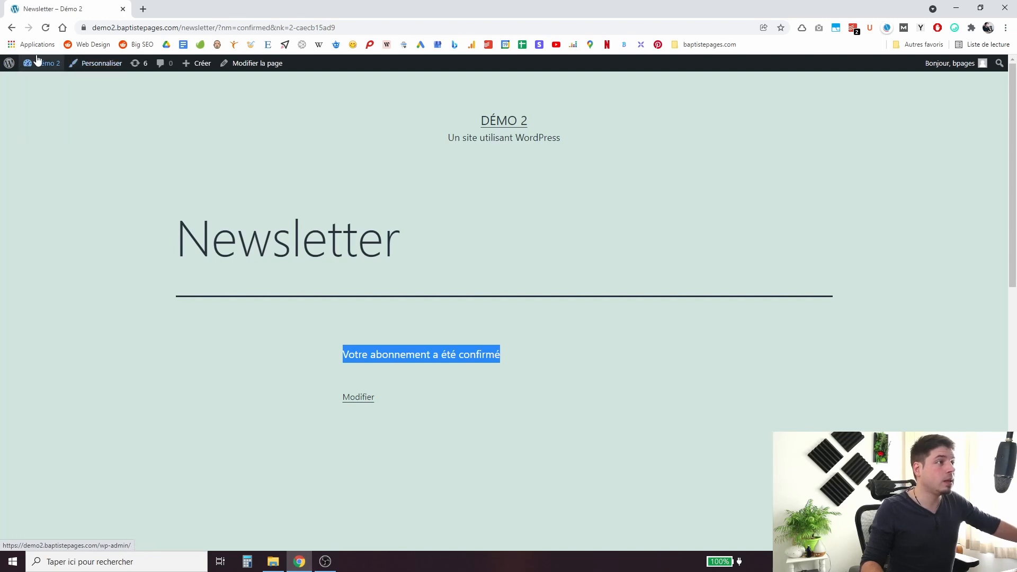
{"action": "left_click", "coordinate": [37, 61]}
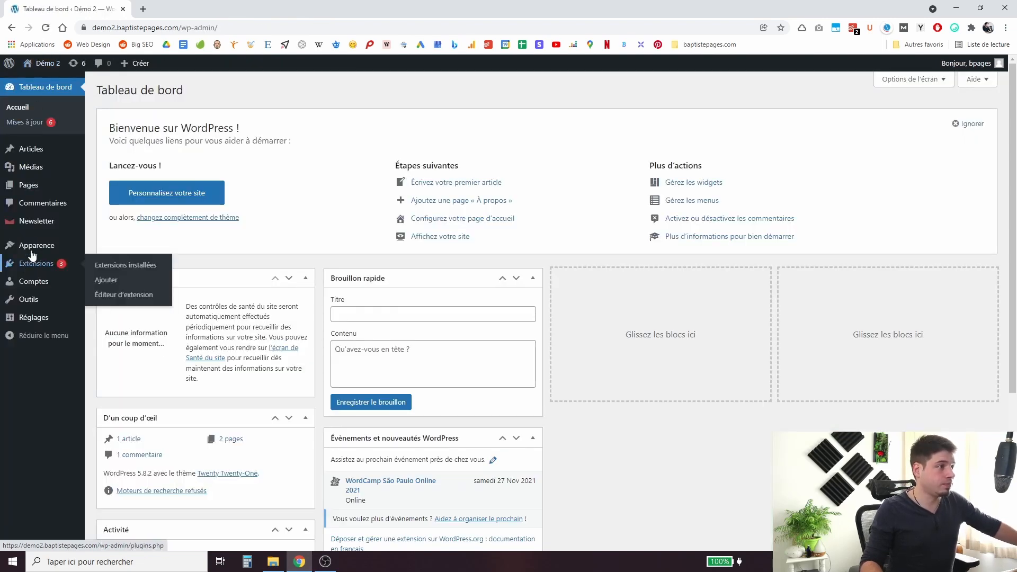
Check the Newsletter dashboard's two confirmed subscribers, then open Apparence > Widgets.
{"action": "left_click", "coordinate": [106, 218]}
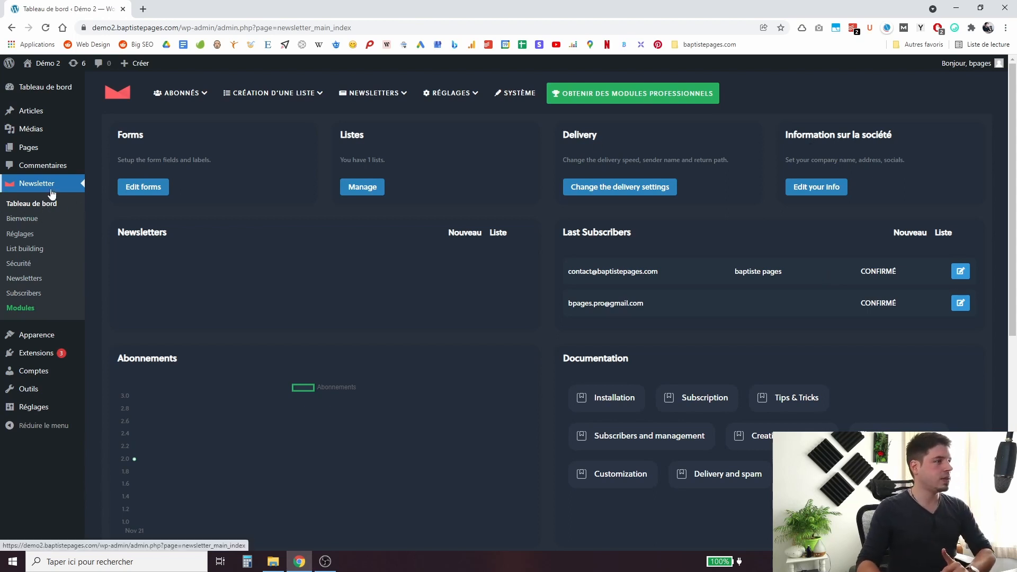
{"action": "mouse_move", "coordinate": [40, 335]}
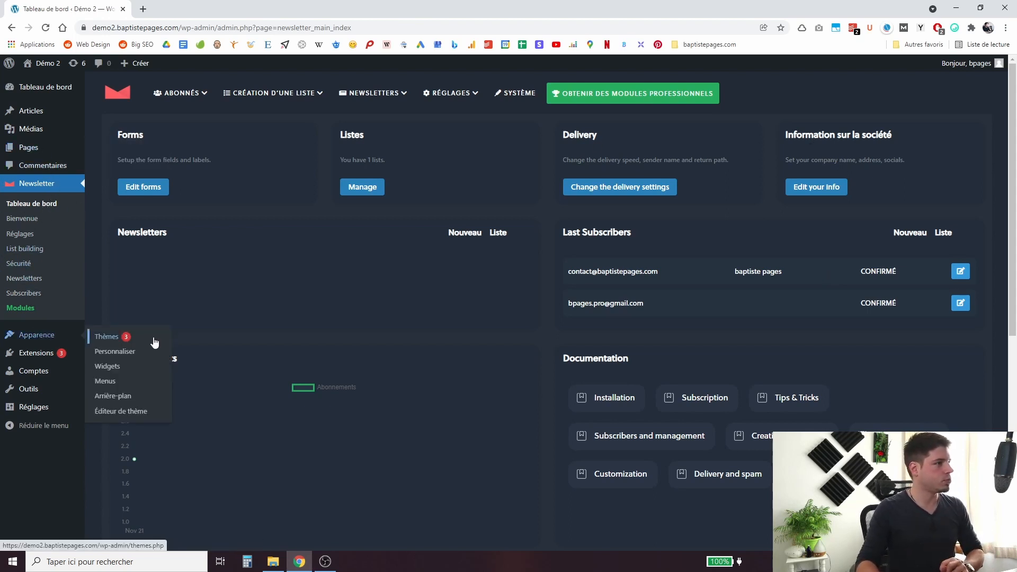
{"action": "left_click", "coordinate": [126, 366]}
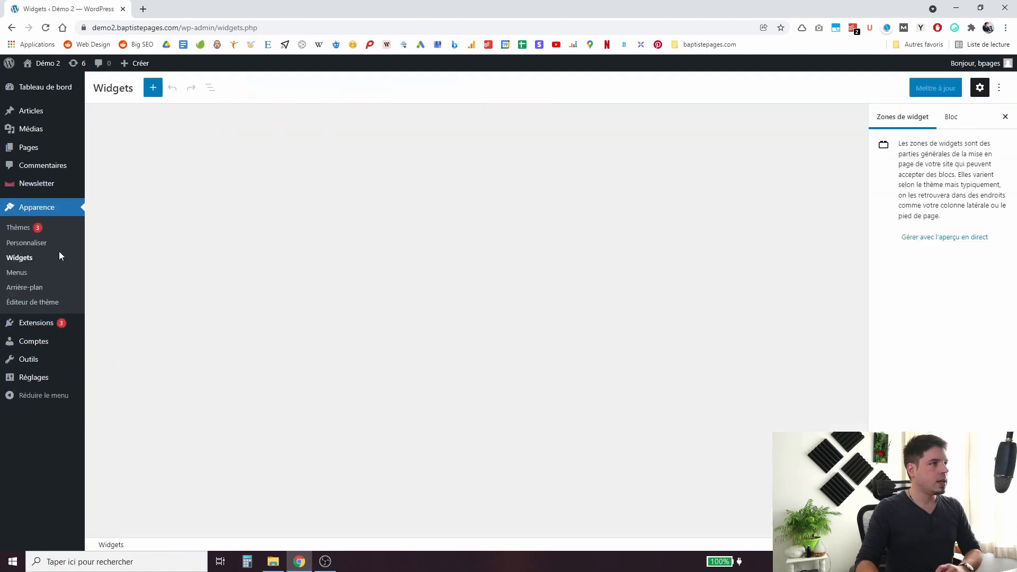
Remove list 1 from the footer form's Lists IDs and save the widgets.
{"action": "left_click", "coordinate": [628, 221]}
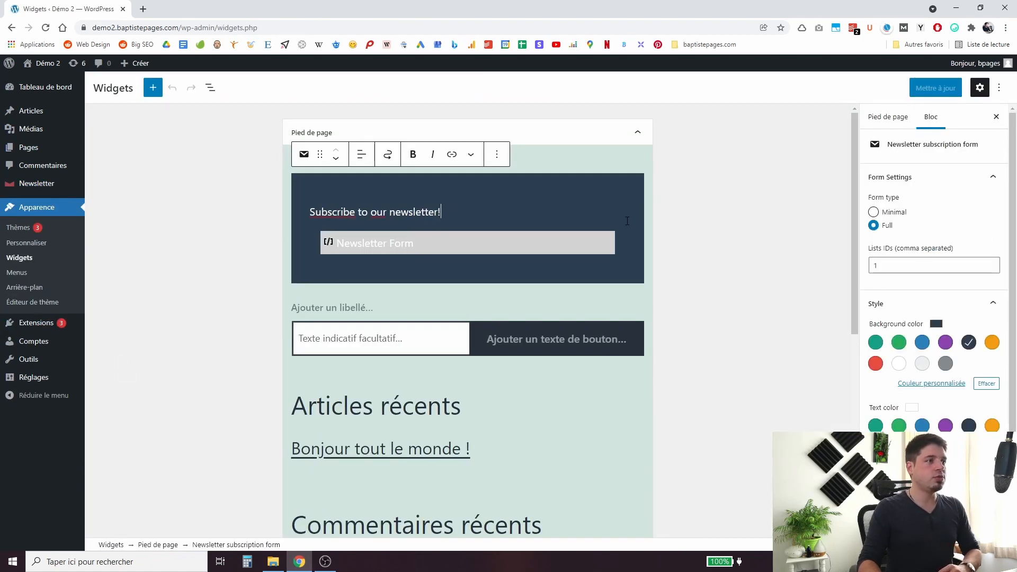
{"action": "left_click", "coordinate": [922, 260]}
{"action": "key", "text": "BackSpace"}
{"action": "left_click", "coordinate": [936, 88]}
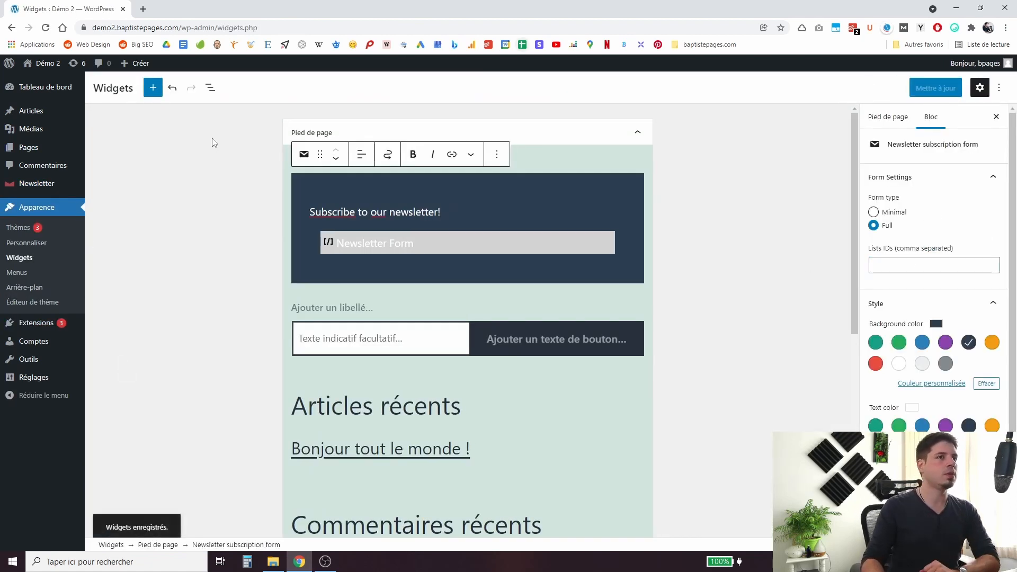
Check the updated live site, then go to Newsletter > Newsletters.
{"action": "left_click", "coordinate": [50, 78]}
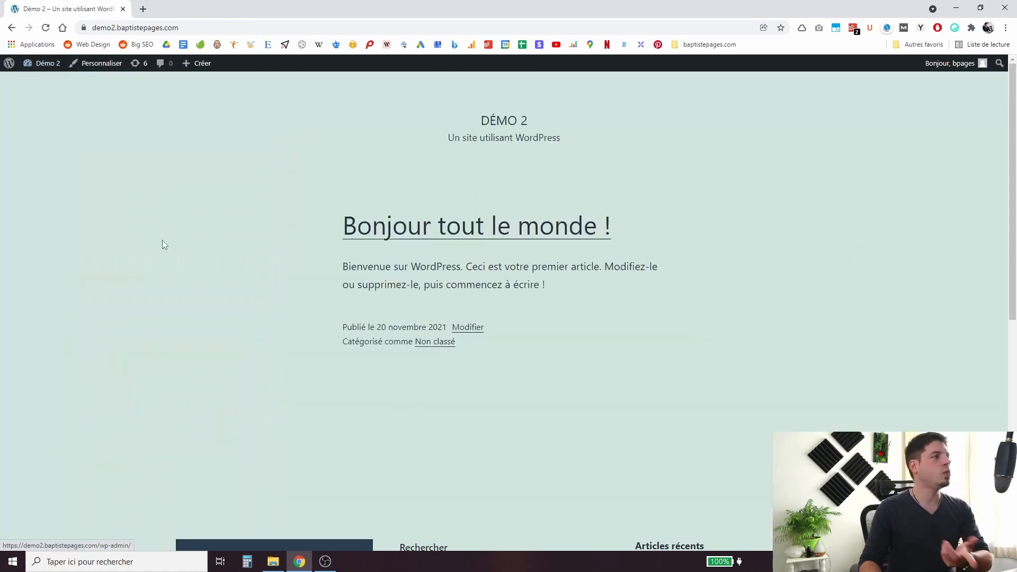
{"action": "scroll", "coordinate": [162, 244], "scroll_direction": "down", "scroll_amount": 7}
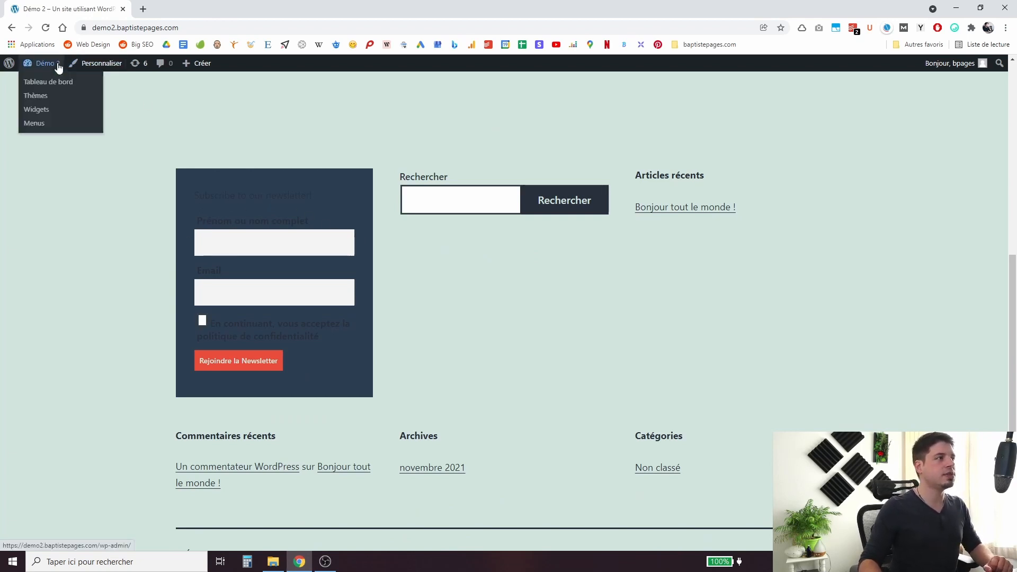
{"action": "left_click", "coordinate": [47, 77]}
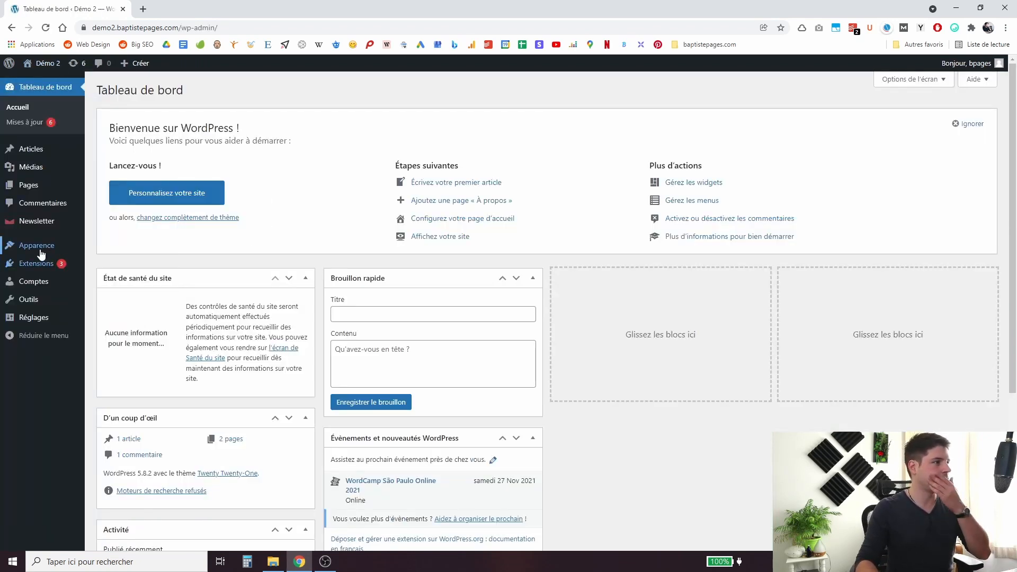
{"action": "mouse_move", "coordinate": [47, 228]}
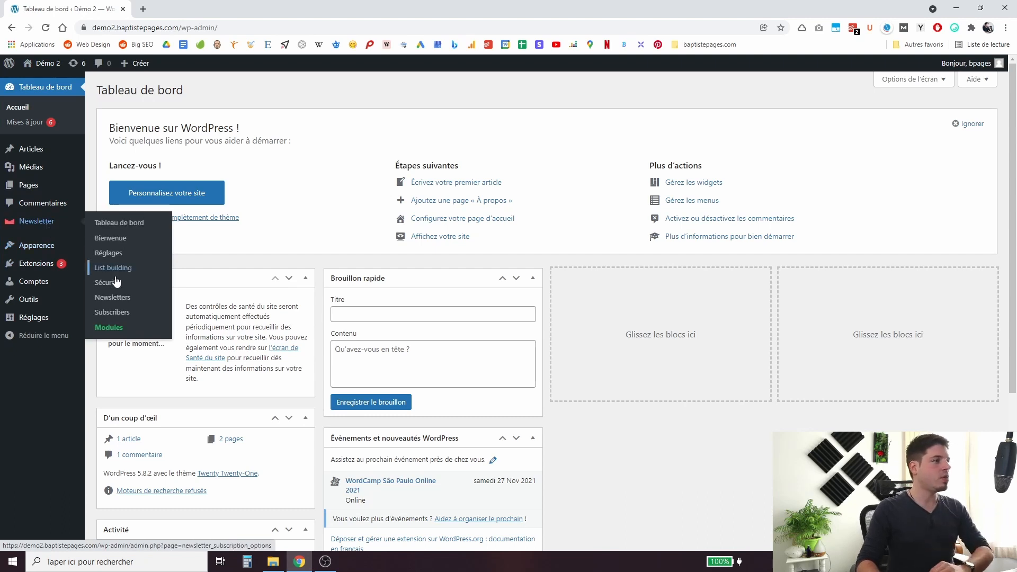
{"action": "left_click", "coordinate": [109, 298]}
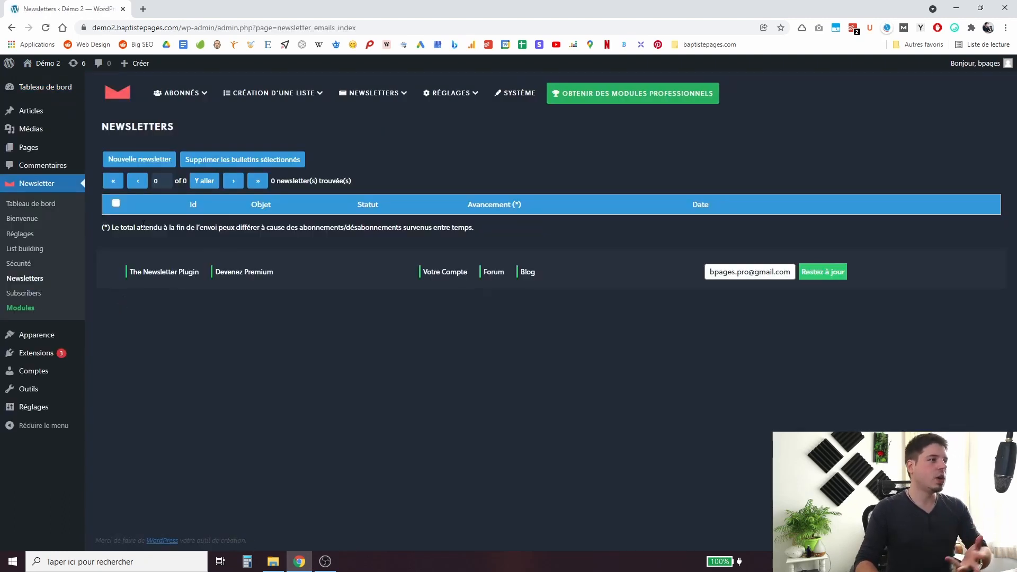
On the Listes page, make list 2 'Bons plans' public and shown unchecked on the form.
{"action": "mouse_move", "coordinate": [254, 94]}
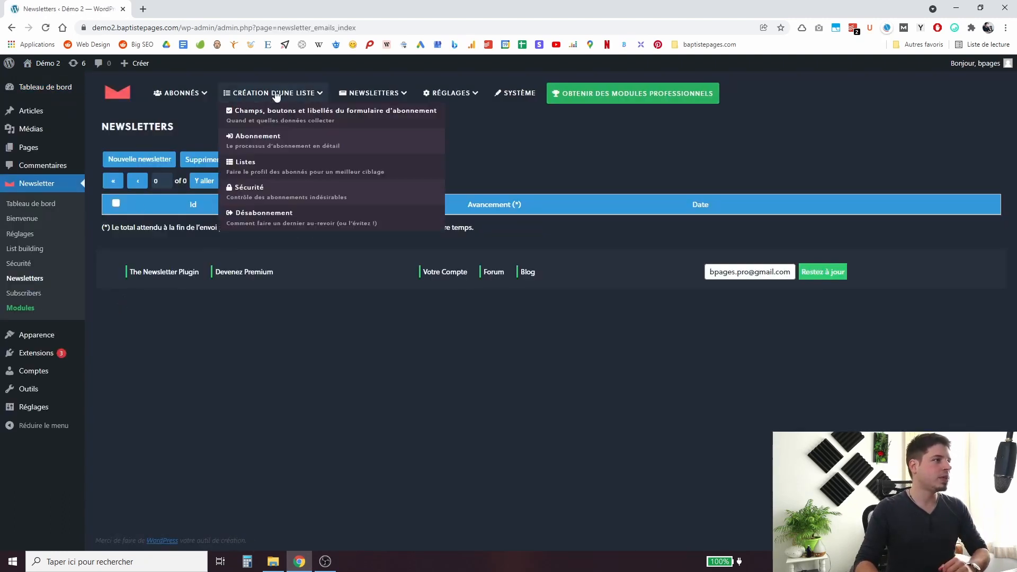
{"action": "left_click", "coordinate": [265, 161]}
{"action": "left_click", "coordinate": [210, 229]}
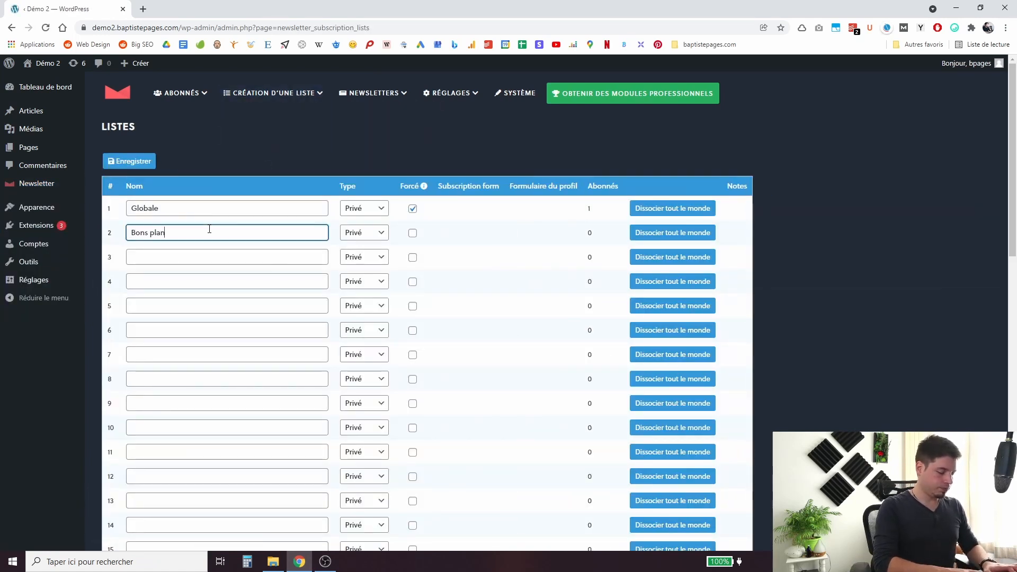
{"action": "left_click", "coordinate": [364, 233]}
{"action": "left_click", "coordinate": [355, 257]}
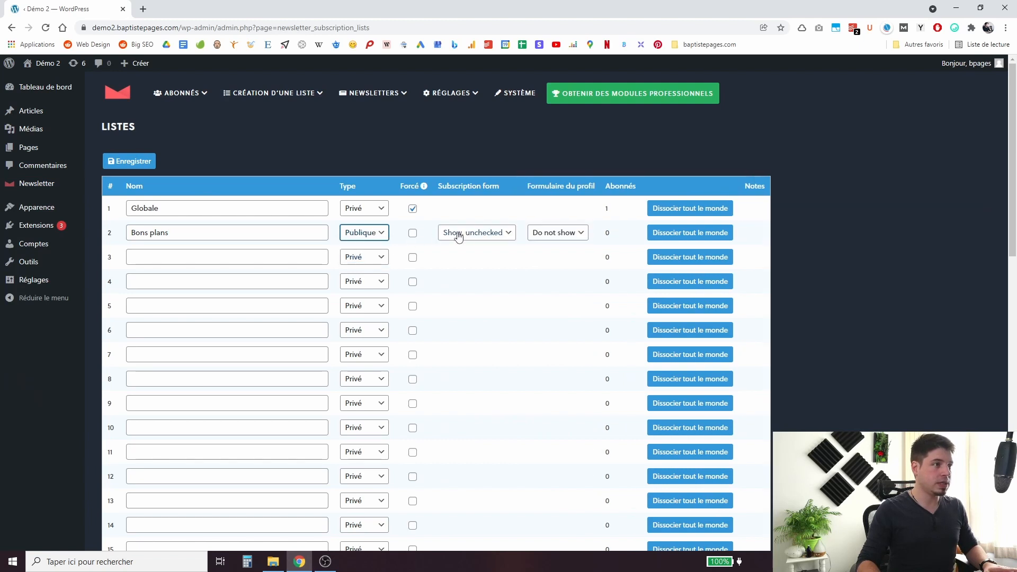
{"action": "left_click", "coordinate": [456, 233]}
{"action": "left_click", "coordinate": [474, 260]}
Make list 3 'Astuces' public and shown unchecked, then save the lists.
{"action": "left_click", "coordinate": [292, 250]}
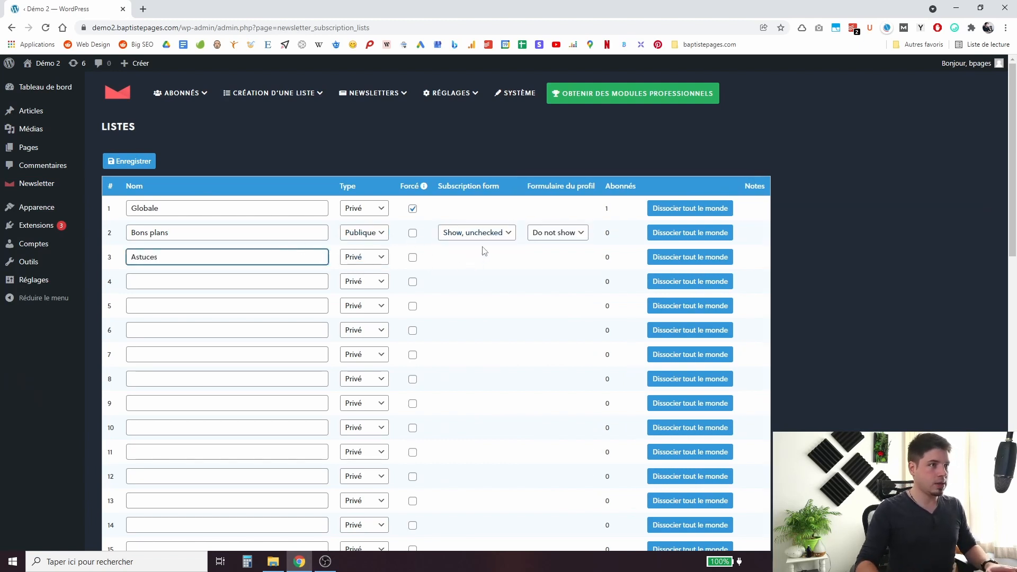
{"action": "left_click", "coordinate": [377, 257]}
{"action": "left_click", "coordinate": [361, 282]}
{"action": "left_click", "coordinate": [474, 258]}
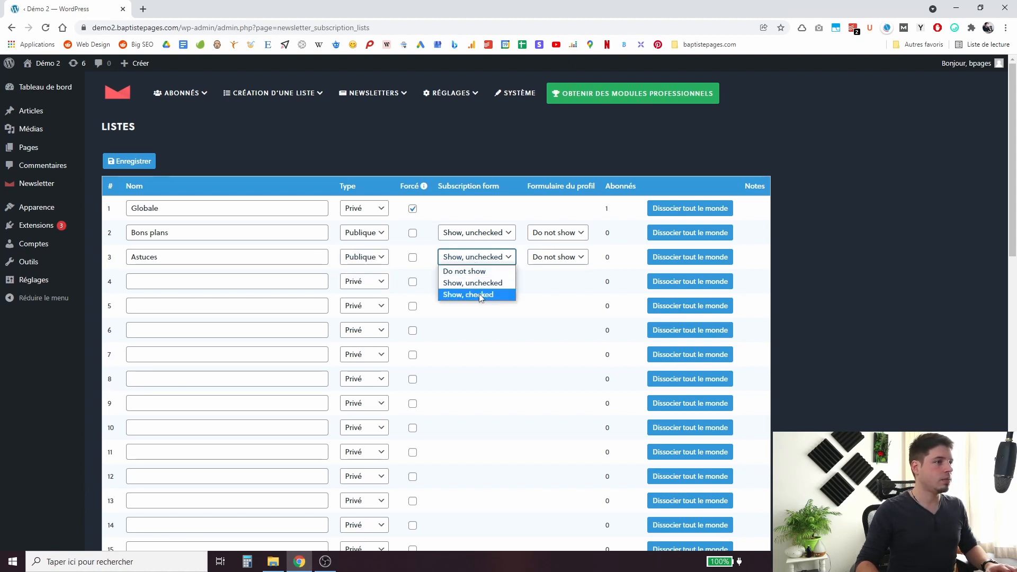
{"action": "left_click", "coordinate": [478, 284]}
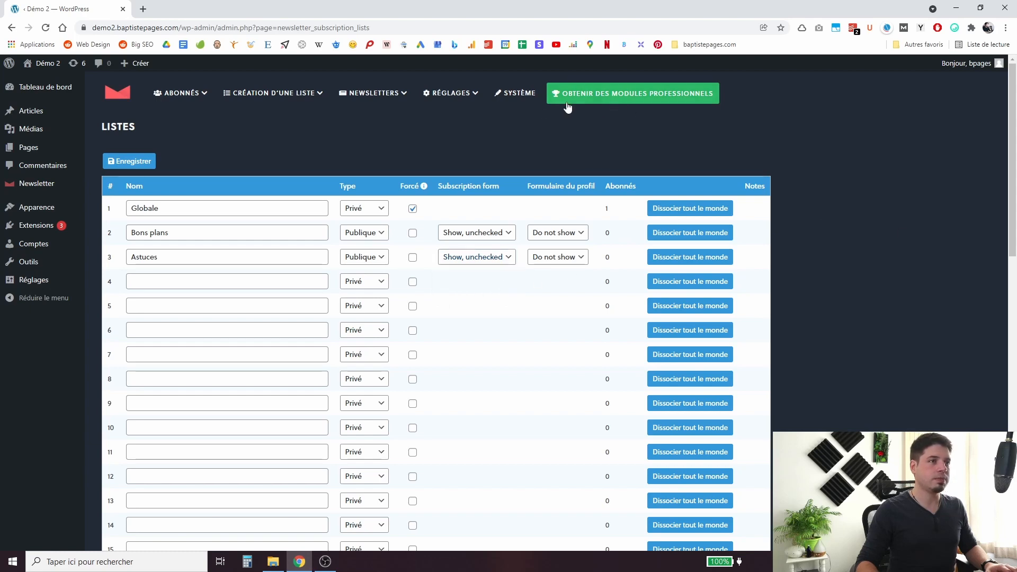
{"action": "scroll", "coordinate": [166, 170], "scroll_direction": "down", "scroll_amount": 4}
{"action": "scroll", "coordinate": [154, 166], "scroll_direction": "up", "scroll_amount": 4}
{"action": "left_click", "coordinate": [142, 168]}
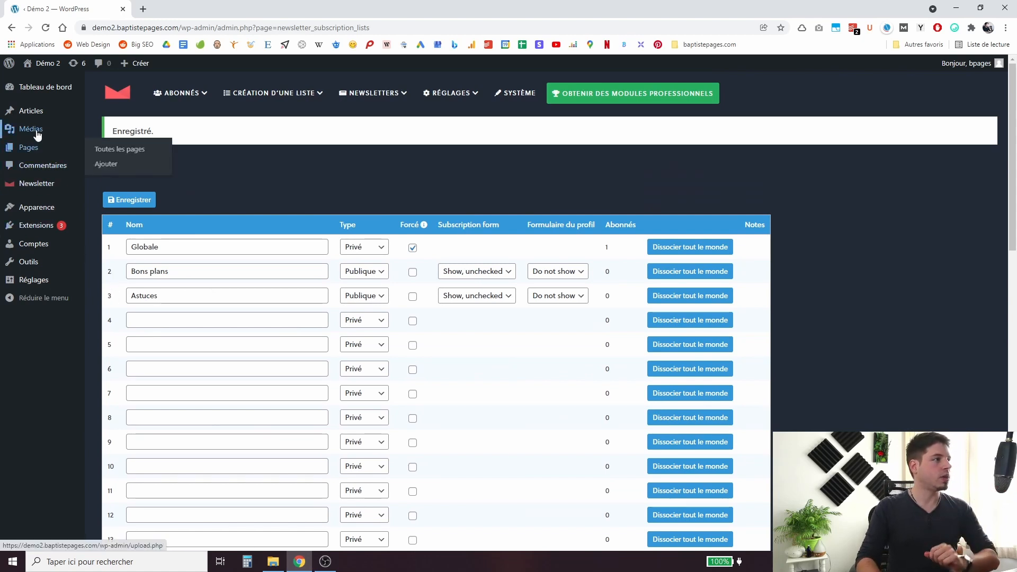
{"action": "mouse_move", "coordinate": [30, 208]}
{"action": "left_click", "coordinate": [108, 241]}
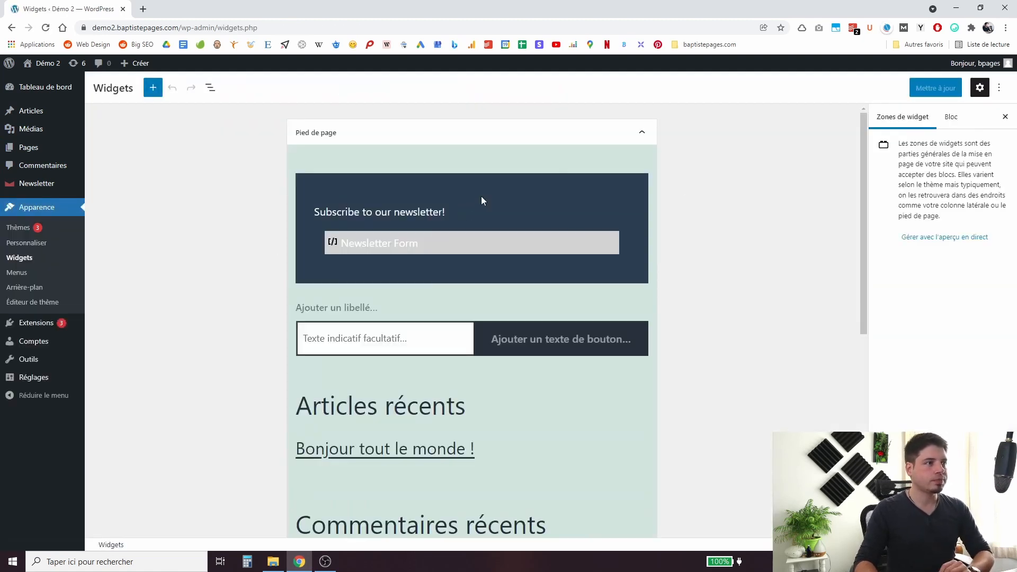
Set the footer form's Lists IDs to 2,3 and save the widgets.
{"action": "left_click", "coordinate": [481, 196]}
{"action": "left_click", "coordinate": [917, 266]}
{"action": "type", "text": "2,3"}
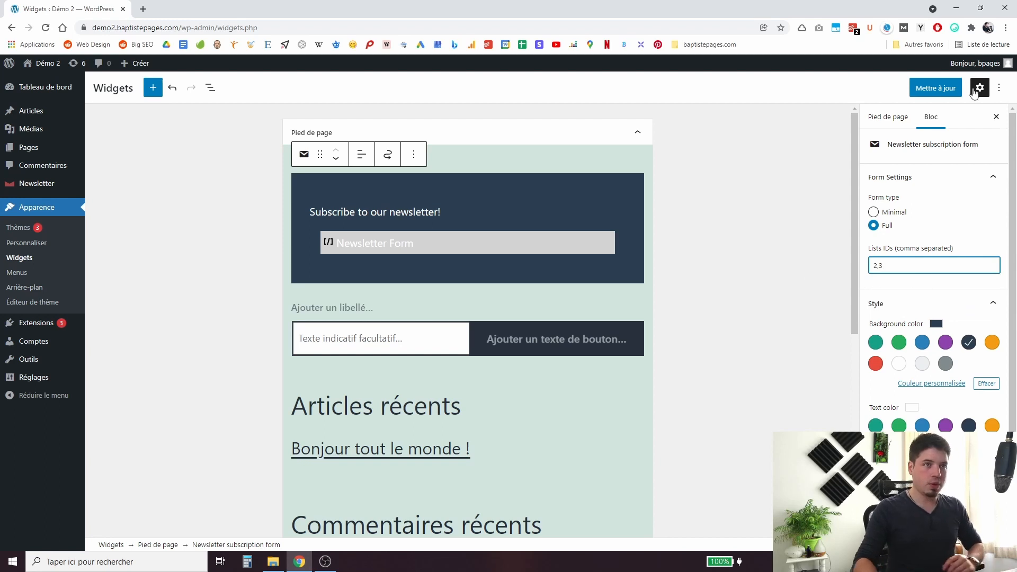
{"action": "left_click", "coordinate": [936, 88]}
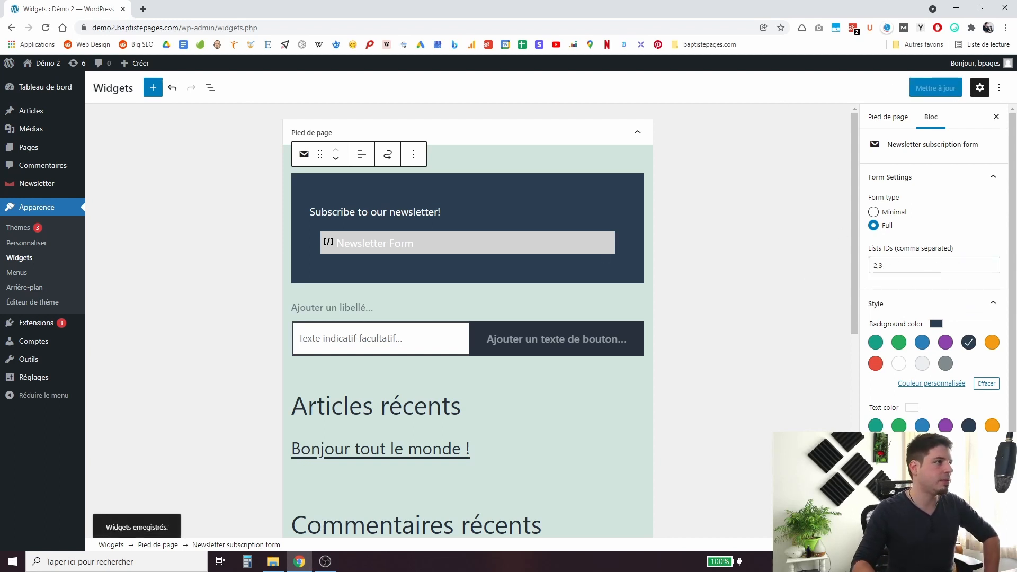
Review the live footer form's labels and tick the Astuces option.
{"action": "left_click", "coordinate": [46, 63]}
{"action": "scroll", "coordinate": [84, 277], "scroll_direction": "down", "scroll_amount": 10}
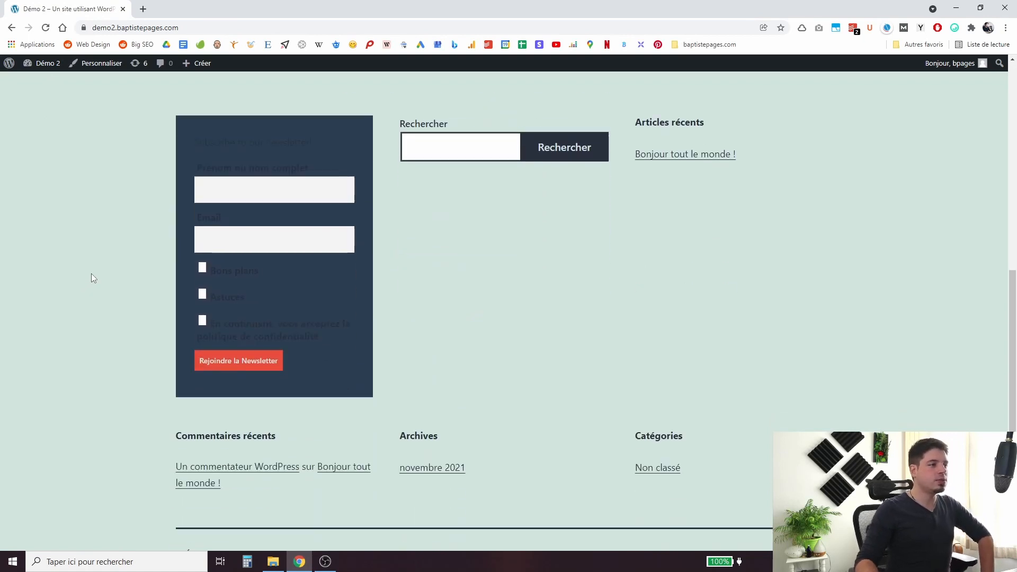
{"action": "scroll", "coordinate": [91, 273], "scroll_direction": "up", "scroll_amount": 1}
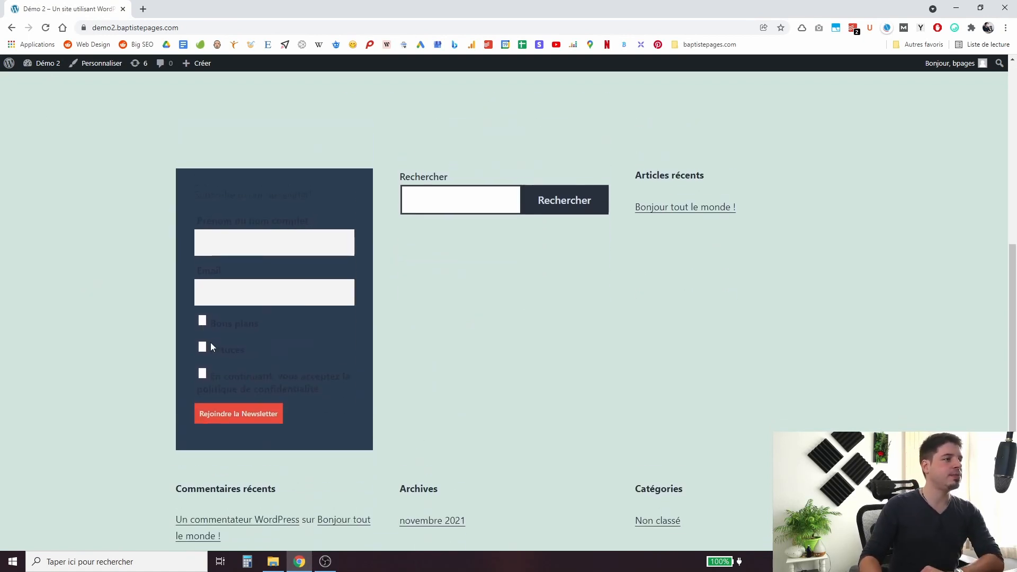
{"action": "double_click", "coordinate": [214, 222]}
{"action": "triple_click", "coordinate": [218, 221]}
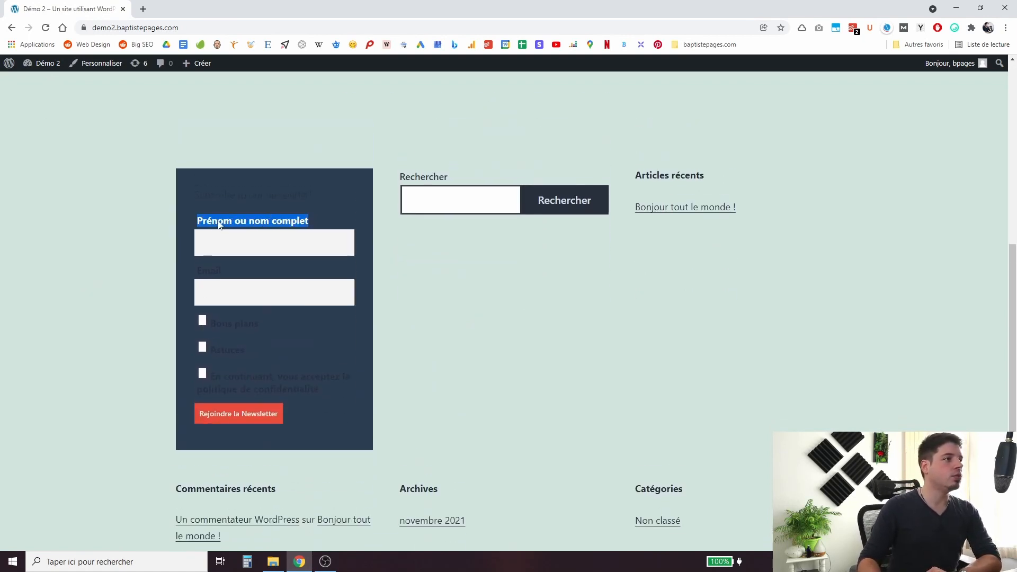
{"action": "left_click", "coordinate": [200, 271]}
{"action": "double_click", "coordinate": [200, 271]}
{"action": "left_click", "coordinate": [259, 322]}
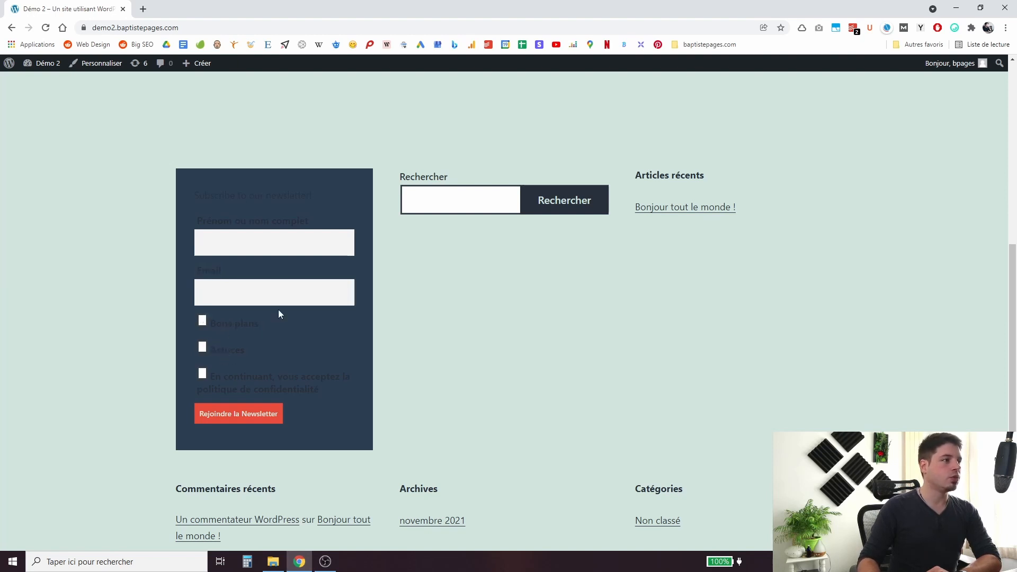
{"action": "left_click", "coordinate": [224, 345]}
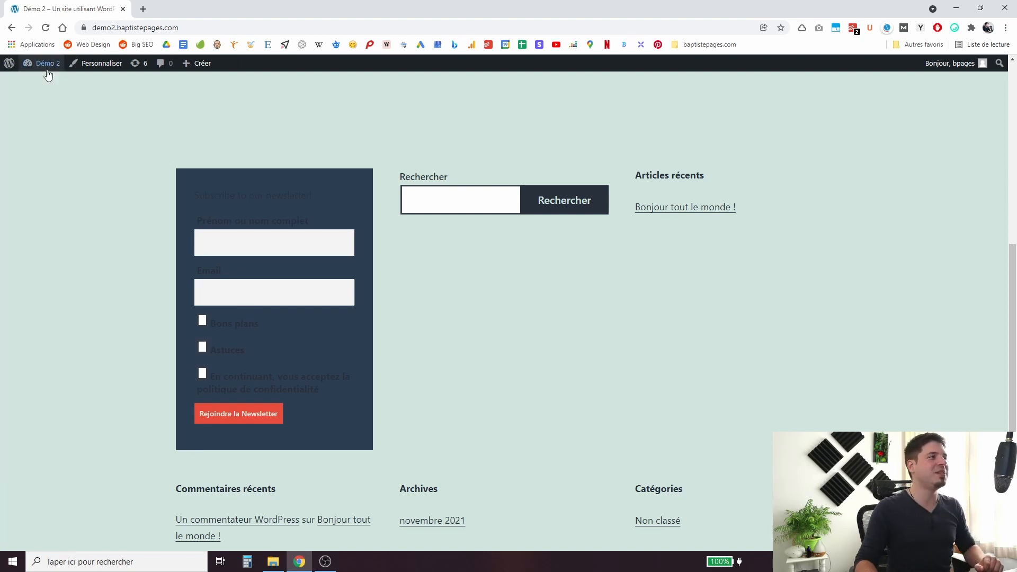
From Newsletter > Newsletters, create a new newsletter using the 'A big offer' template.
{"action": "mouse_move", "coordinate": [49, 69]}
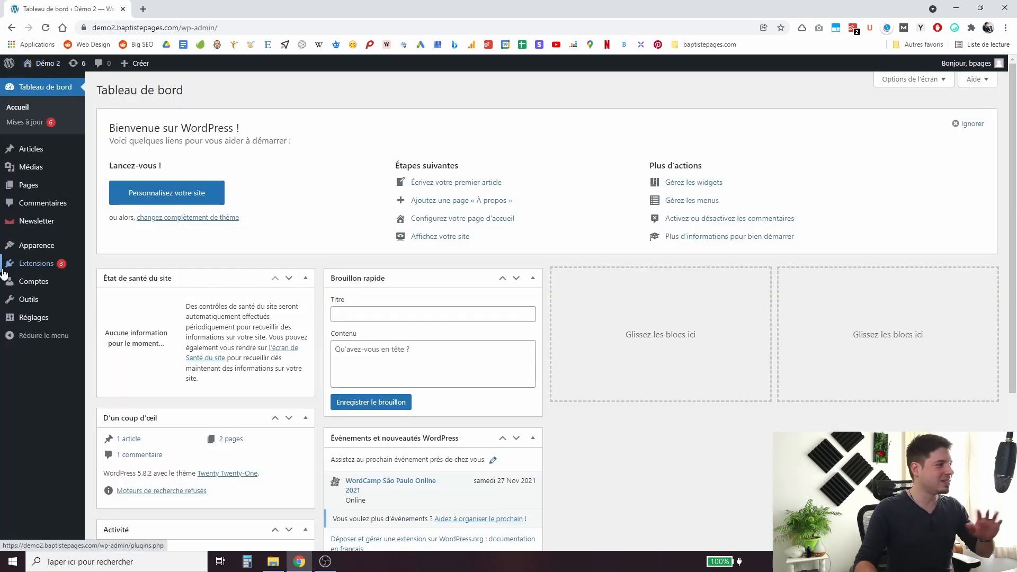
{"action": "mouse_move", "coordinate": [43, 272]}
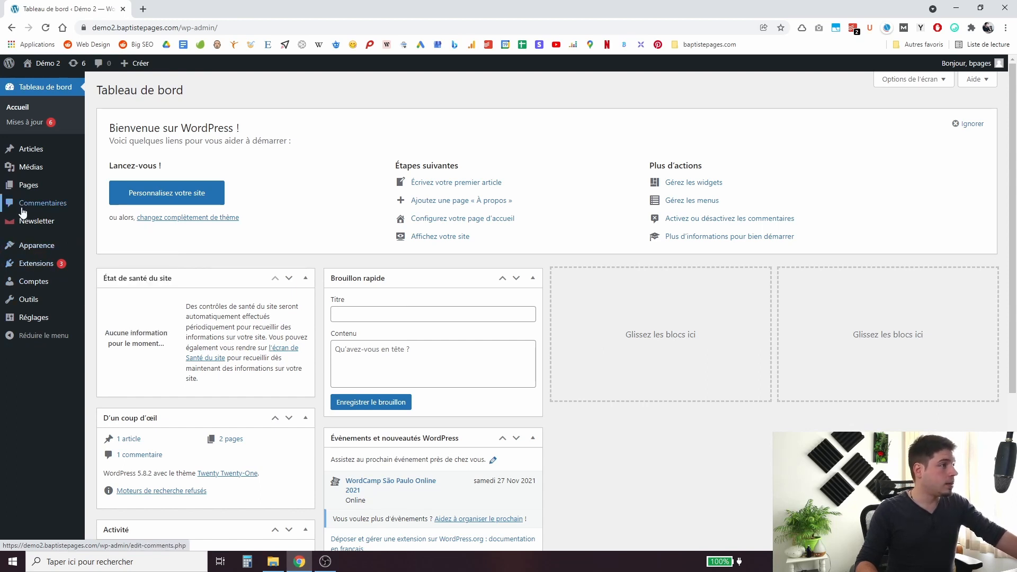
{"action": "mouse_move", "coordinate": [87, 227]}
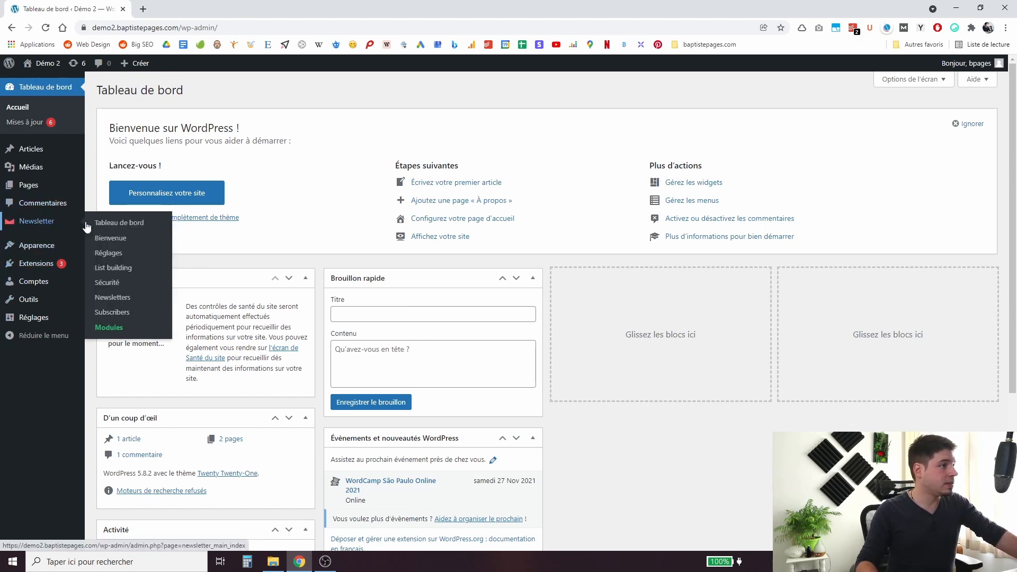
{"action": "left_click", "coordinate": [111, 298]}
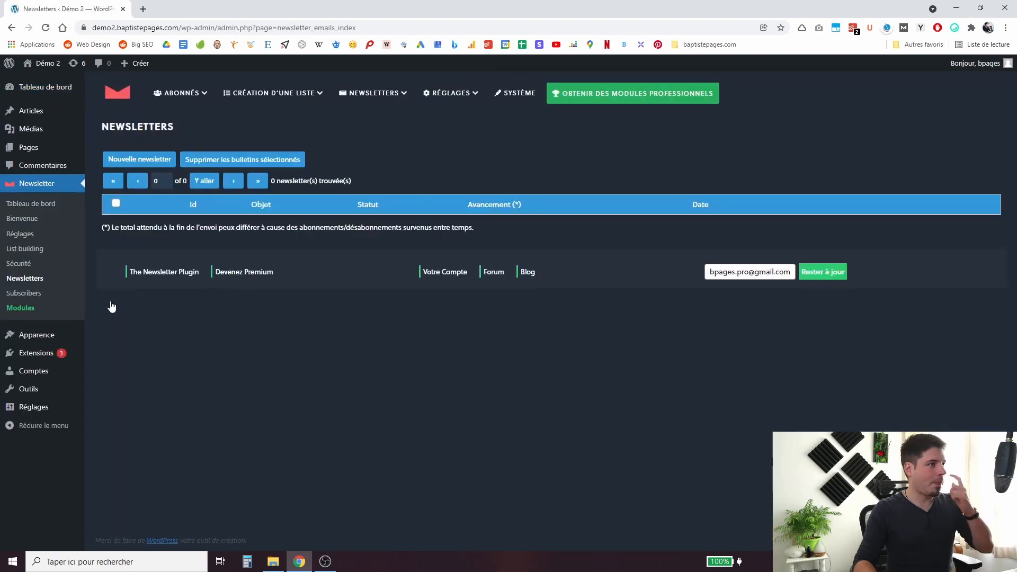
{"action": "mouse_move", "coordinate": [382, 96]}
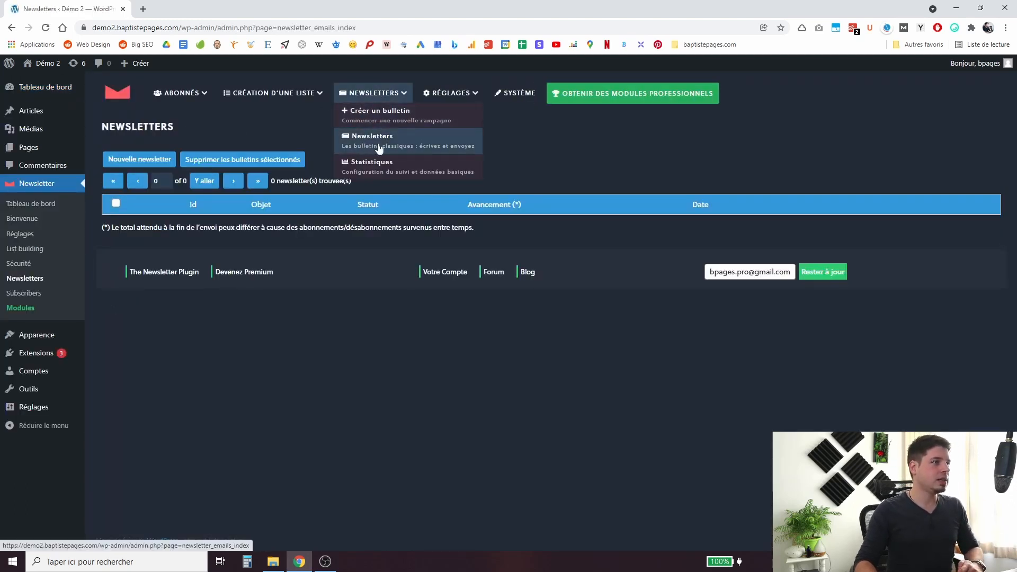
{"action": "left_click", "coordinate": [133, 161]}
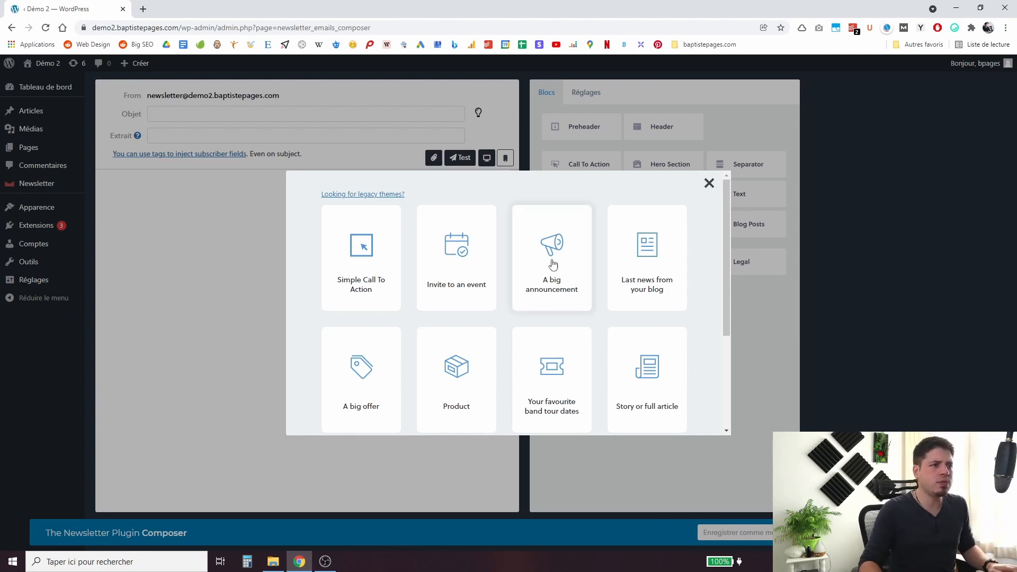
{"action": "scroll", "coordinate": [546, 296], "scroll_direction": "down", "scroll_amount": 3}
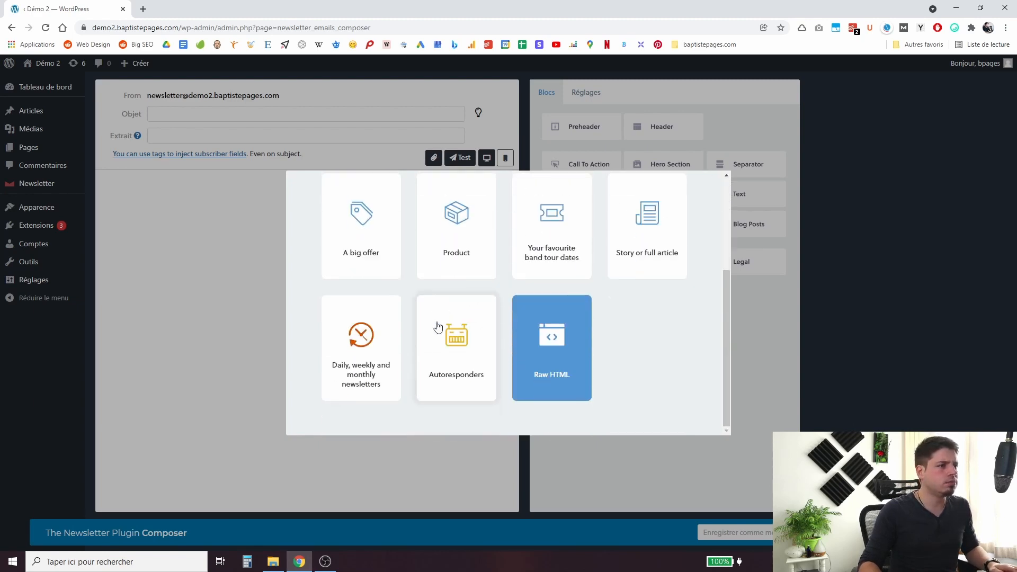
{"action": "scroll", "coordinate": [416, 331], "scroll_direction": "up", "scroll_amount": 3}
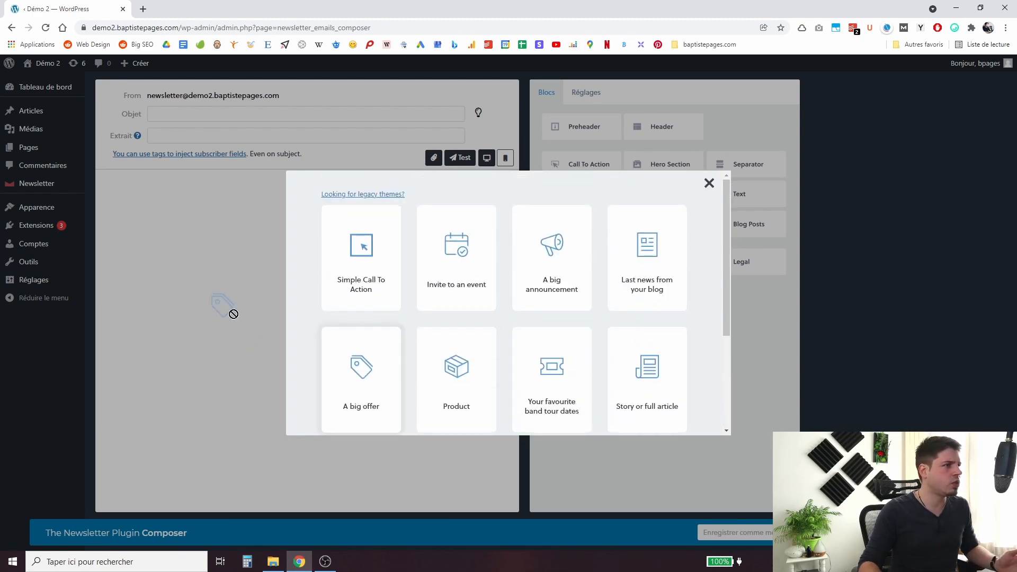
{"action": "left_click", "coordinate": [350, 388]}
Delete all five template sections, plus a trial preheader, leaving the email empty.
{"action": "scroll", "coordinate": [322, 368], "scroll_direction": "down", "scroll_amount": 4}
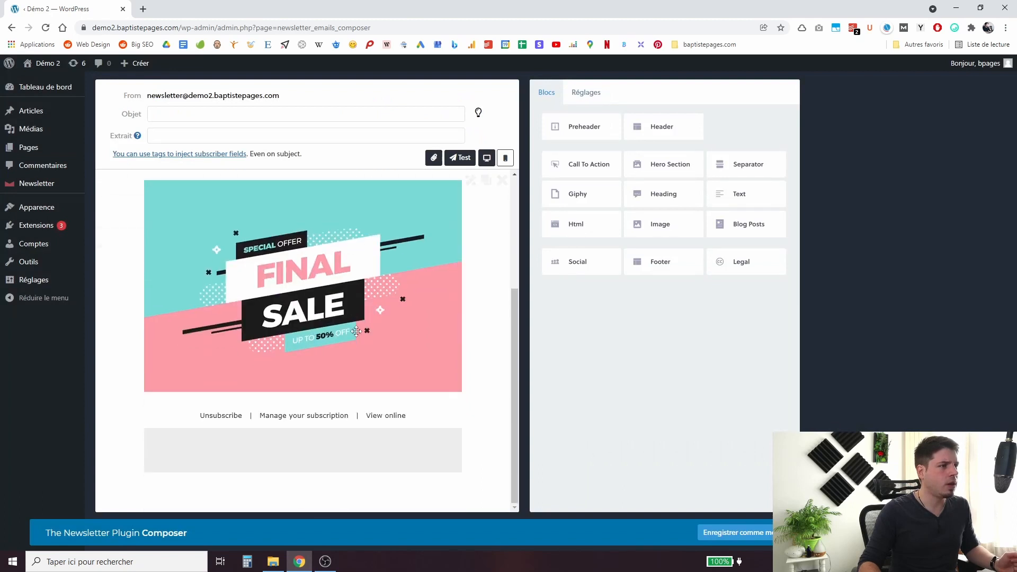
{"action": "scroll", "coordinate": [323, 369], "scroll_direction": "up", "scroll_amount": 3}
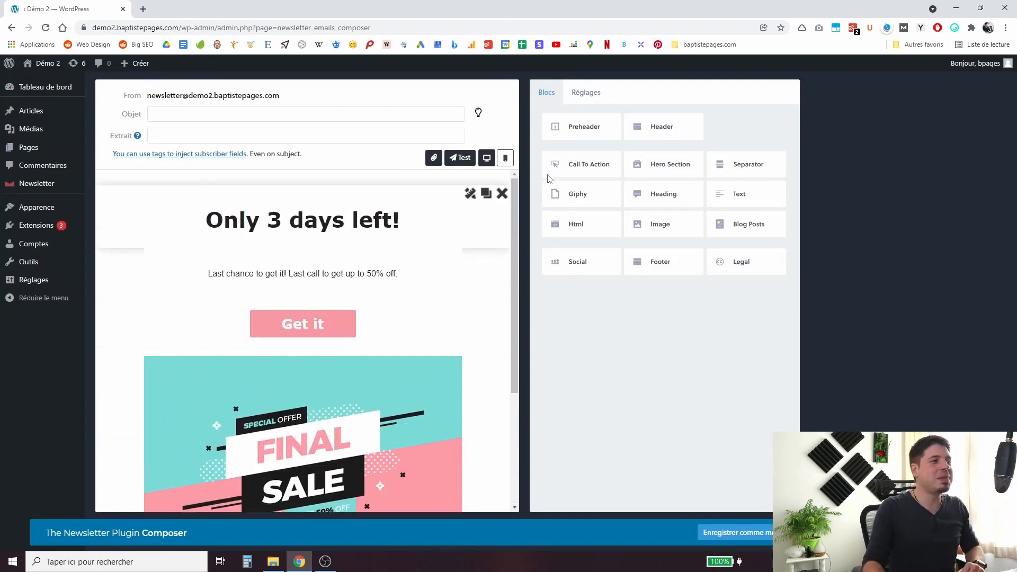
{"action": "left_click", "coordinate": [501, 194]}
{"action": "left_click", "coordinate": [502, 194]}
{"action": "left_click", "coordinate": [501, 199]}
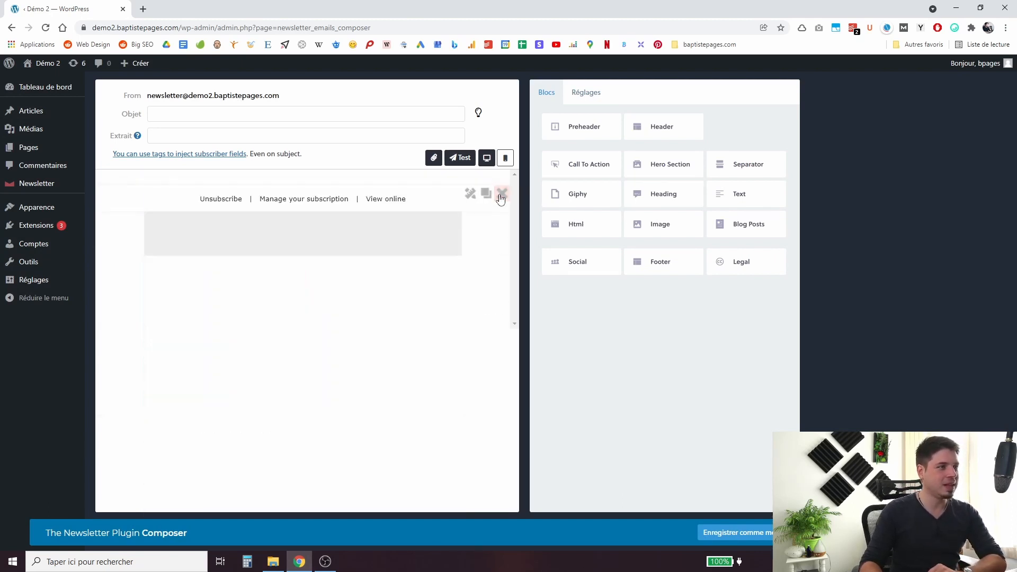
{"action": "left_click", "coordinate": [501, 198]}
{"action": "left_click", "coordinate": [500, 199]}
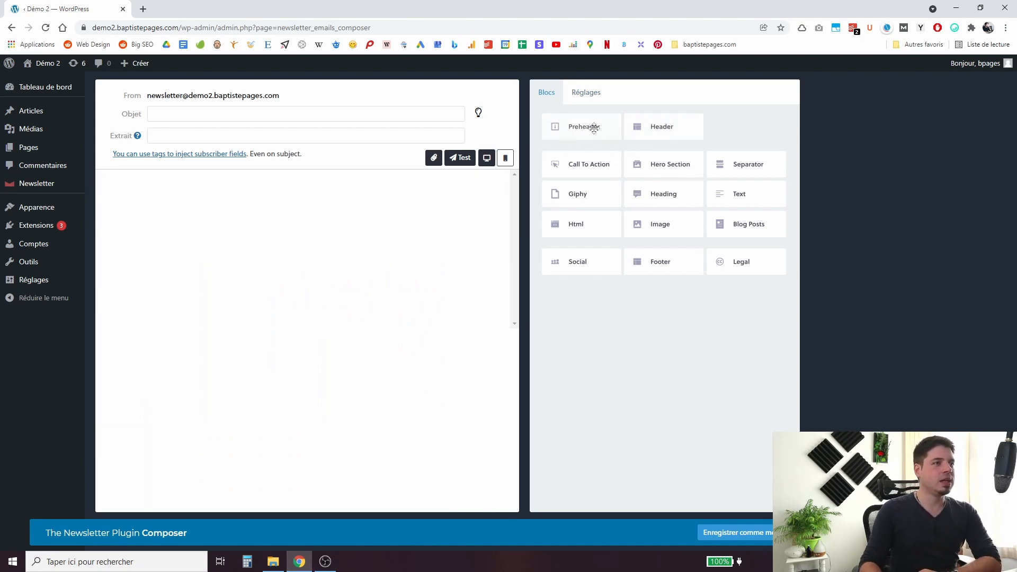
{"action": "left_click_drag", "start_coordinate": [603, 130], "coordinate": [383, 233]}
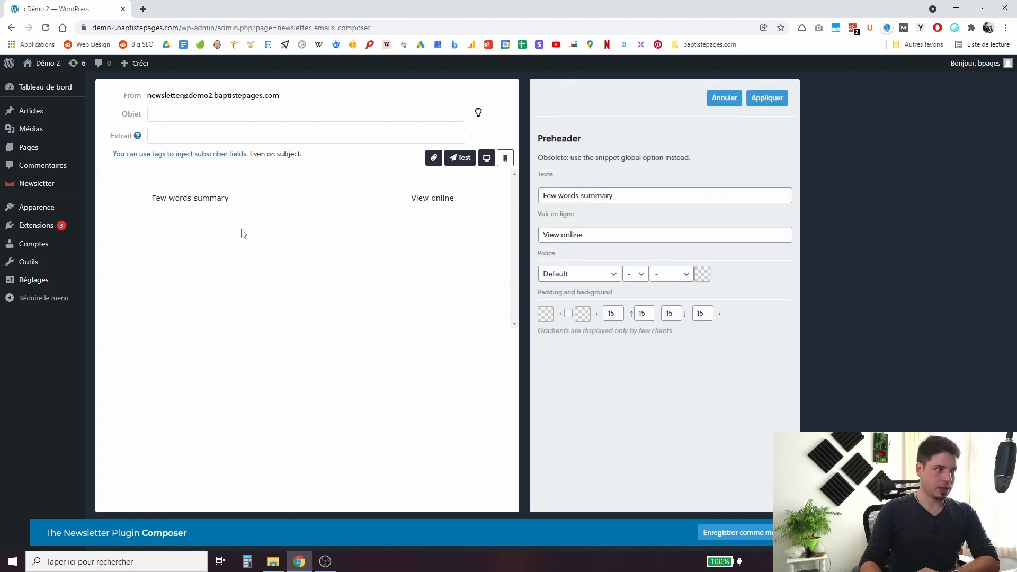
{"action": "mouse_move", "coordinate": [194, 204]}
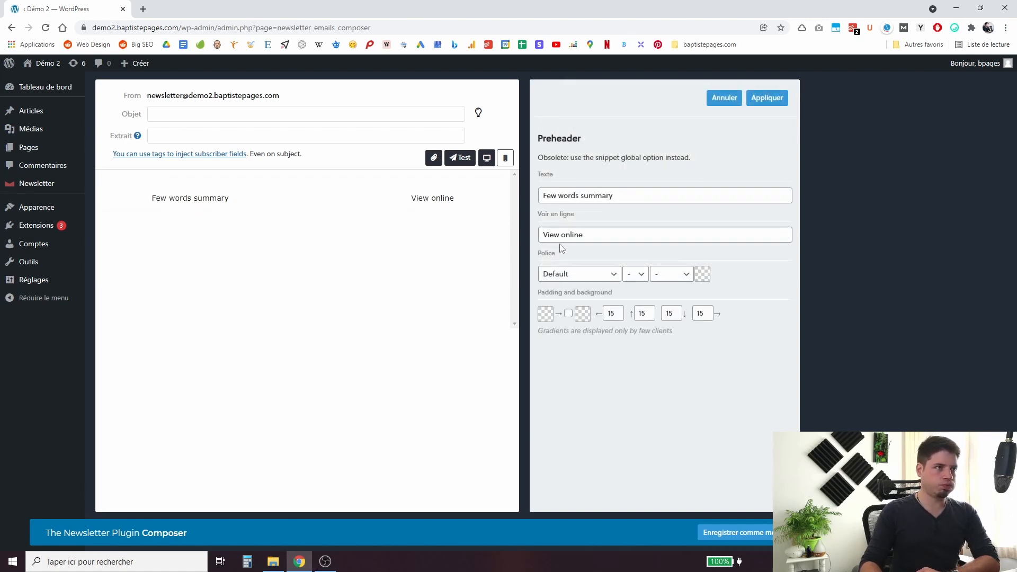
{"action": "left_click", "coordinate": [731, 100]}
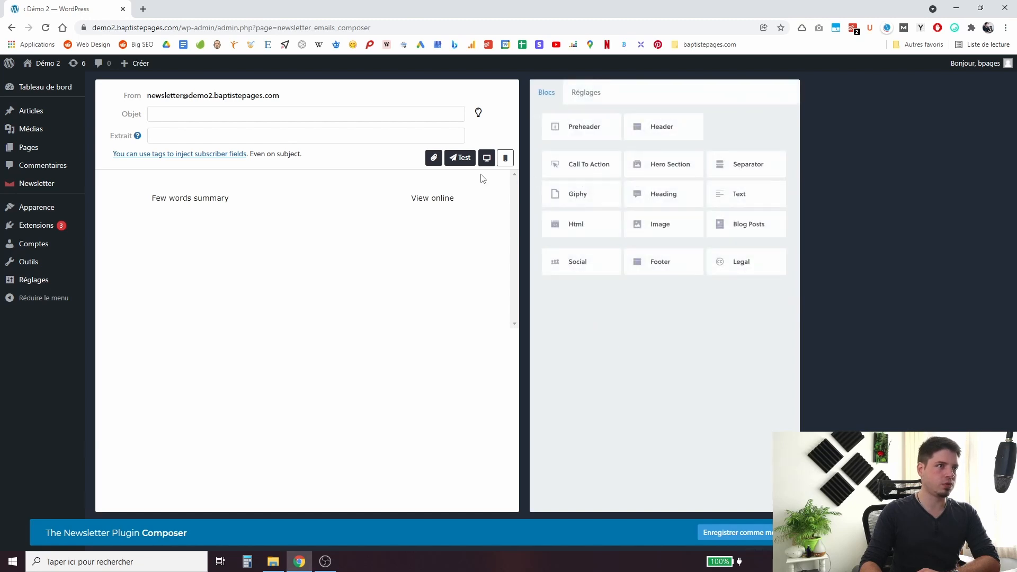
{"action": "left_click", "coordinate": [502, 193]}
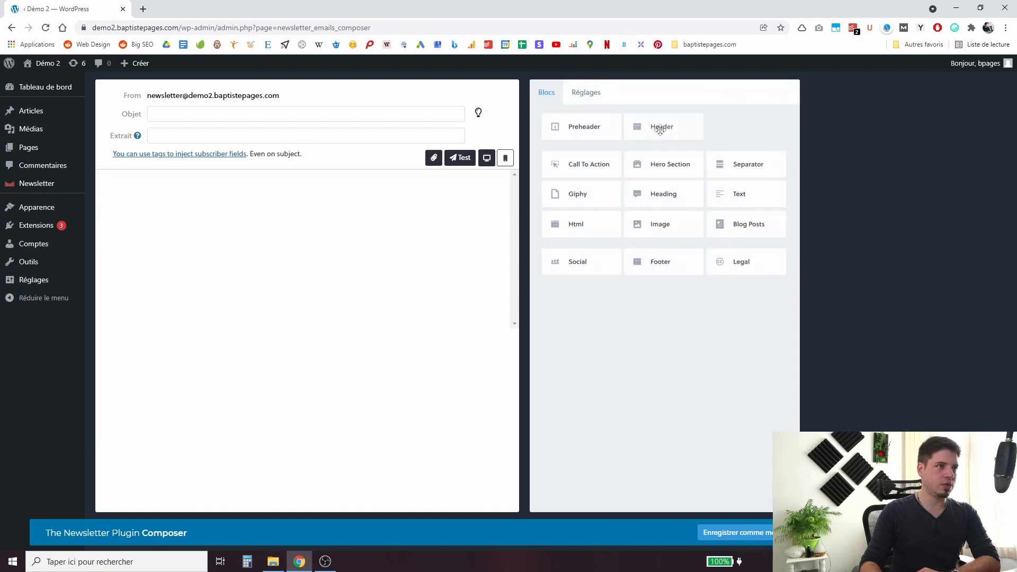
Add a Header block with 'Title and motto' layout and apply it.
{"action": "left_click_drag", "start_coordinate": [660, 130], "coordinate": [336, 238]}
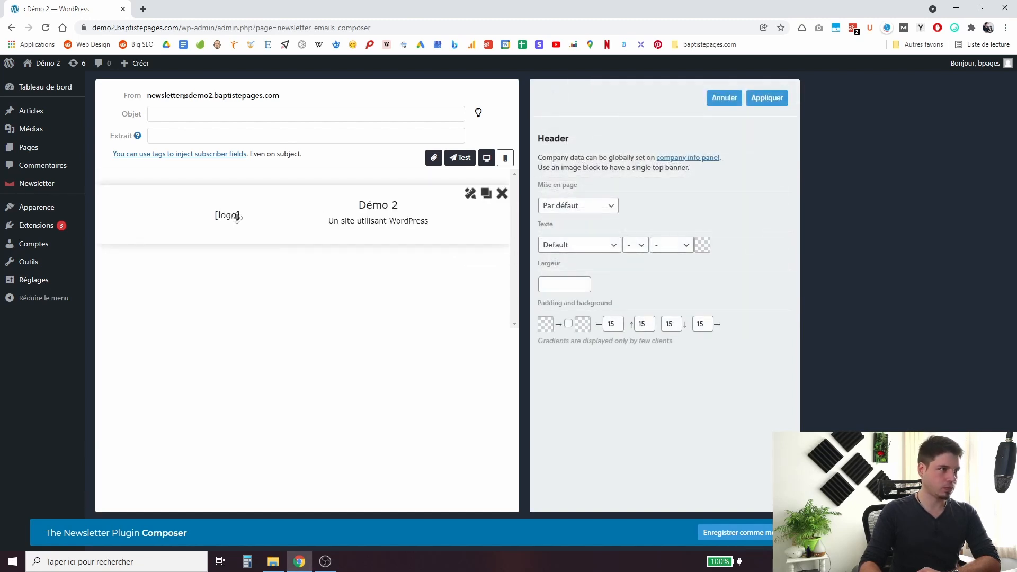
{"action": "left_click_drag", "start_coordinate": [241, 218], "coordinate": [237, 218]}
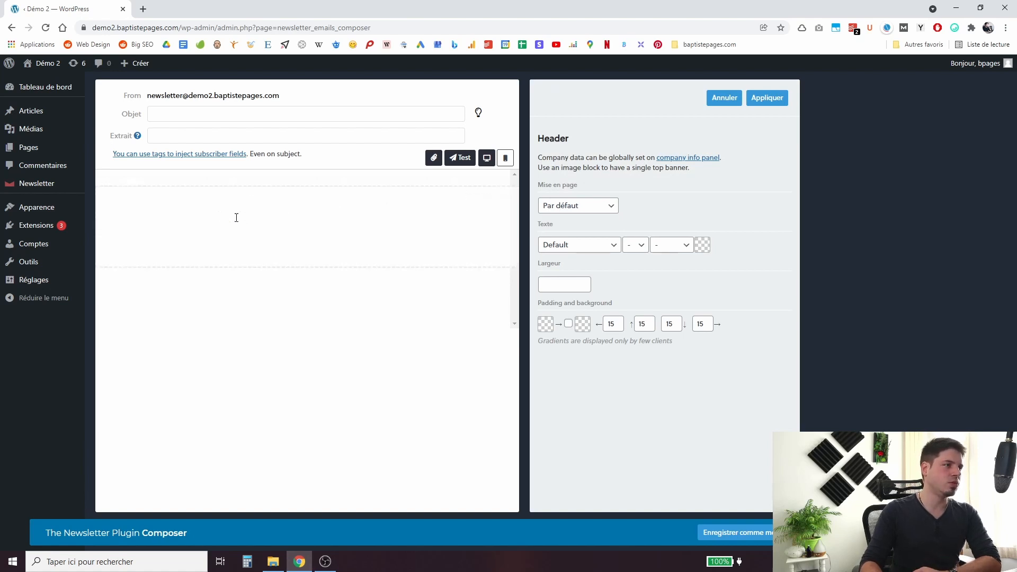
{"action": "left_click", "coordinate": [578, 209]}
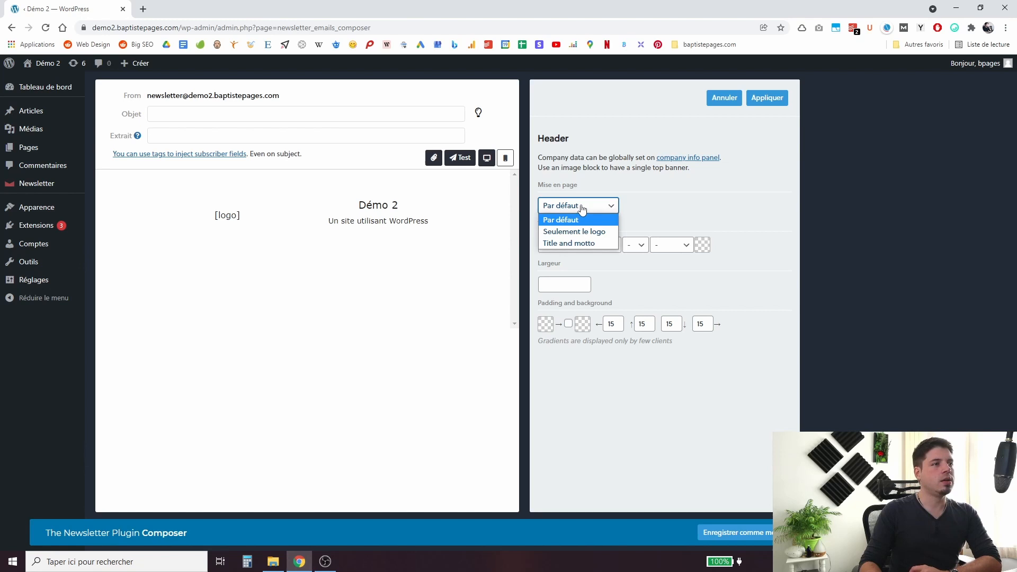
{"action": "left_click", "coordinate": [580, 241]}
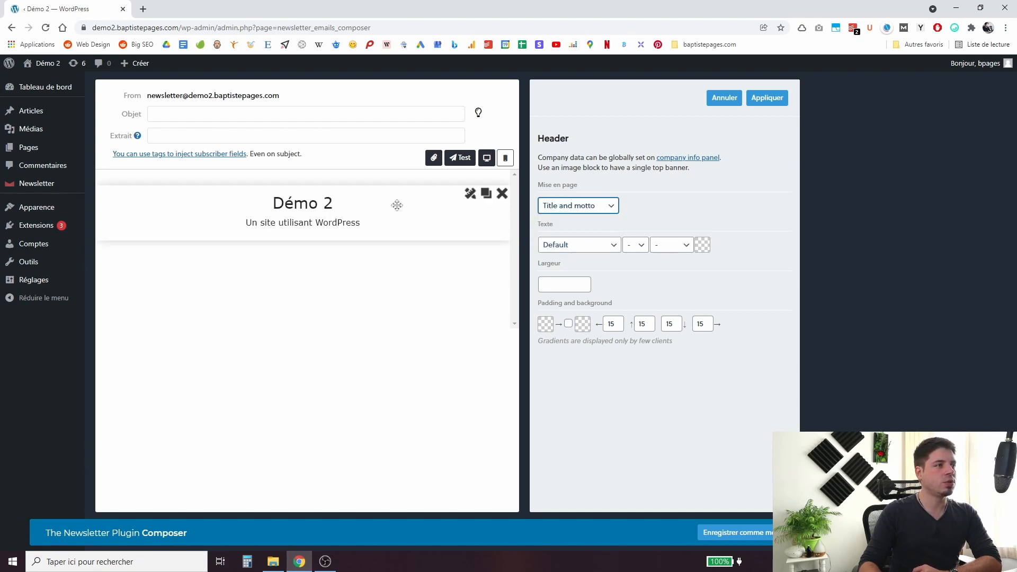
{"action": "left_click", "coordinate": [295, 209]}
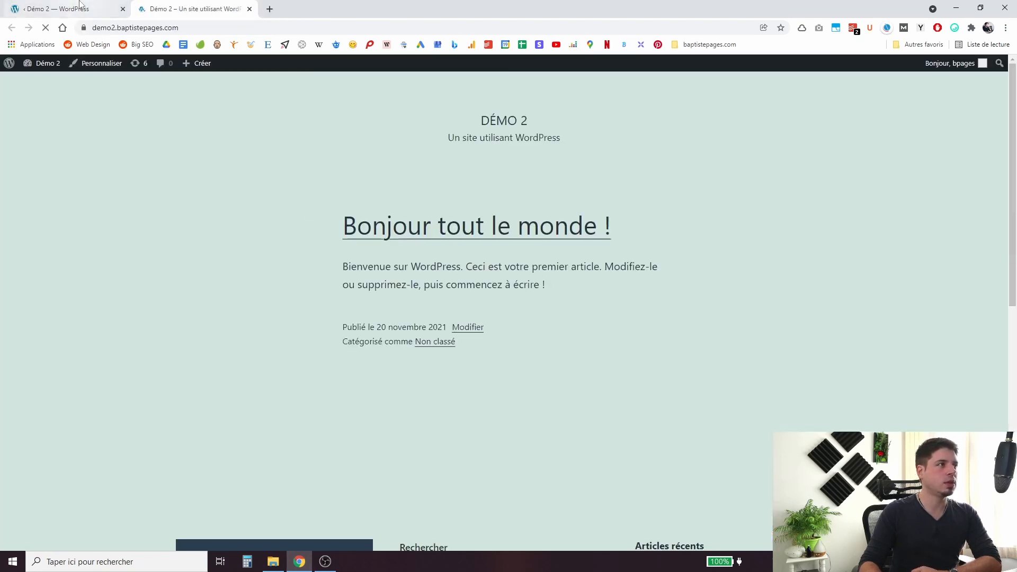
{"action": "left_click", "coordinate": [69, 9]}
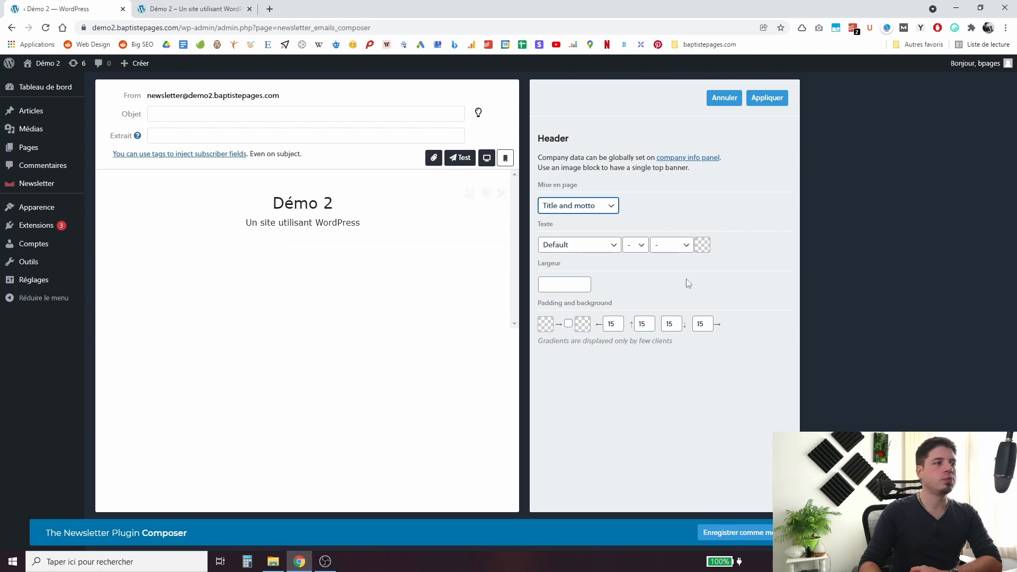
{"action": "left_click", "coordinate": [750, 96]}
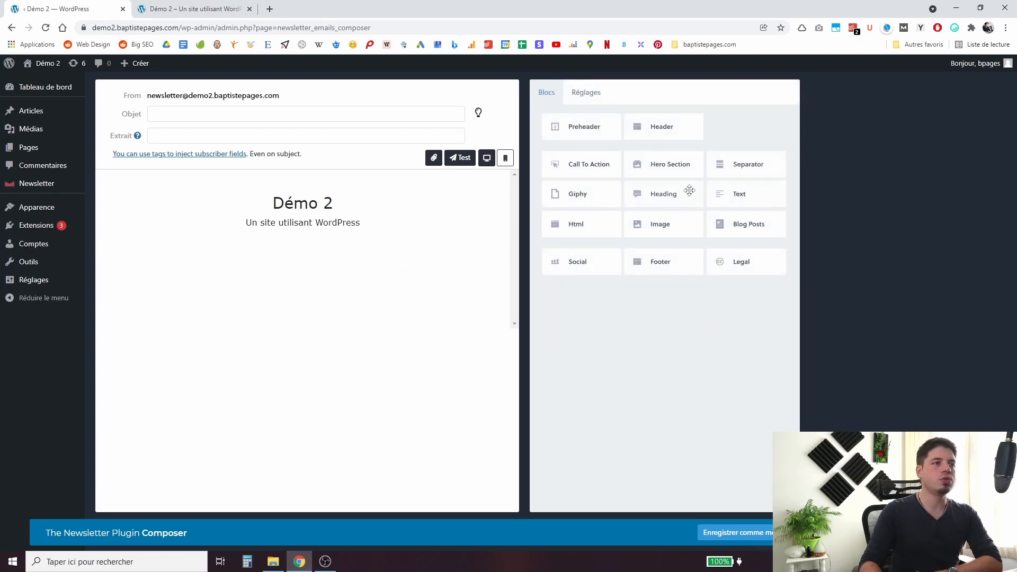
Place Text, Call To Action ('Profiter de l'offre') and Footer blocks below the header.
{"action": "left_click_drag", "start_coordinate": [727, 200], "coordinate": [270, 268]}
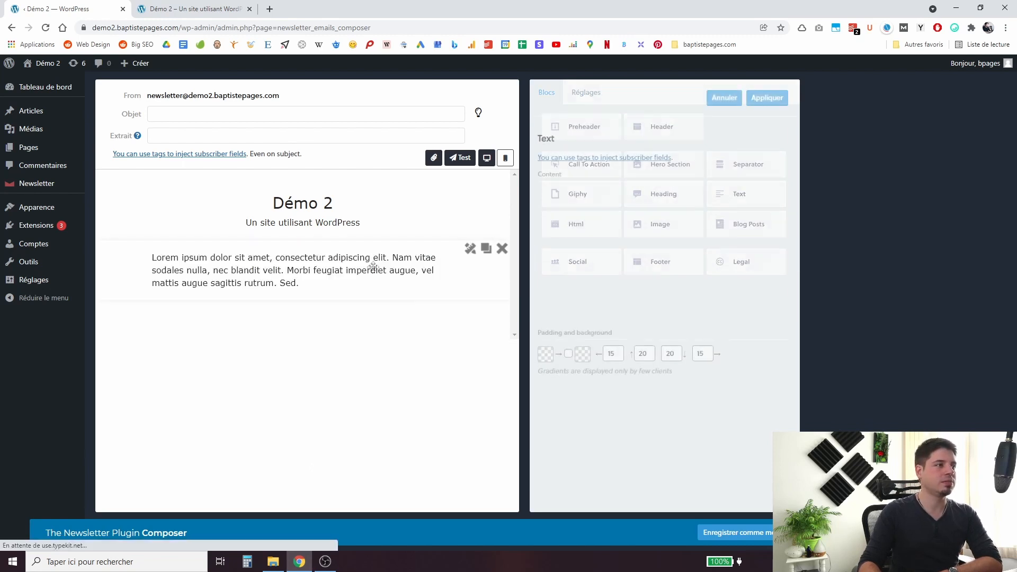
{"action": "left_click", "coordinate": [767, 98]}
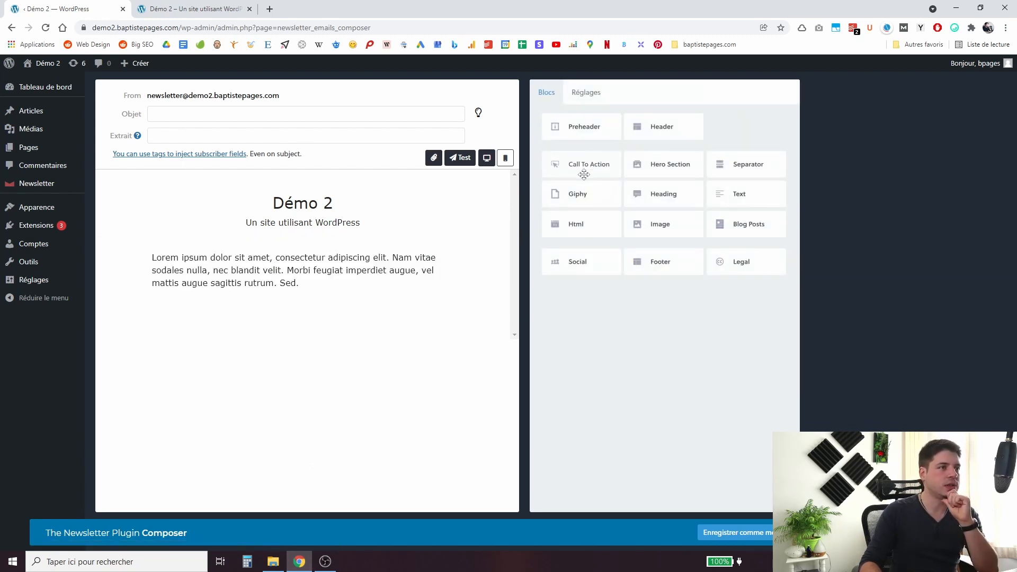
{"action": "left_click_drag", "start_coordinate": [584, 175], "coordinate": [305, 318]}
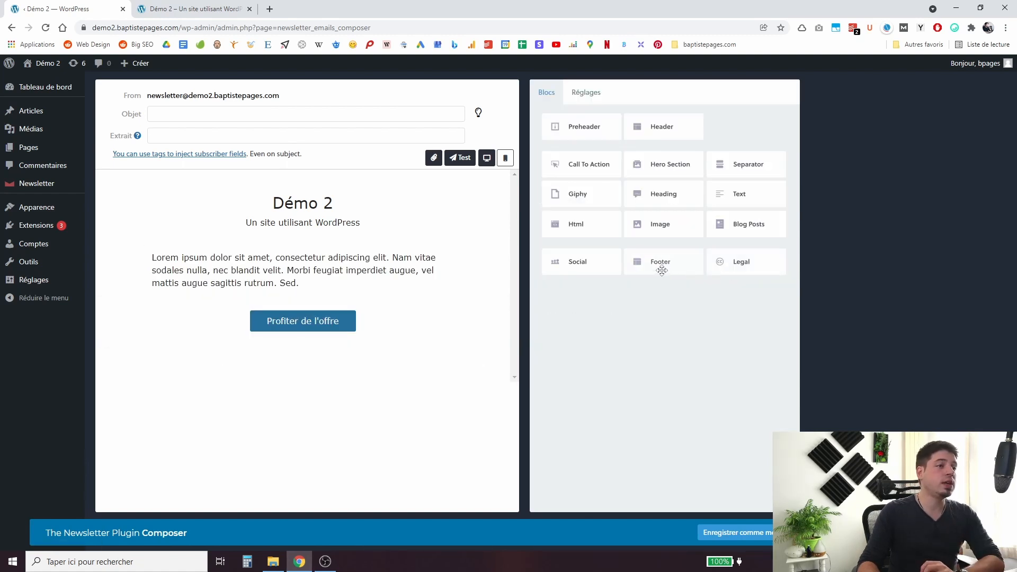
{"action": "left_click_drag", "start_coordinate": [663, 262], "coordinate": [334, 361]}
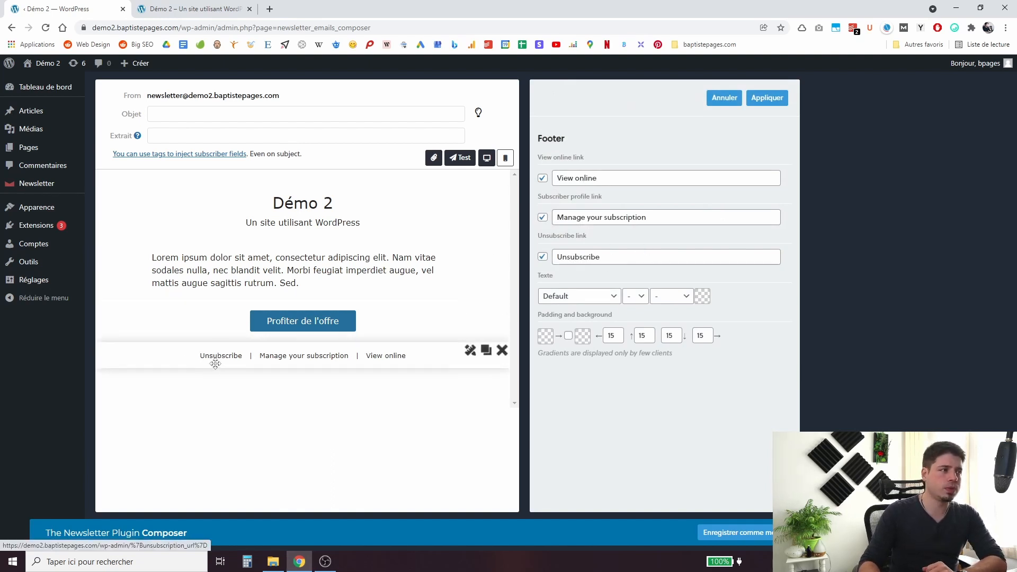
Replace the unsubscribe and subscription-management footer link labels with French wording.
{"action": "double_click", "coordinate": [582, 258]}
{"action": "type", "text": "Se dési"}
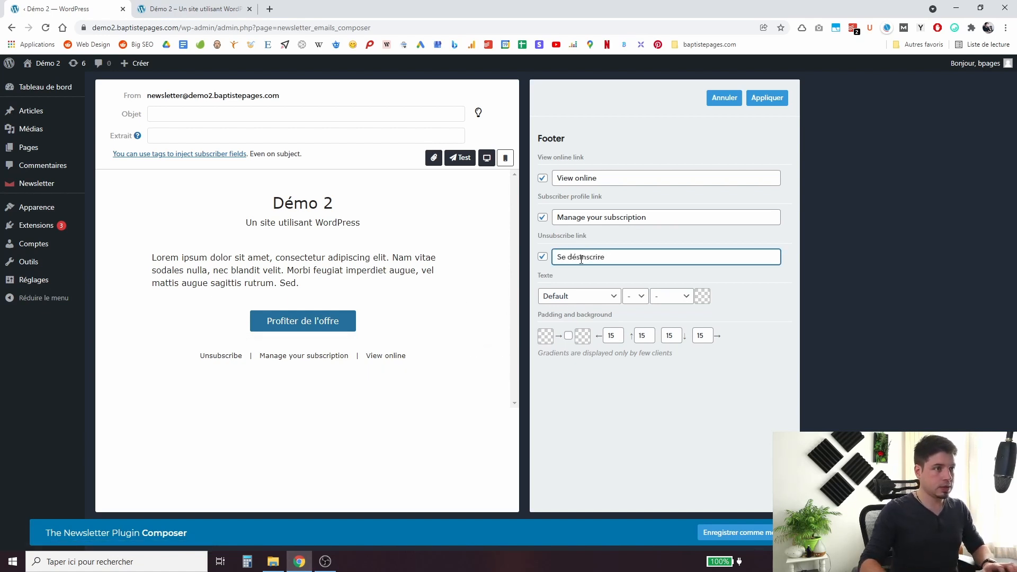
{"action": "left_click", "coordinate": [632, 221]}
{"action": "key", "text": "ctrl+a"}
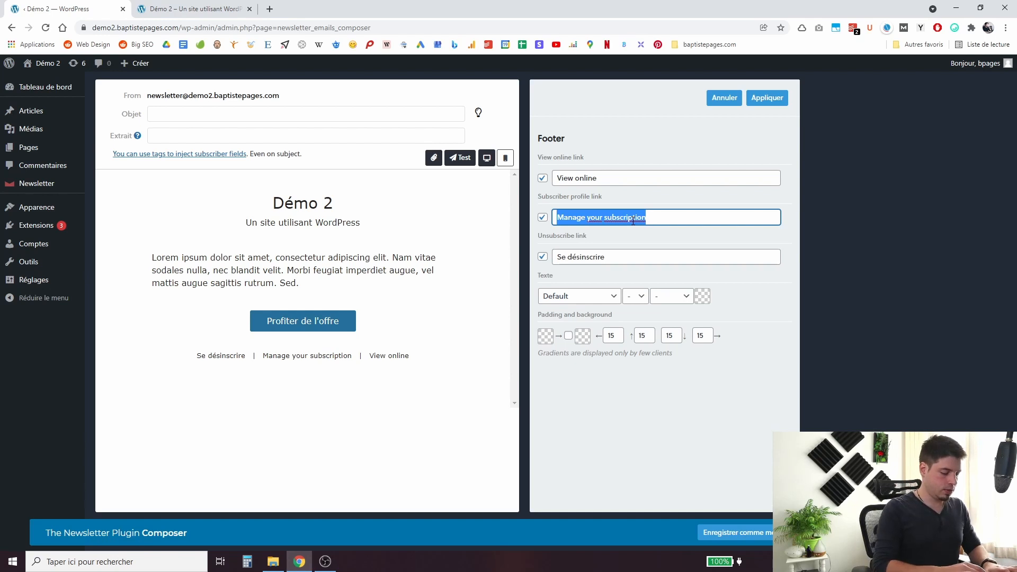
{"action": "type", "text": "Gée"}
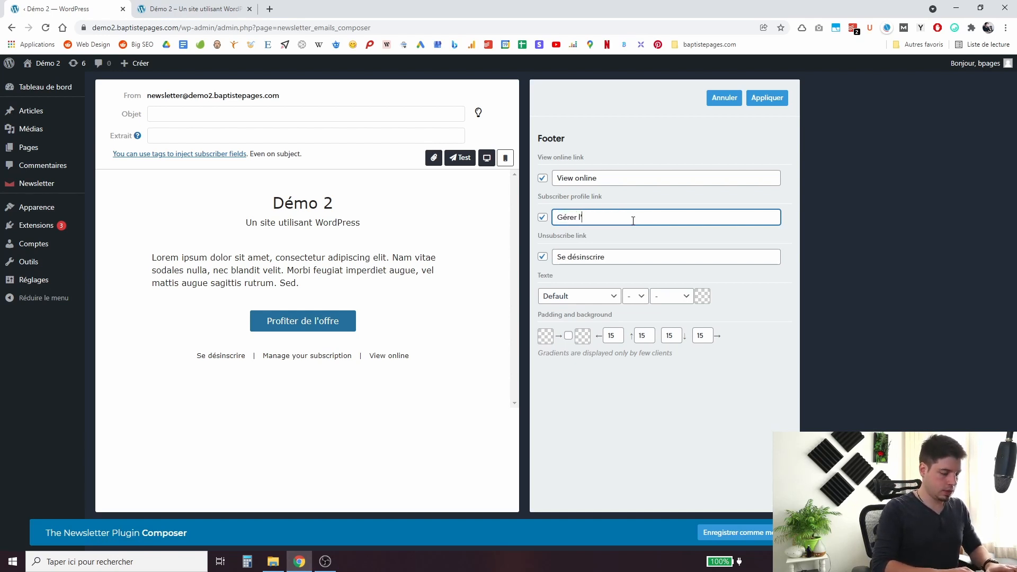
Relabel the view-online link 'Voir en ligne' and apply the footer settings.
{"action": "left_click", "coordinate": [621, 185]}
{"action": "key", "text": "ctrl+a"}
{"action": "type", "text": "Voir"}
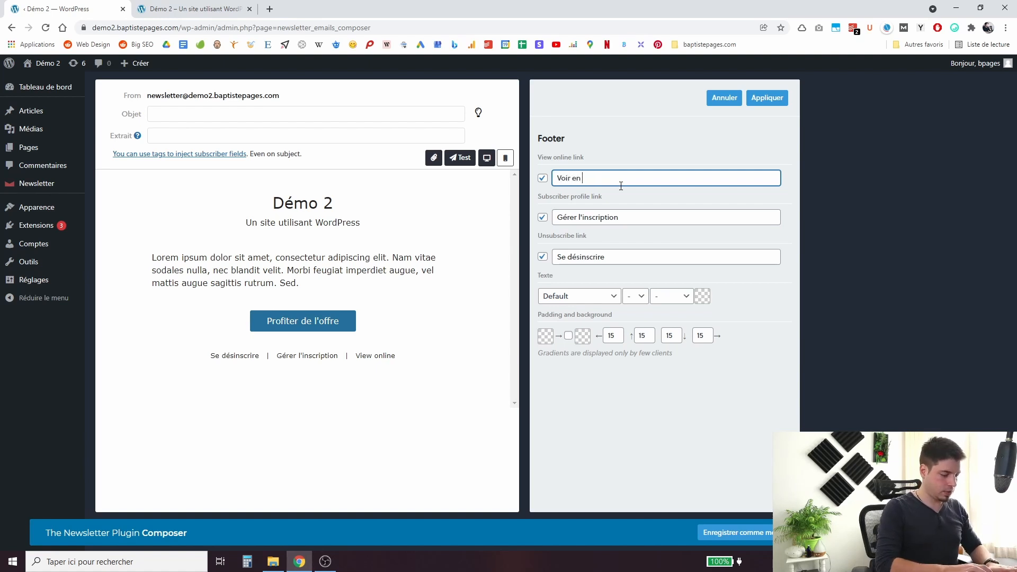
{"action": "left_click", "coordinate": [673, 191]}
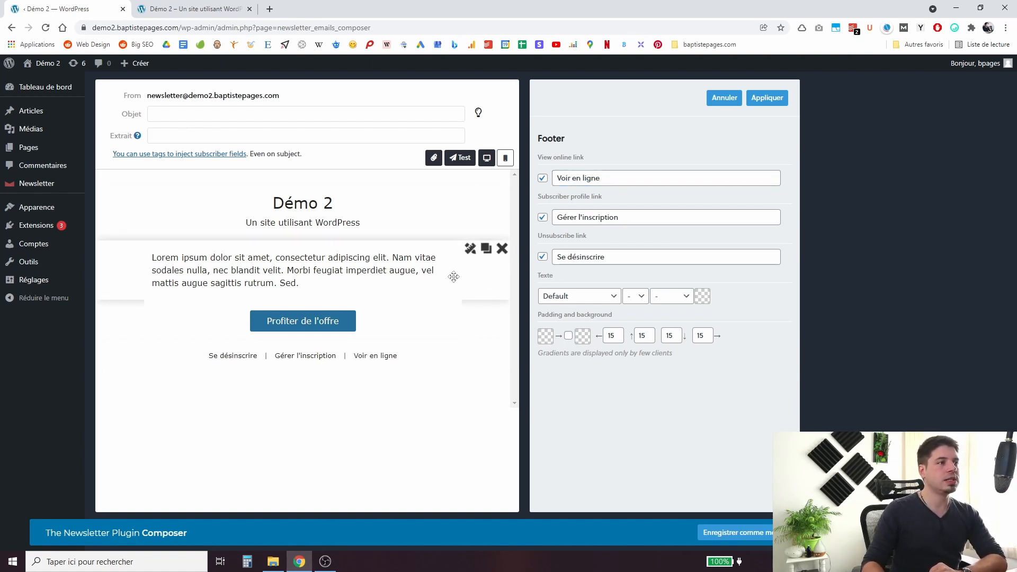
{"action": "left_click", "coordinate": [764, 104]}
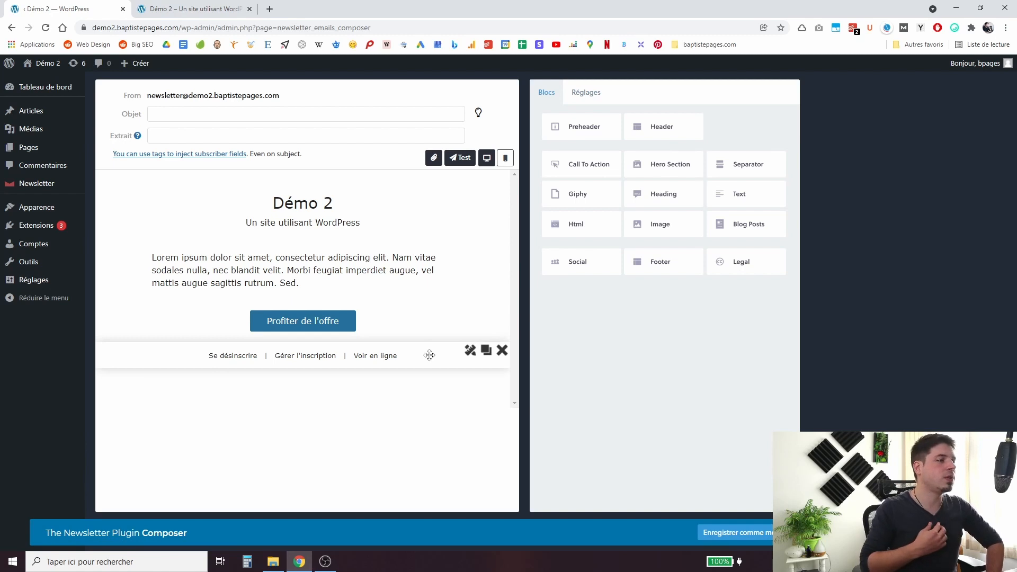
Enter 'Test du plugin Newsletter' as the email subject in Objet.
{"action": "left_click", "coordinate": [307, 113]}
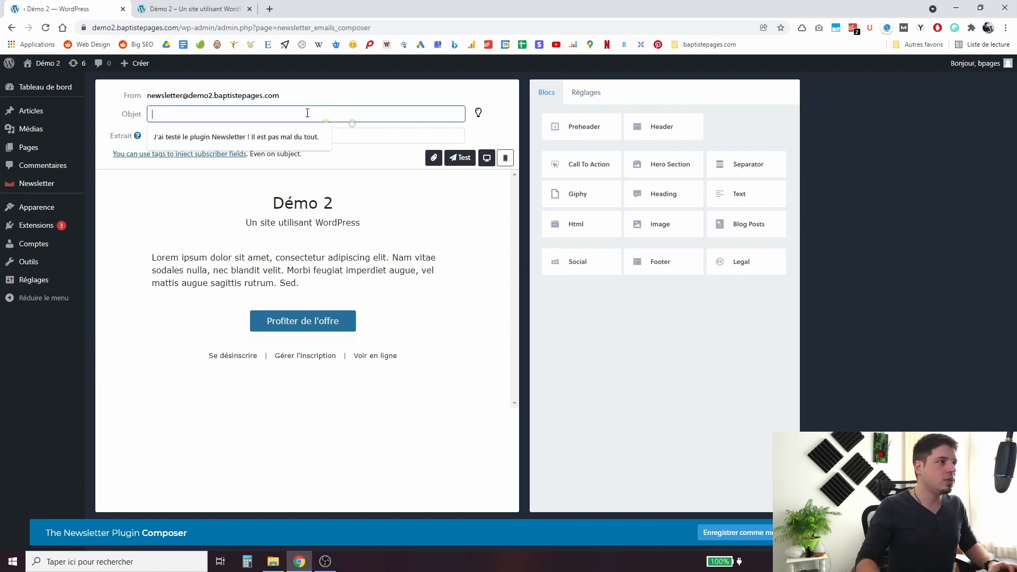
{"action": "type", "text": "Te"}
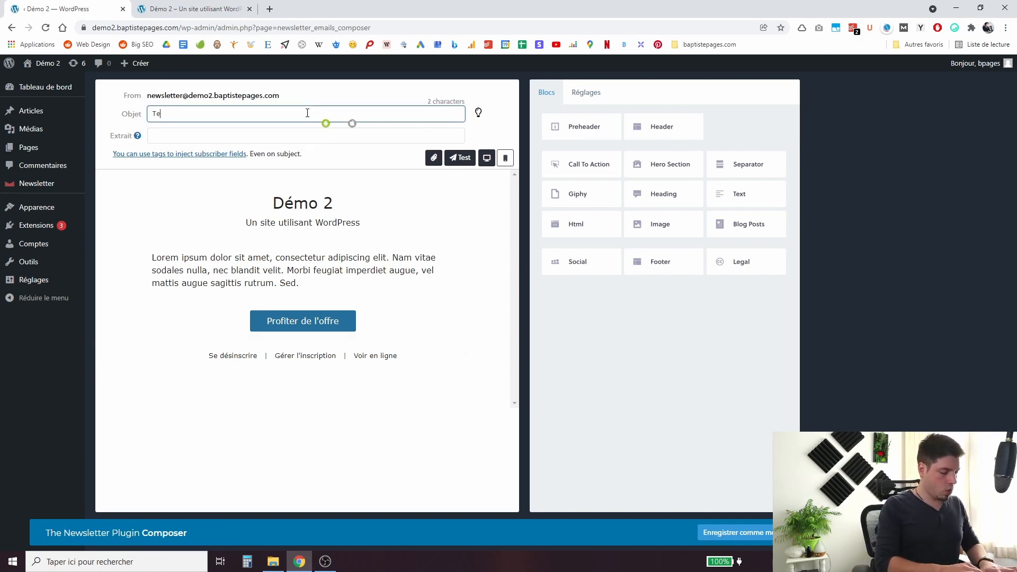
{"action": "type", "text": "st du plugin Newe"}
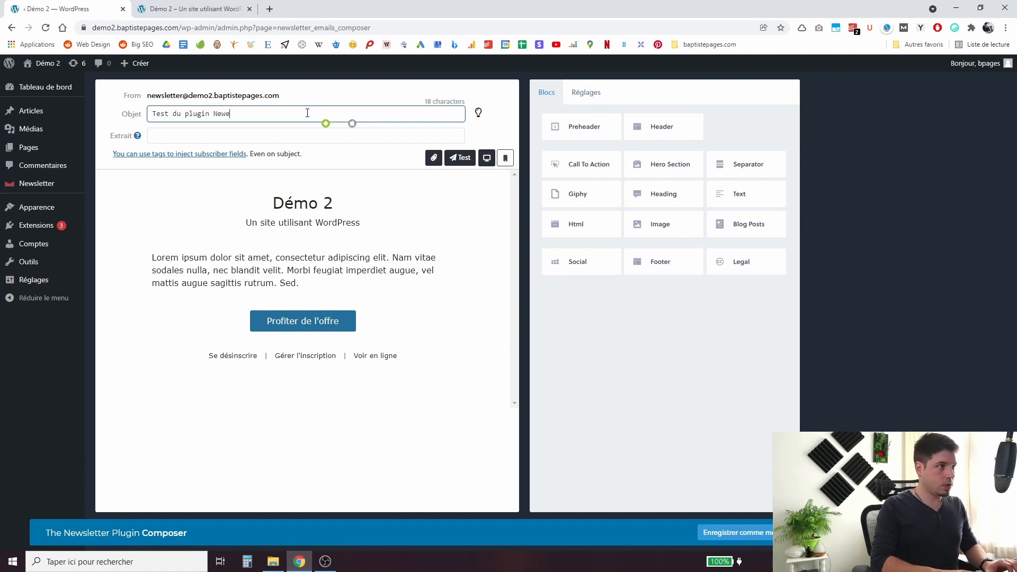
{"action": "key", "text": "BackSpace"}
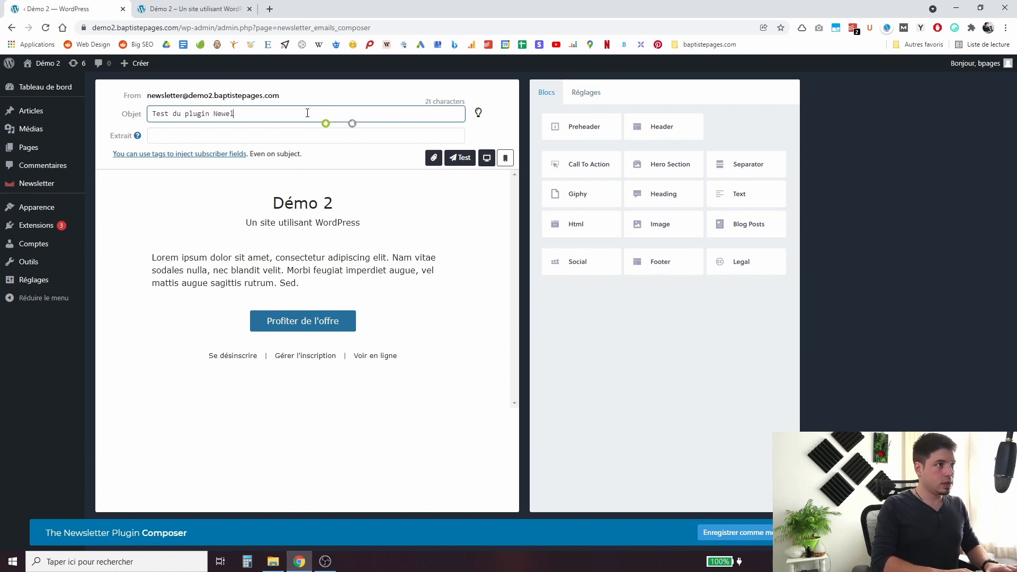
{"action": "type", "text": "sletter"}
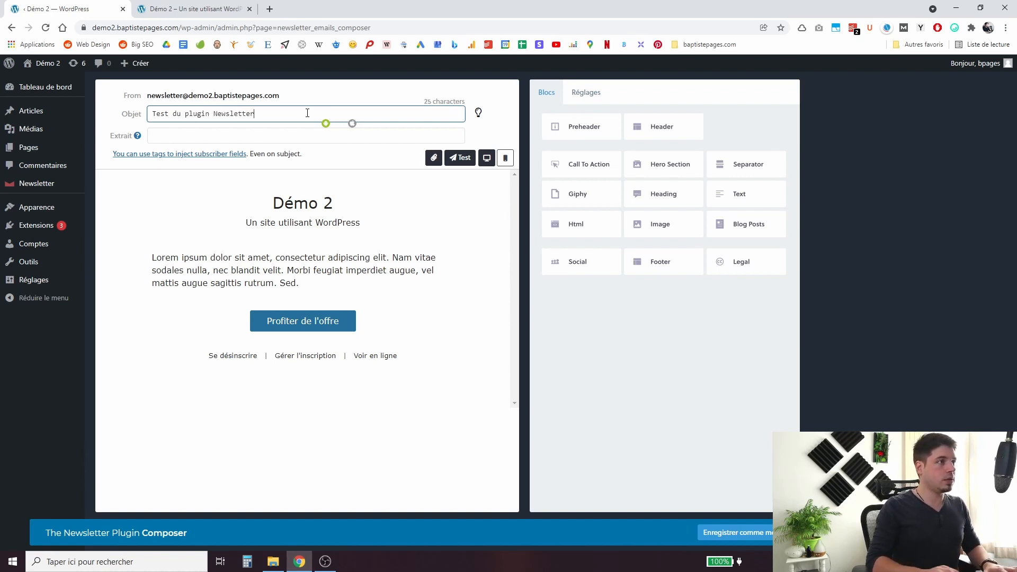
{"action": "key", "text": "Tab"}
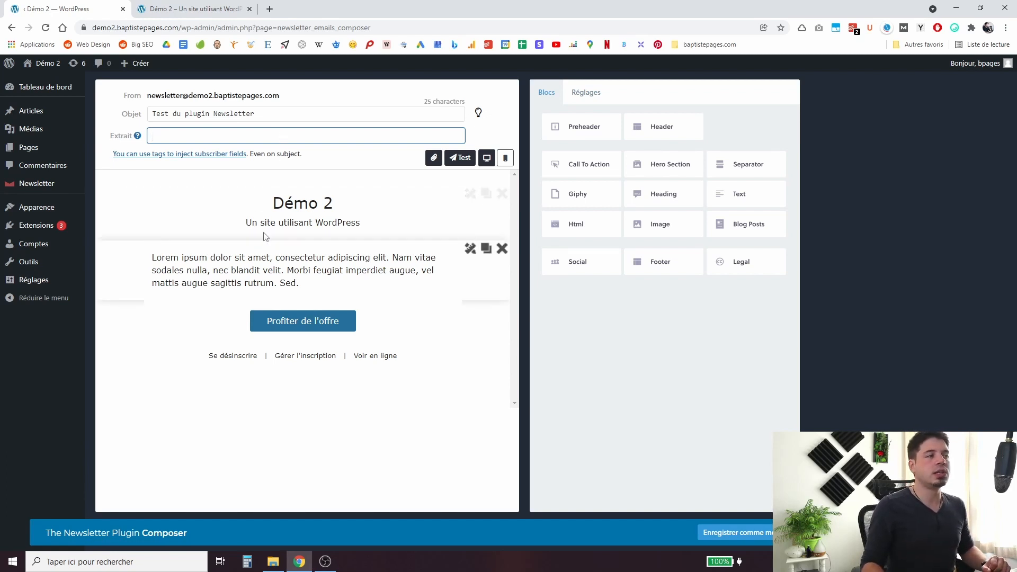
Send a test of the newsletter to the test subscribers.
{"action": "left_click", "coordinate": [461, 159]}
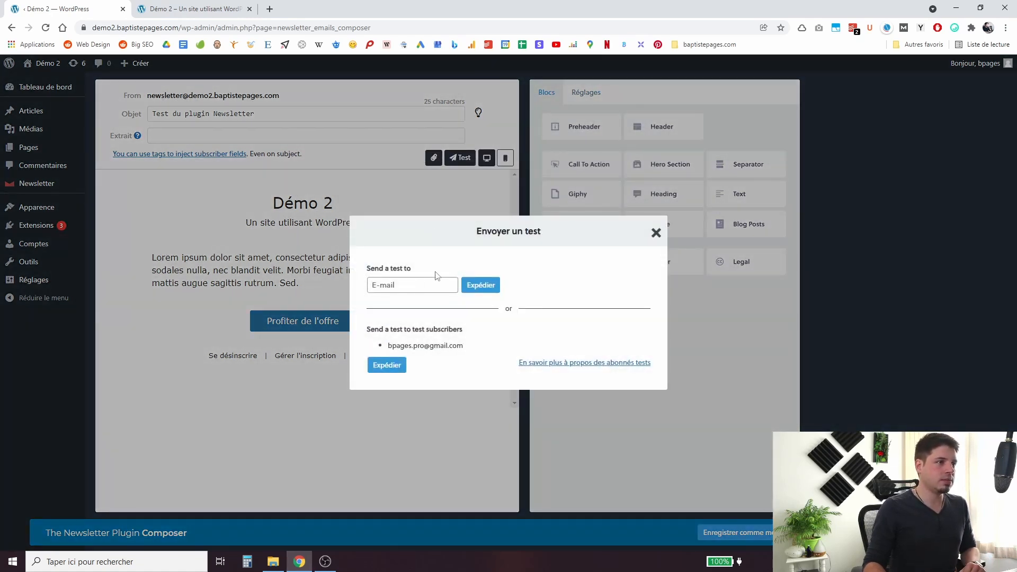
{"action": "left_click", "coordinate": [438, 276]}
{"action": "left_click", "coordinate": [511, 251]}
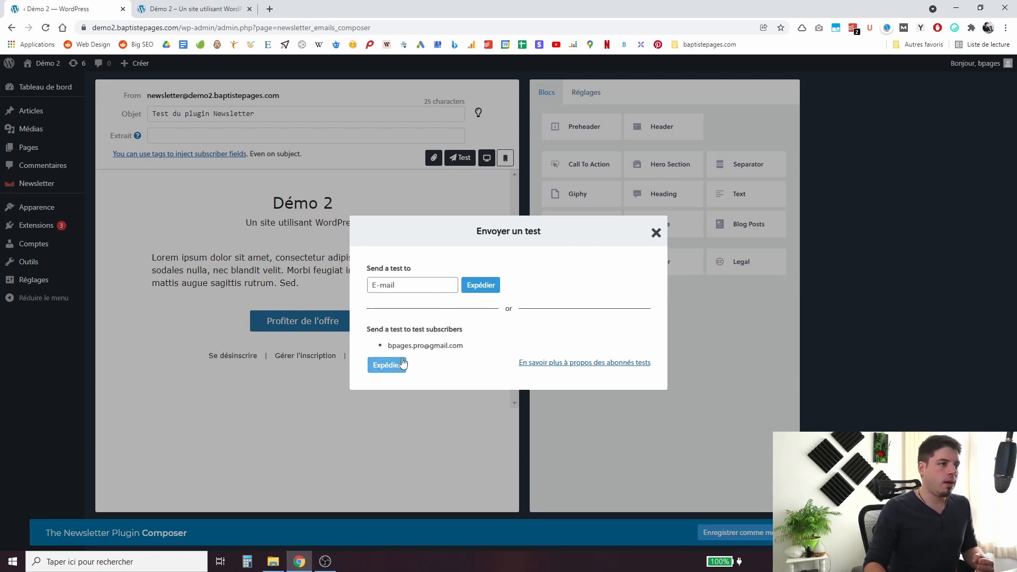
{"action": "left_click", "coordinate": [656, 234]}
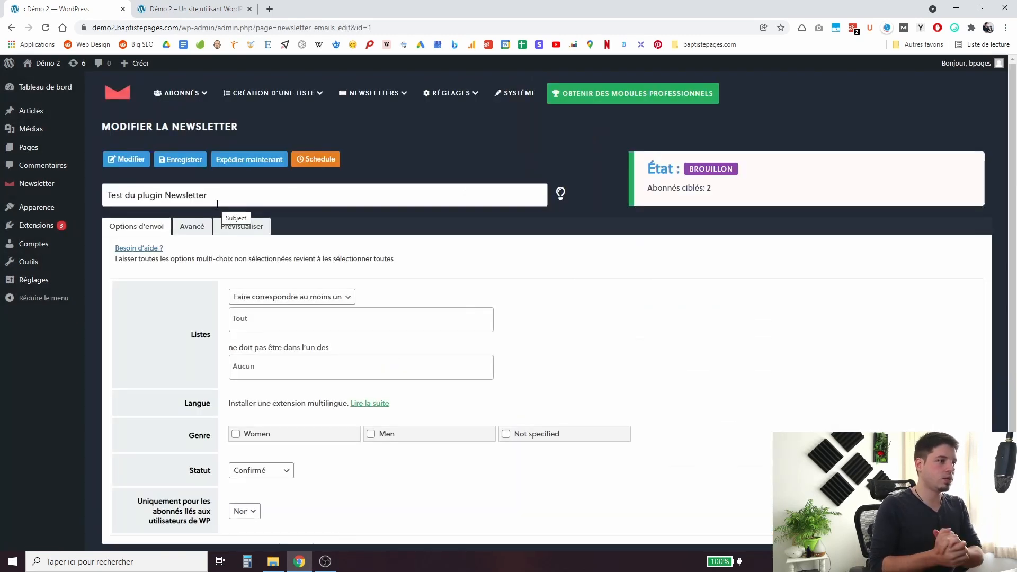
Set the Listes field in Options d'envoi to '(1) Globale'.
{"action": "left_click", "coordinate": [237, 318]}
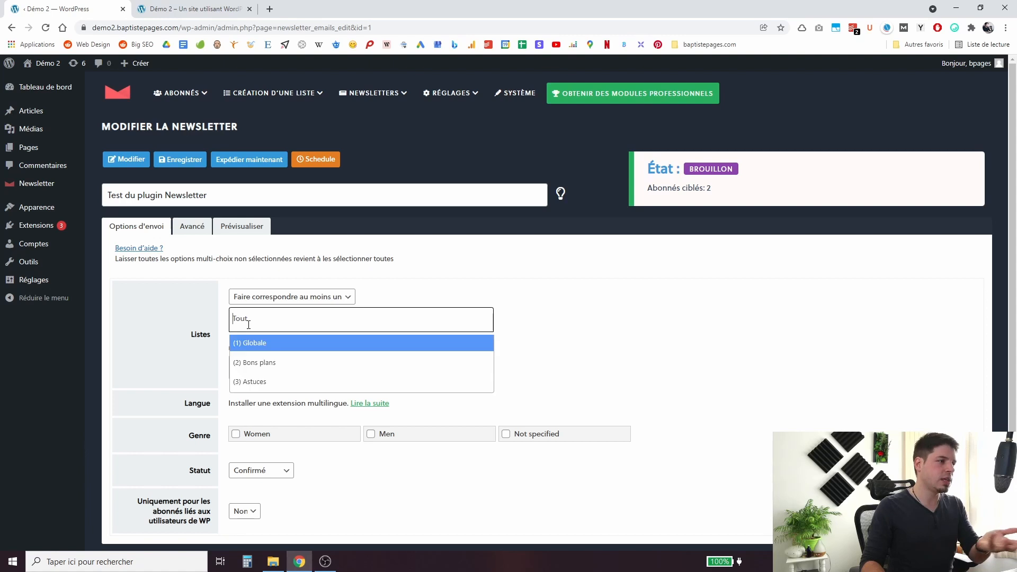
{"action": "left_click", "coordinate": [267, 353]}
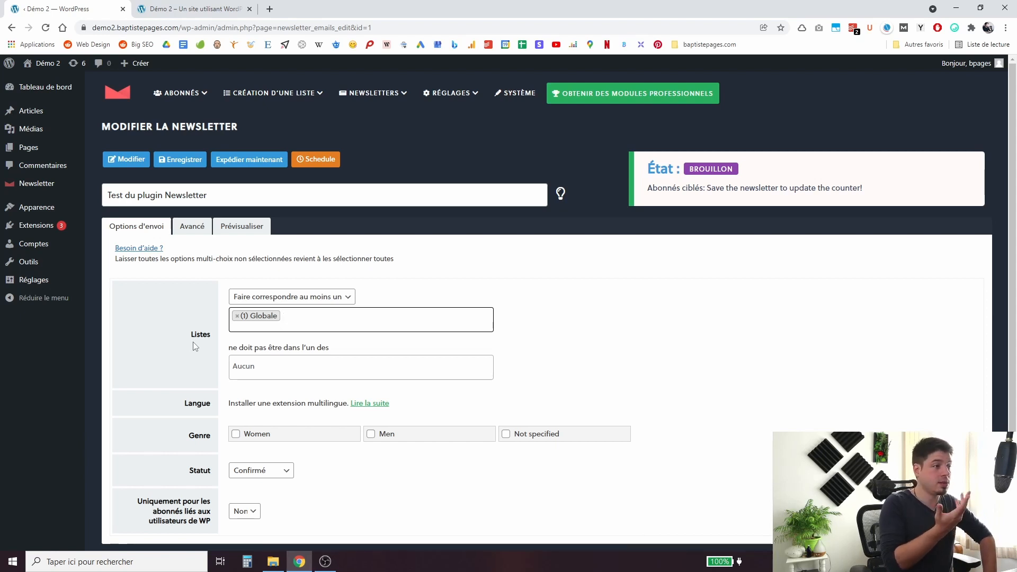
{"action": "left_click", "coordinate": [144, 227]}
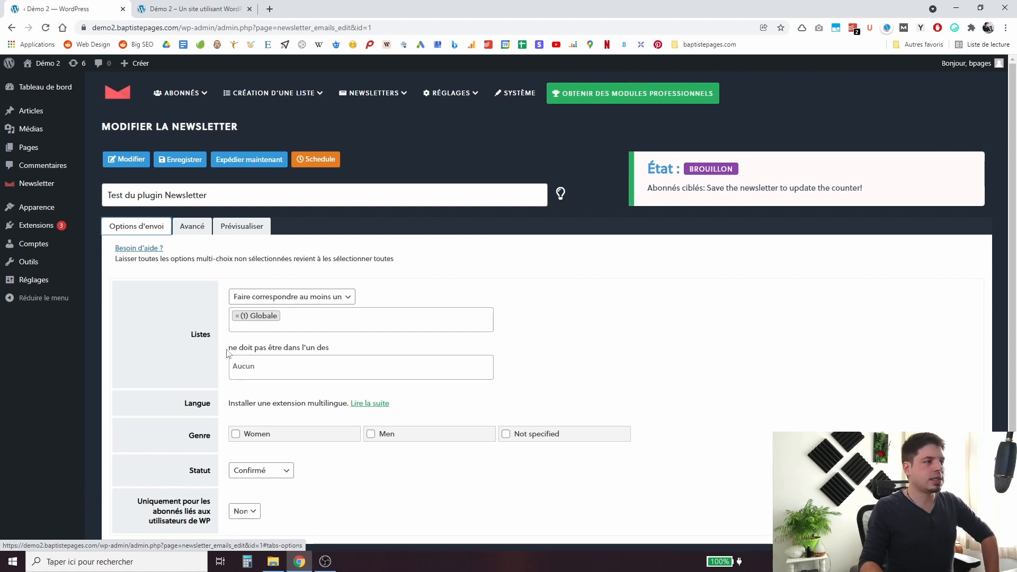
{"action": "left_click_drag", "start_coordinate": [233, 348], "coordinate": [231, 342]}
{"action": "left_click", "coordinate": [308, 322]}
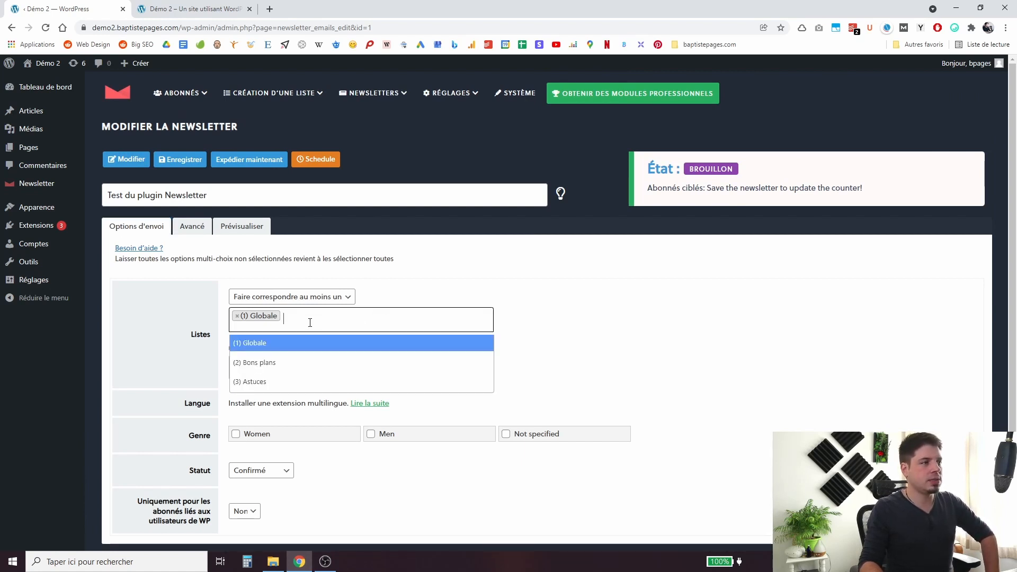
{"action": "left_click", "coordinate": [621, 346]}
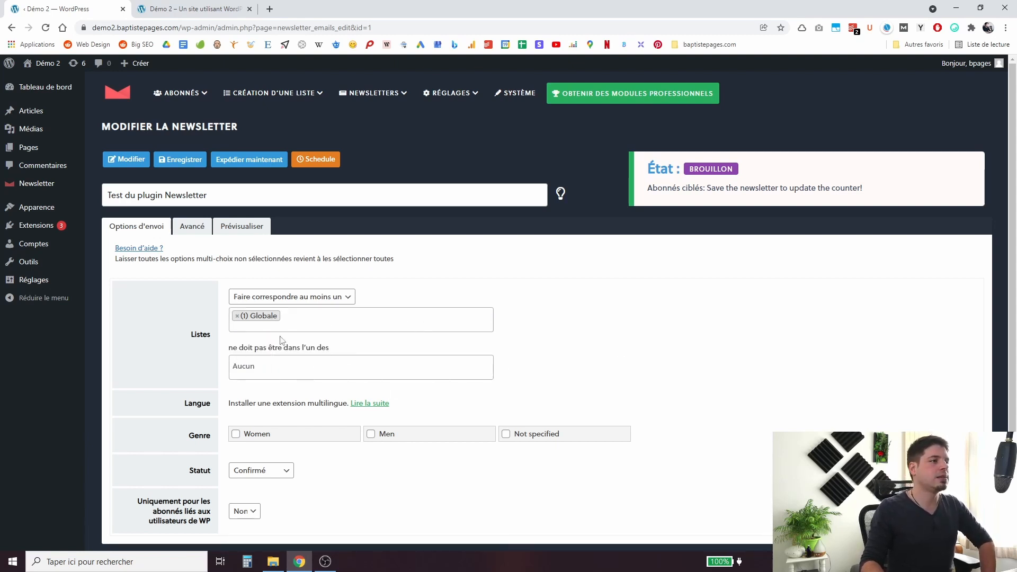
Send the newsletter immediately via Expédier maintenant and confirm the real sending.
{"action": "left_click", "coordinate": [316, 163]}
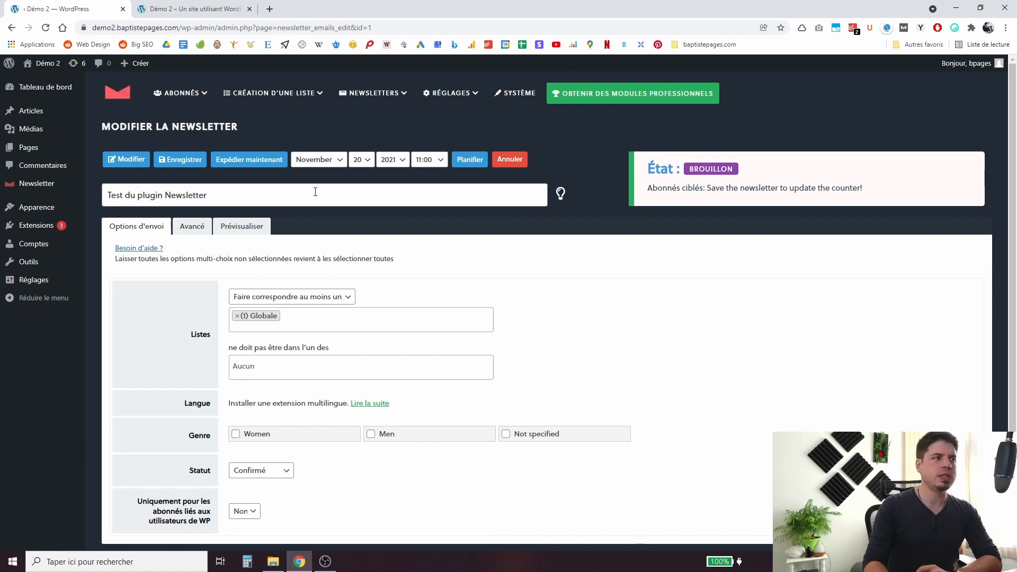
{"action": "left_click", "coordinate": [252, 166]}
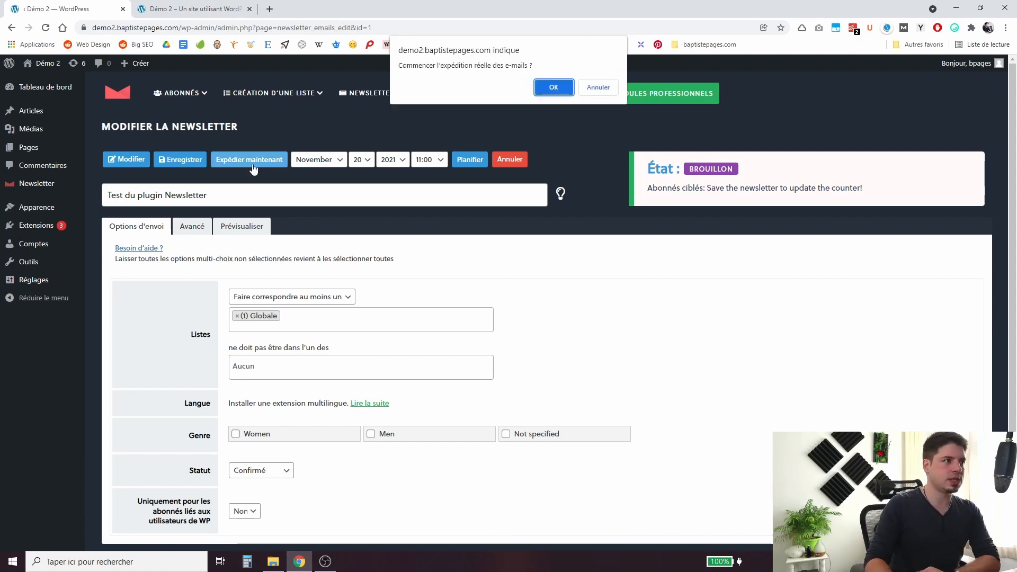
{"action": "left_click", "coordinate": [549, 87]}
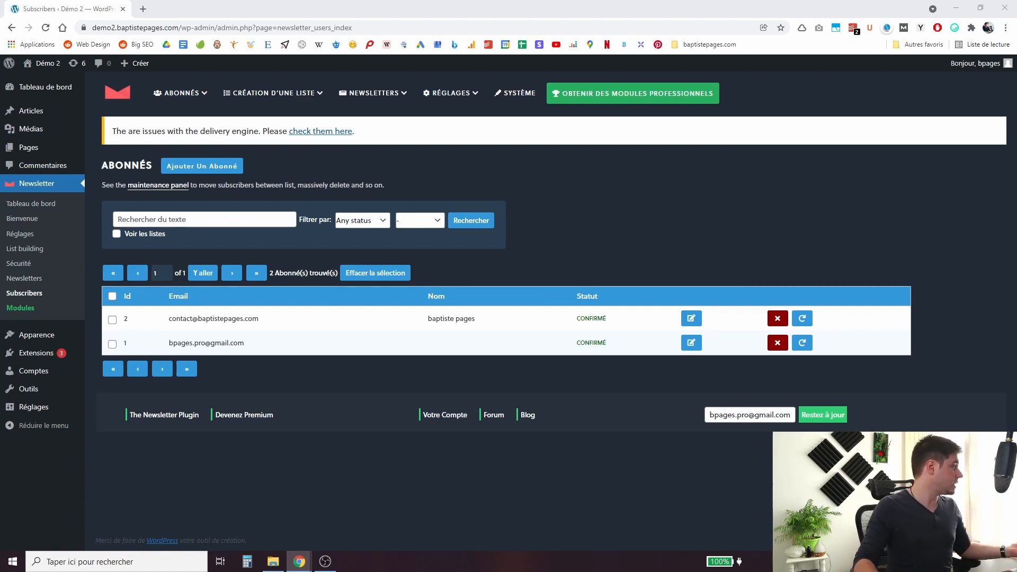
Confirm subscriber 2's unsubscription on the newsletter unsubscribe page.
{"action": "left_click_drag", "start_coordinate": [365, 567], "coordinate": [201, 13]}
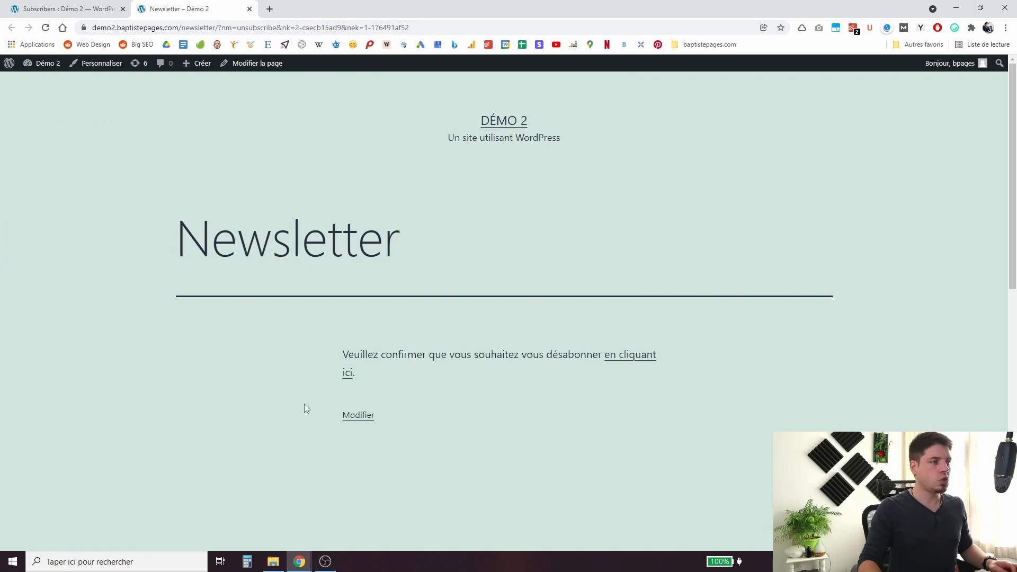
{"action": "triple_click", "coordinate": [401, 356]}
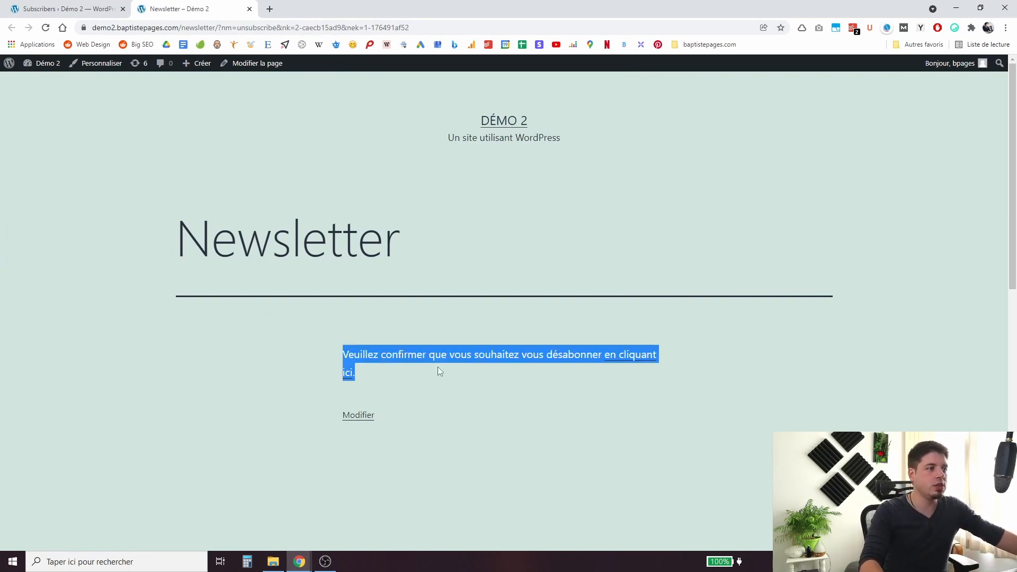
{"action": "left_click", "coordinate": [417, 355]}
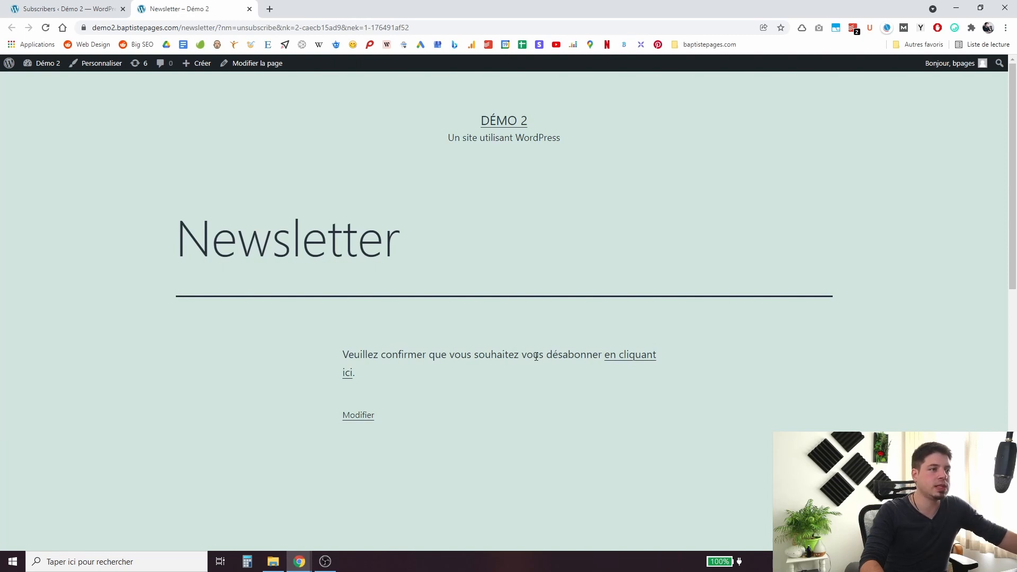
{"action": "left_click", "coordinate": [627, 356]}
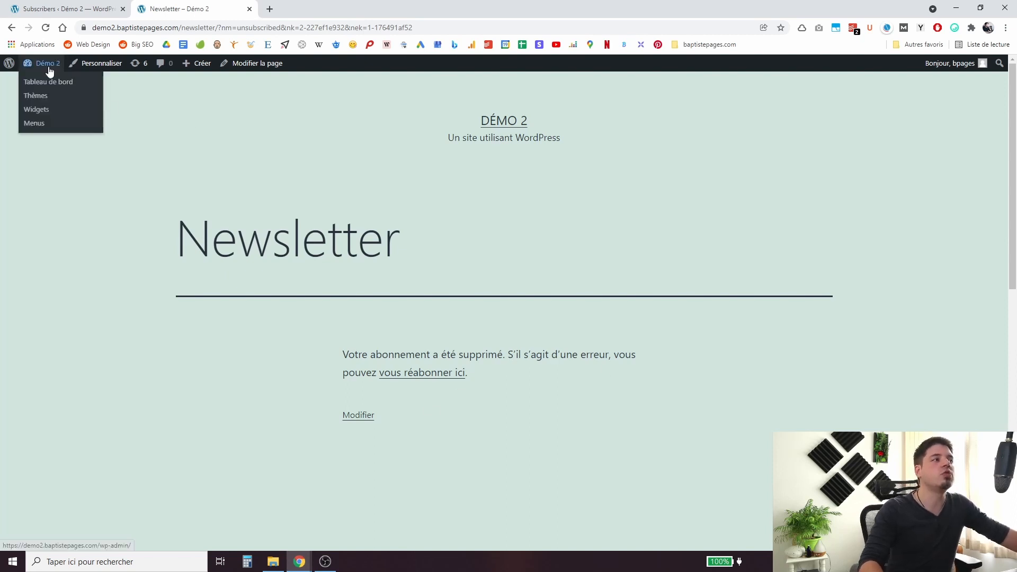
Return to the Newsletter Abonnés list to verify the subscriber statuses.
{"action": "left_click", "coordinate": [48, 79]}
{"action": "mouse_move", "coordinate": [40, 223]}
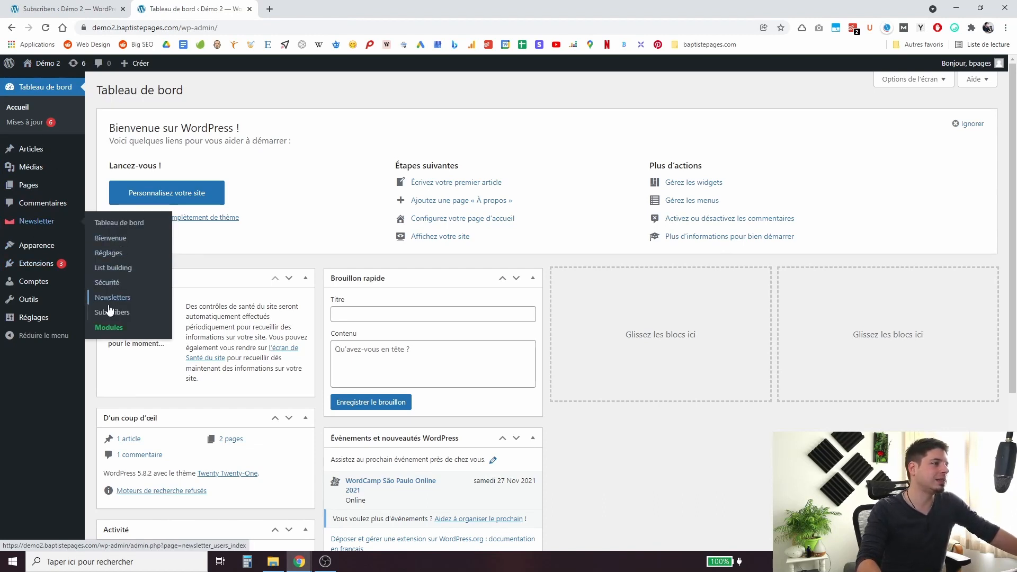
{"action": "left_click", "coordinate": [117, 223]}
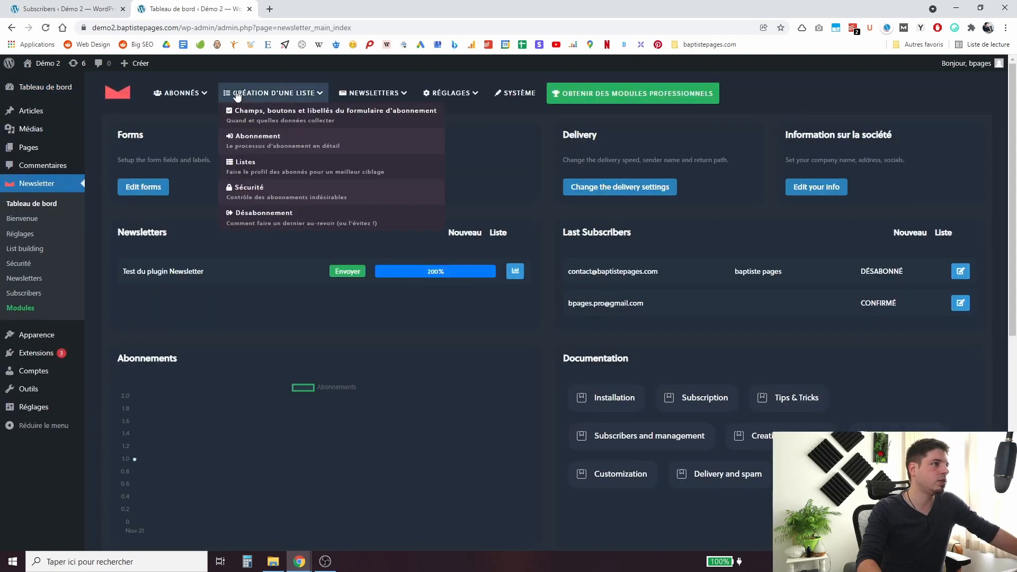
{"action": "mouse_move", "coordinate": [181, 94]}
{"action": "left_click", "coordinate": [159, 109]}
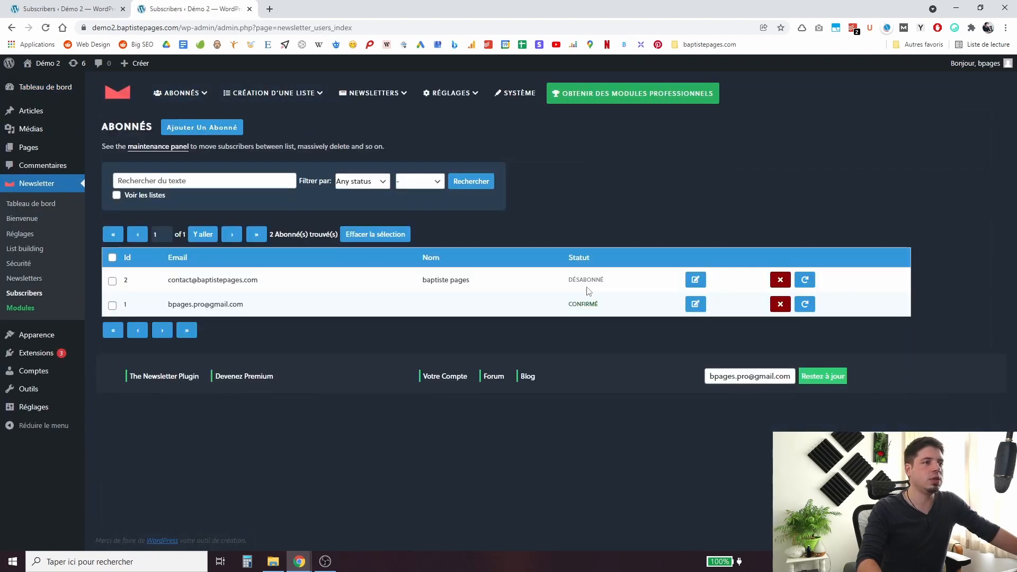